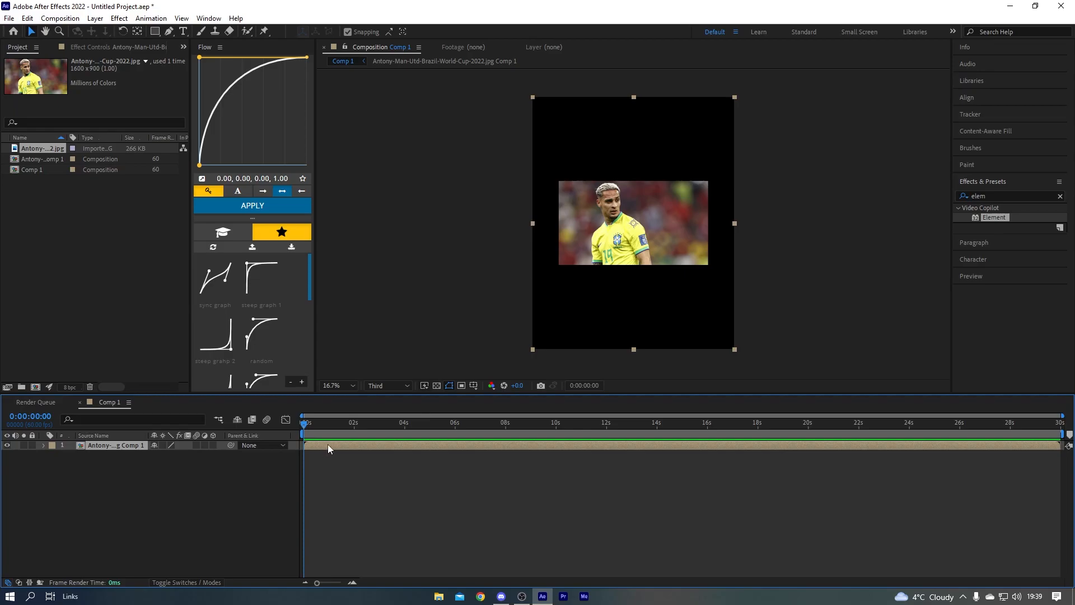
Open the nested photo composition inside Comp 1 and set its size to 1080 x 1080 px
double_click(327, 445)
left_click(60, 18)
left_click(67, 59)
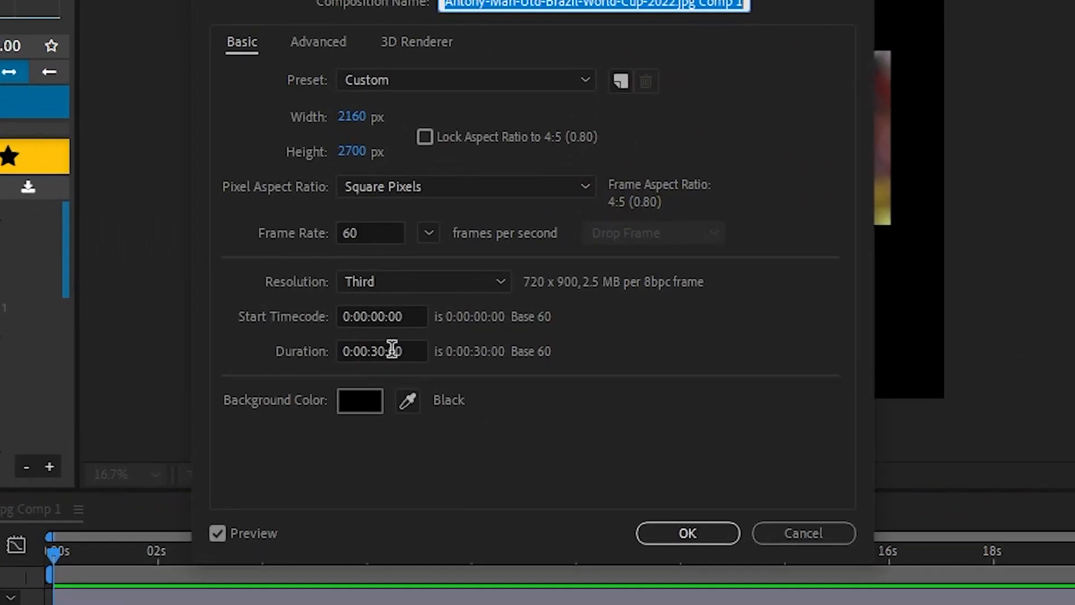
left_click(352, 116)
type("108")
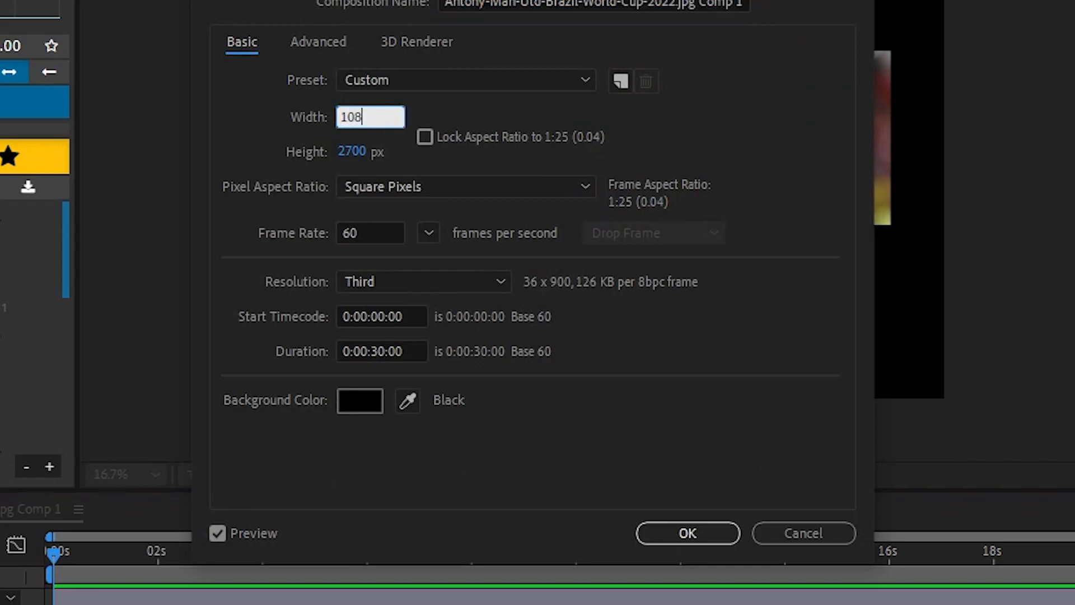
type("0")
left_click(352, 152)
type("1080")
key("Return")
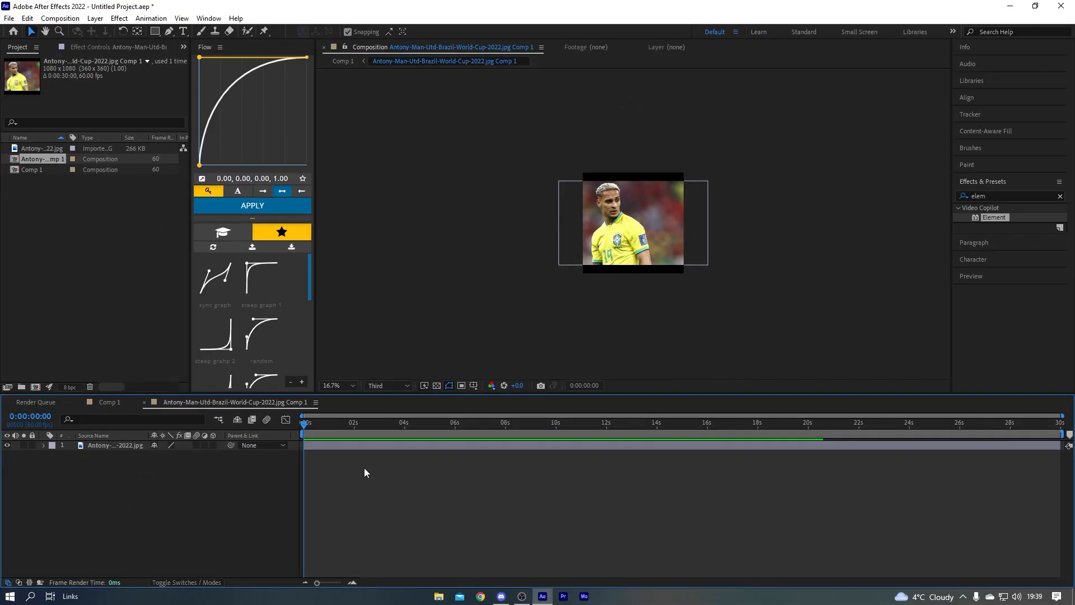
Fit the photo layer to the composition height, shift it horizontally to center the player, and return to Comp 1
left_click(364, 464)
right_click(323, 447)
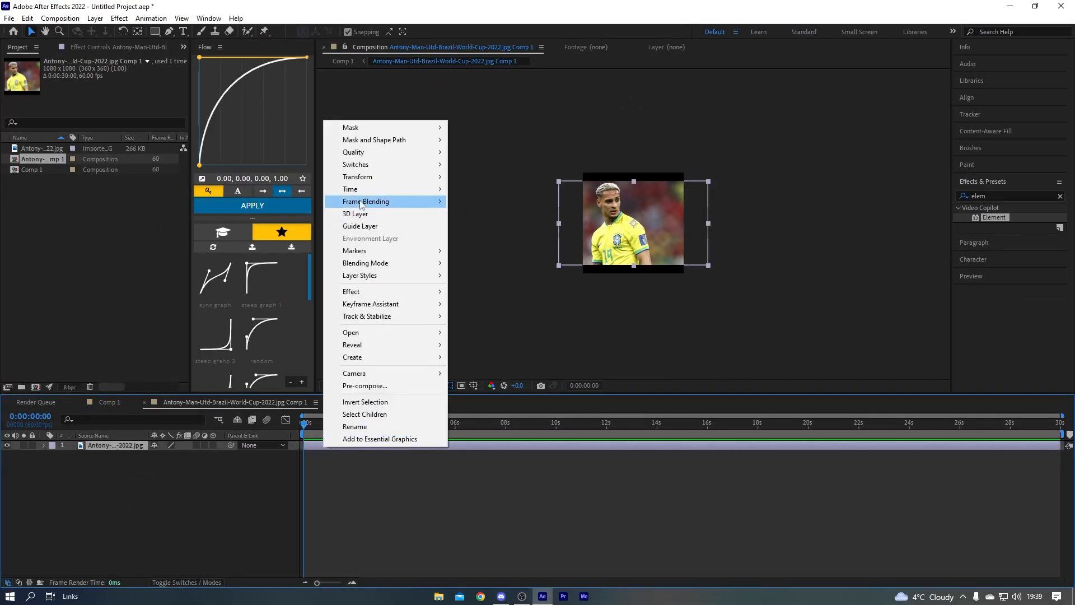
mouse_move(370, 178)
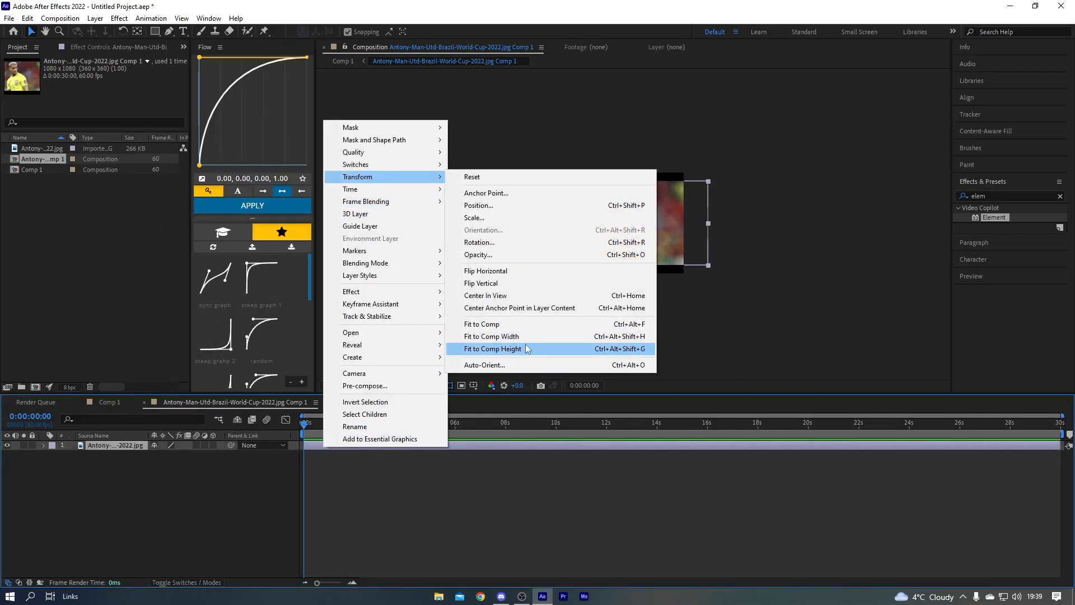
left_click(493, 352)
key("p")
left_click_drag(161, 456, 312, 456)
left_click(153, 483)
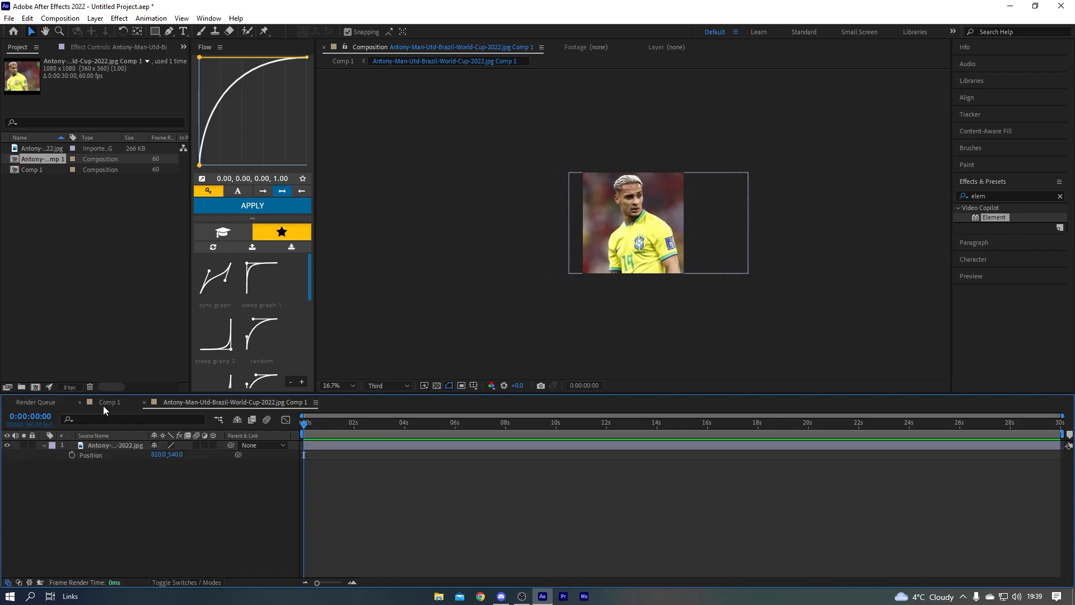
left_click_drag(156, 455, 123, 414)
left_click(119, 402)
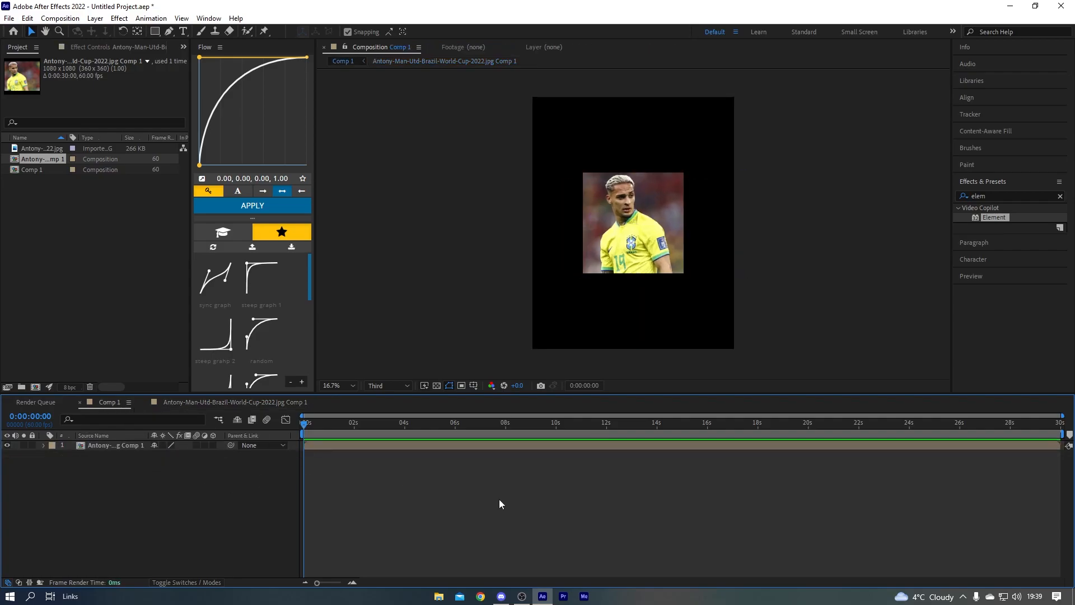
Add a black 2160 x 2700 px solid layer to Comp 1
left_click(95, 18)
mouse_move(112, 32)
left_click(312, 45)
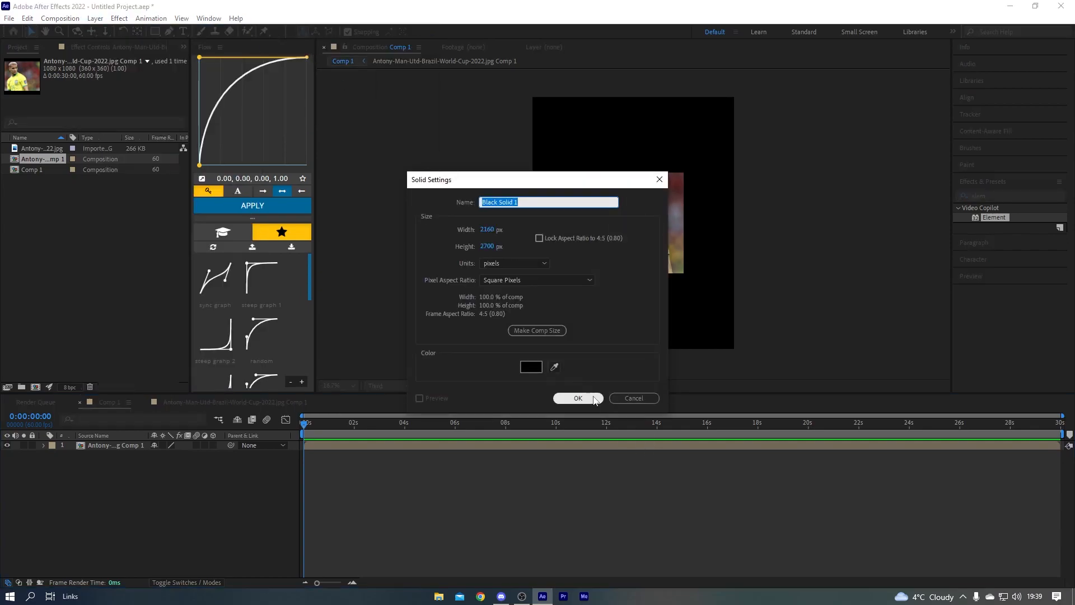
key("Return")
Find the Video Copilot Element effect and apply it to the black solid
left_click_drag(995, 195, 945, 199)
key("BackSpace")
type("elemem")
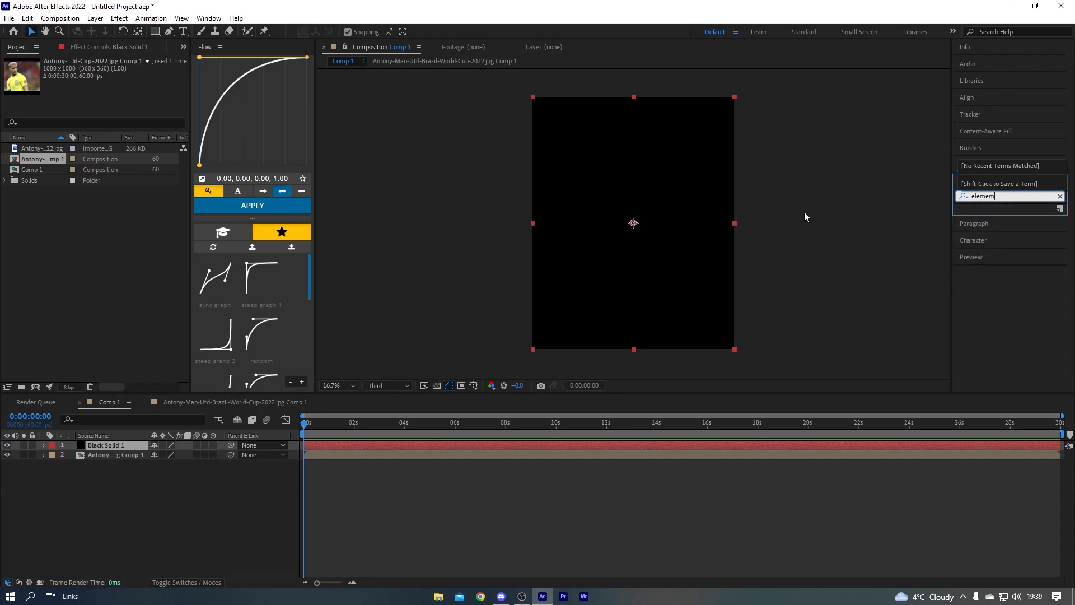
key("BackSpace")
left_click_drag(993, 217, 462, 444)
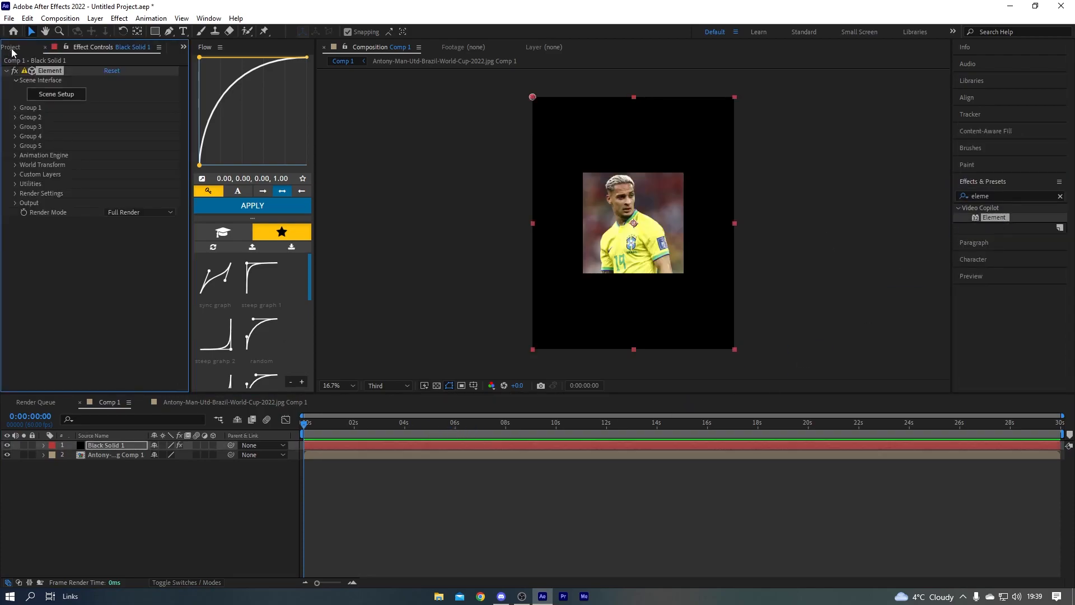
Set Layer 1 of Element's custom texture maps to the nested photo composition
left_click(14, 173)
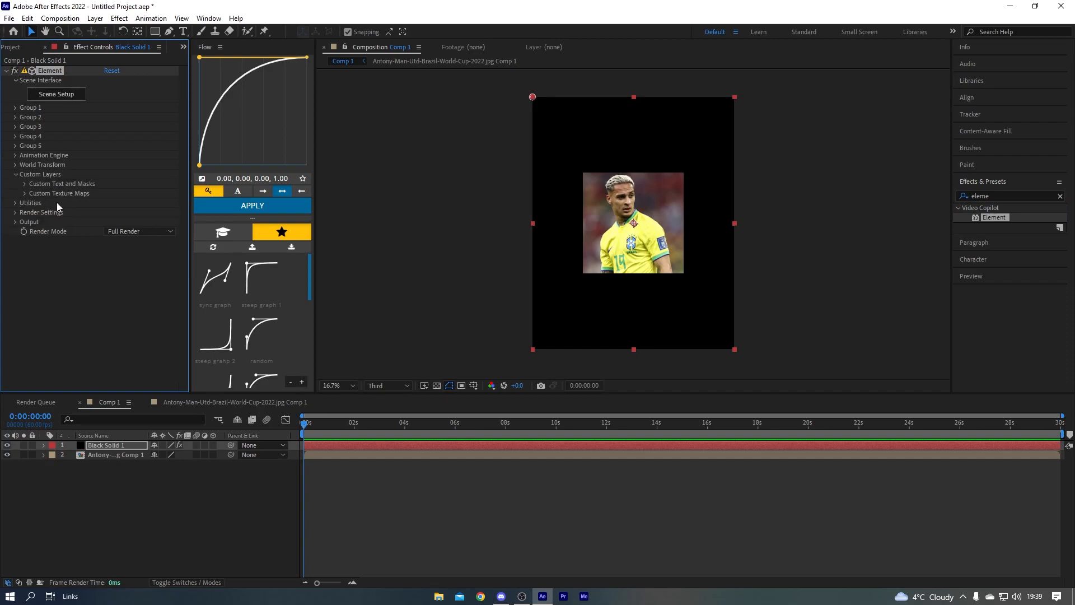
left_click(21, 193)
left_click(121, 196)
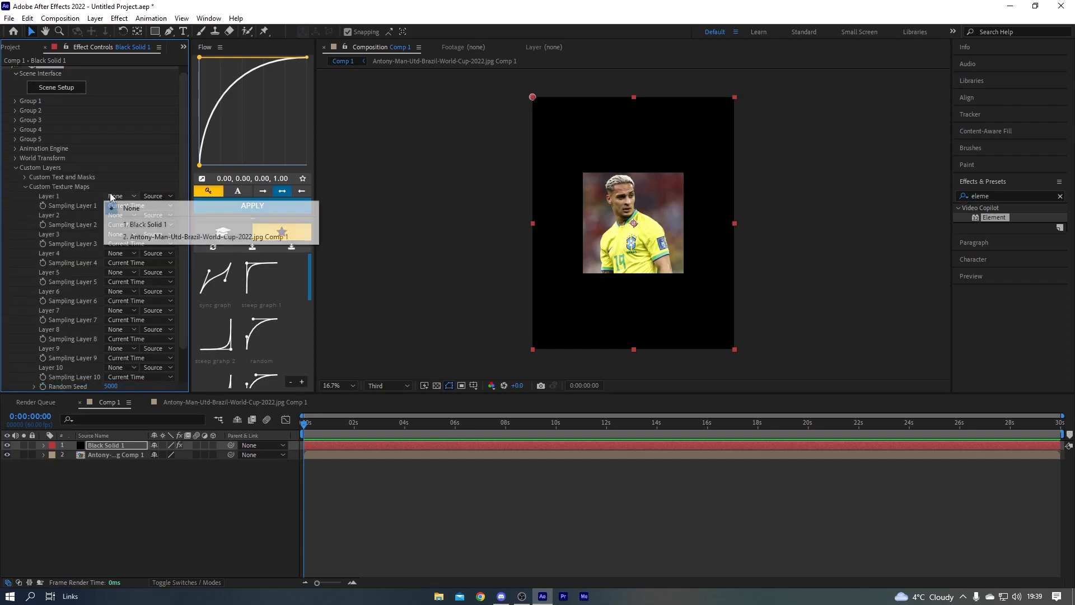
left_click(171, 237)
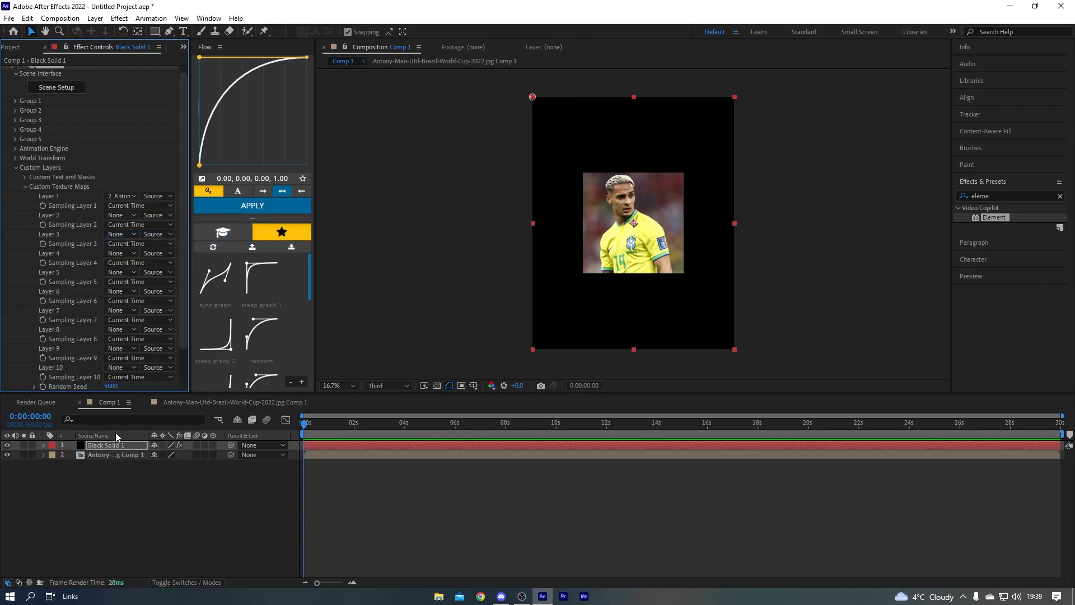
Rename the nested photo layer in Comp 1 as ANTONY
left_click(96, 456)
right_click(125, 455)
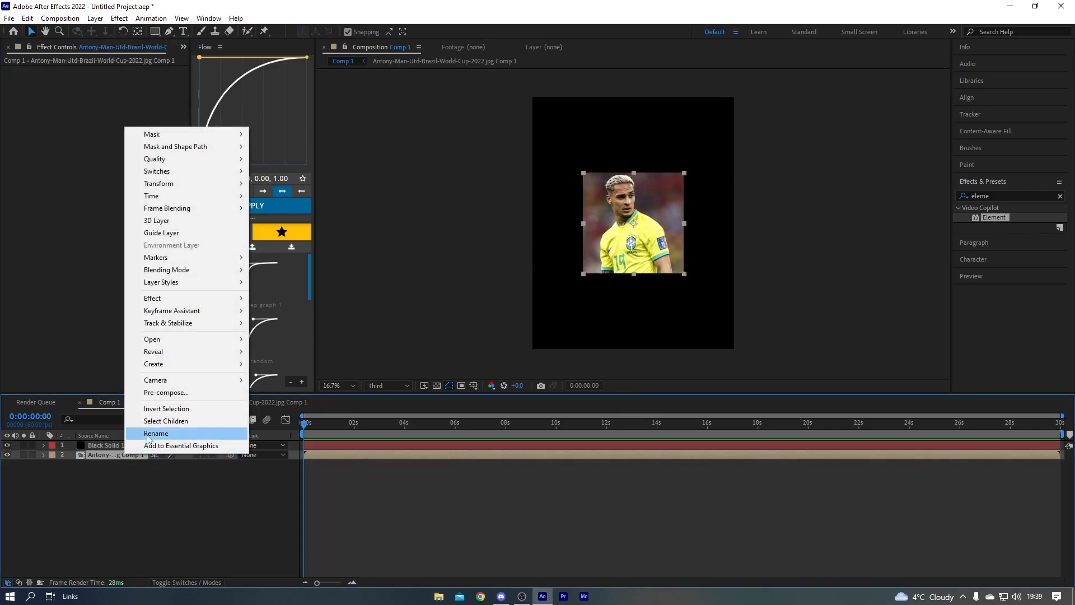
left_click(156, 432)
type("ANTON")
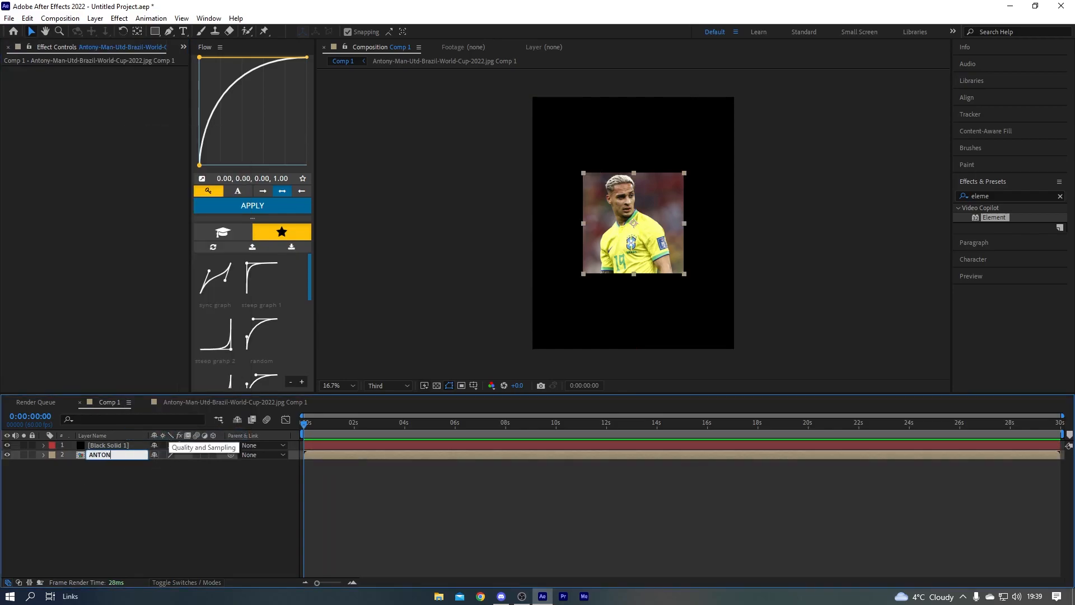
type("Y")
left_click(163, 566)
Open the Scene Setup of the Element effect on the black solid
left_click(424, 446)
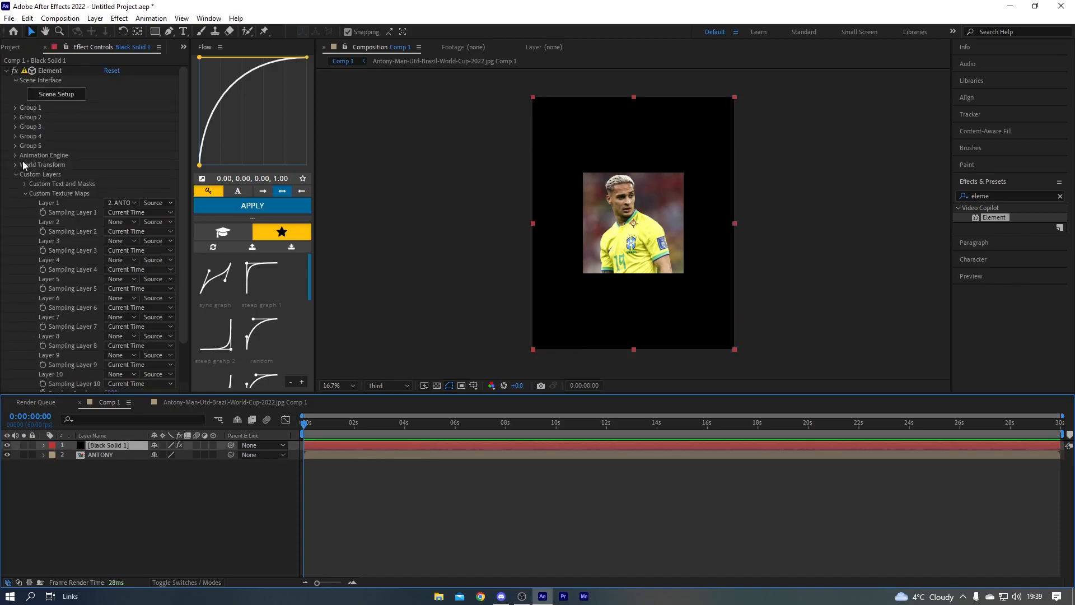
left_click(16, 174)
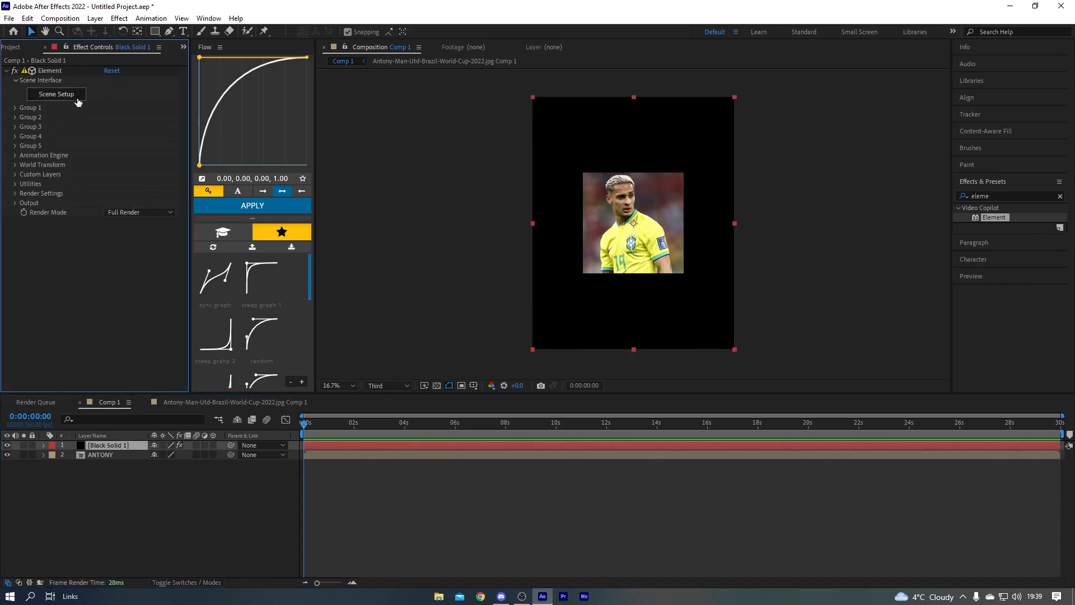
left_click(71, 97)
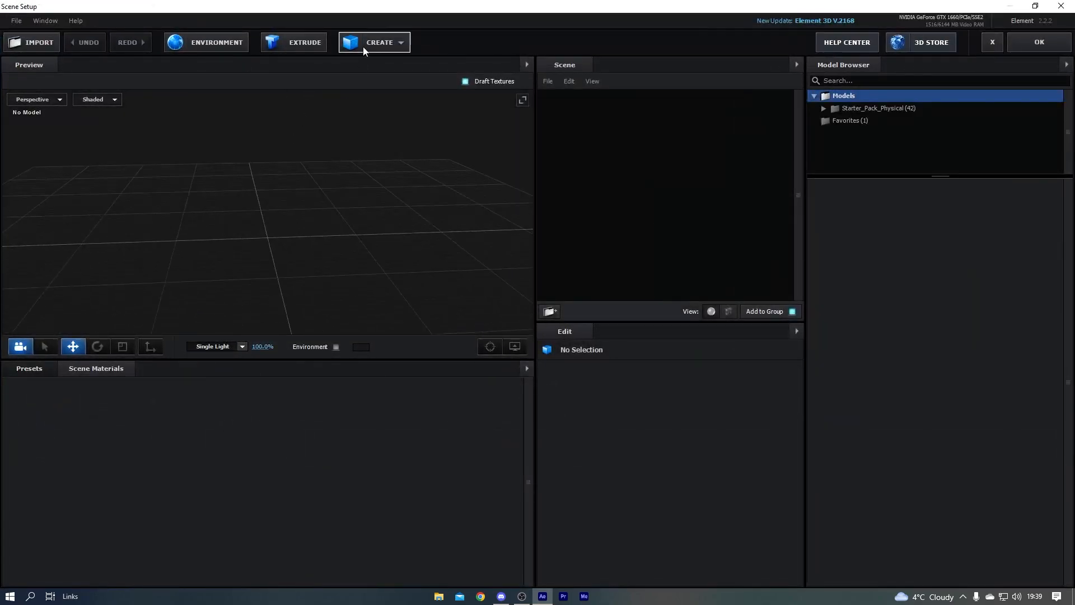
left_click(365, 45)
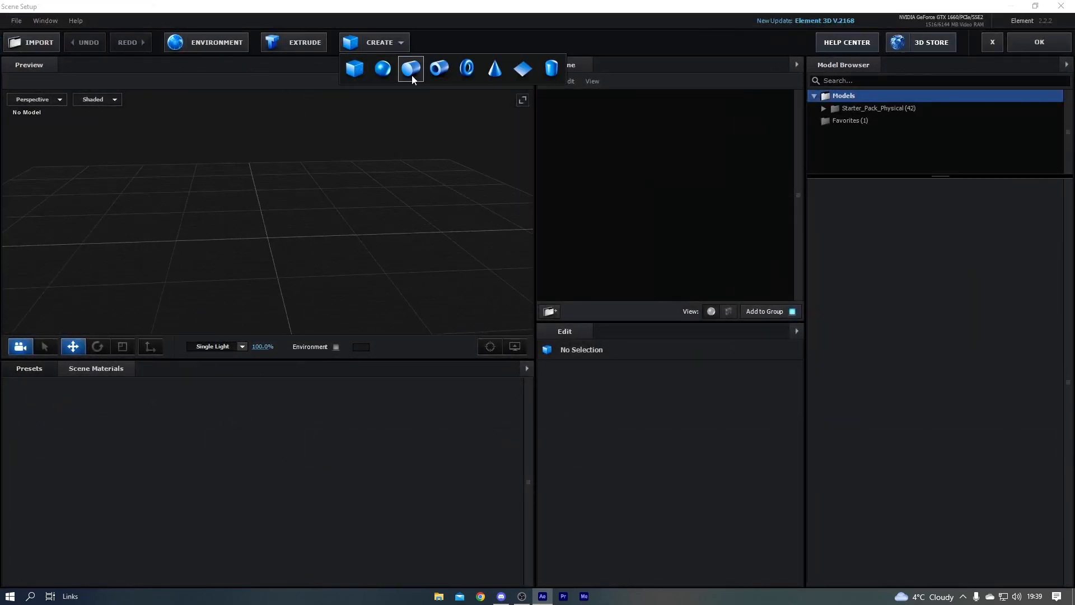
left_click(356, 70)
left_click_drag(631, 426, 753, 420)
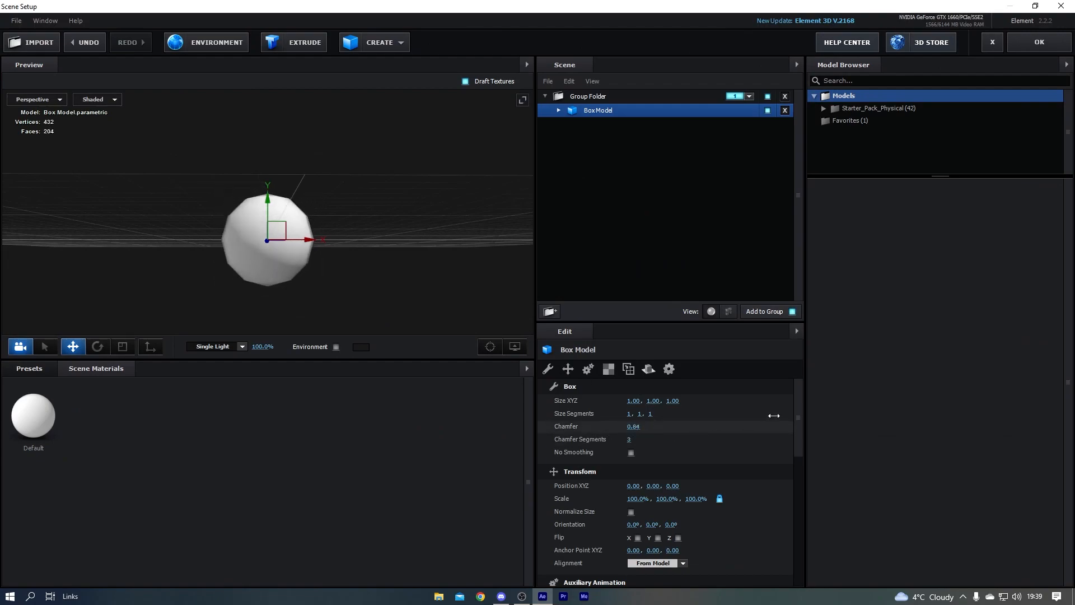
left_click_drag(436, 256, 363, 234)
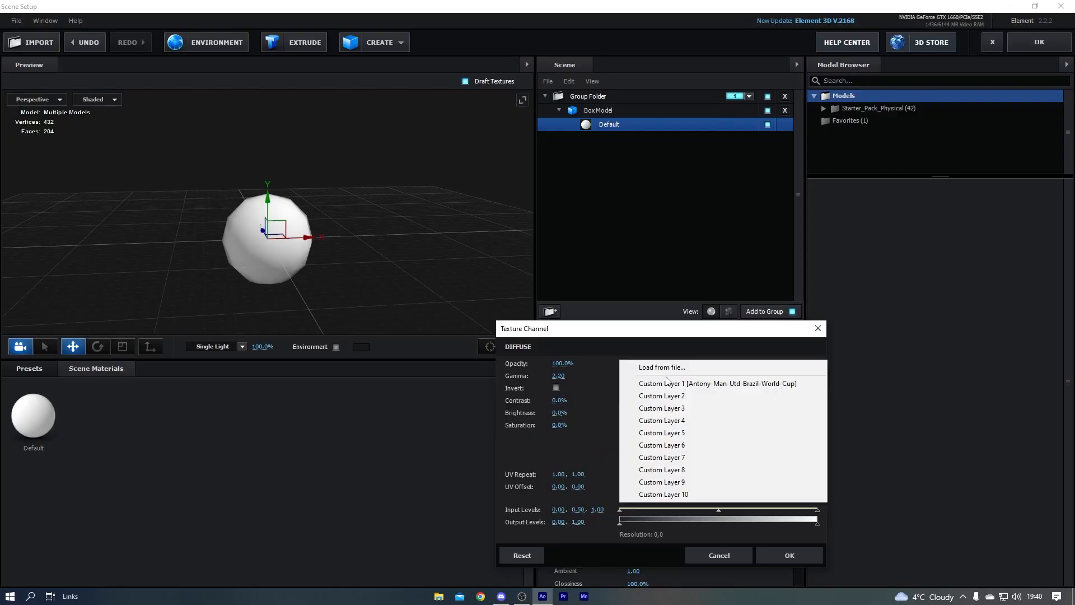
left_click(678, 381)
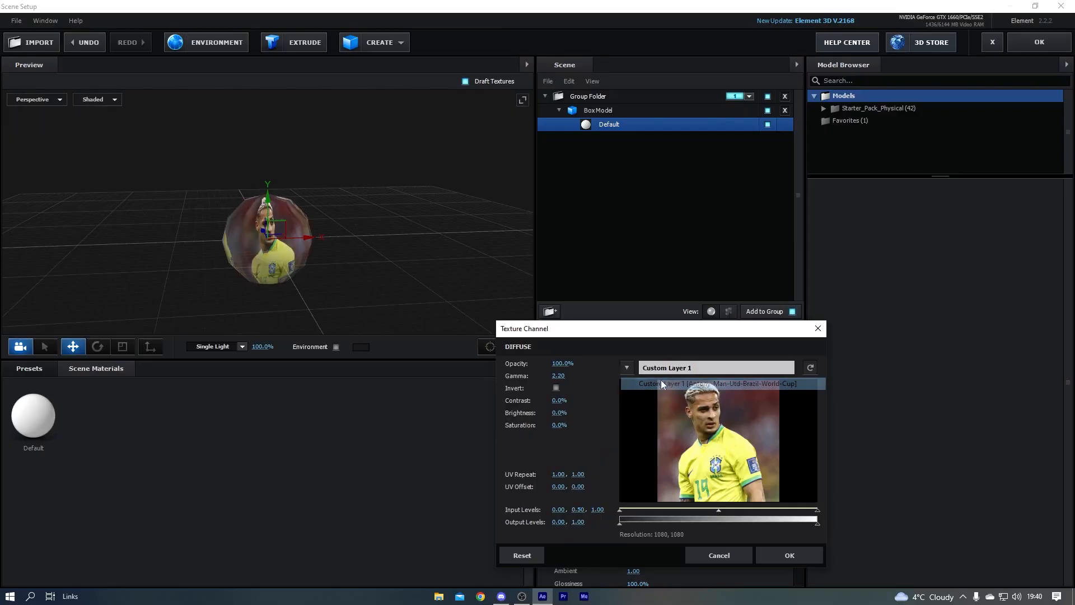
left_click(787, 554)
left_click_drag(448, 258, 374, 262)
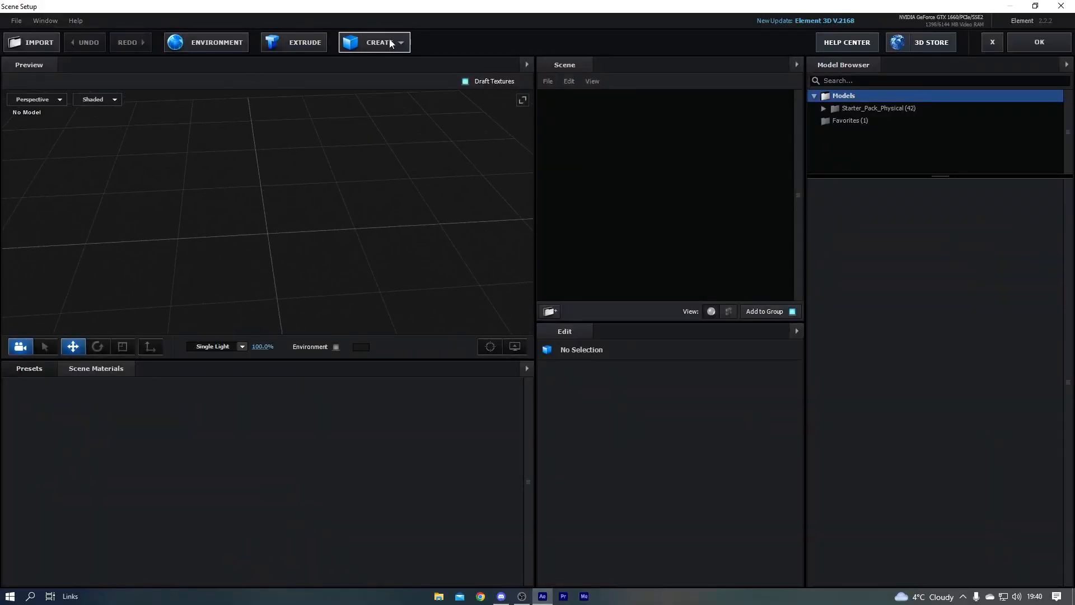
Create a box model in the scene and set its chamfer to 0.01
left_click(390, 43)
left_click(355, 66)
left_click(638, 427)
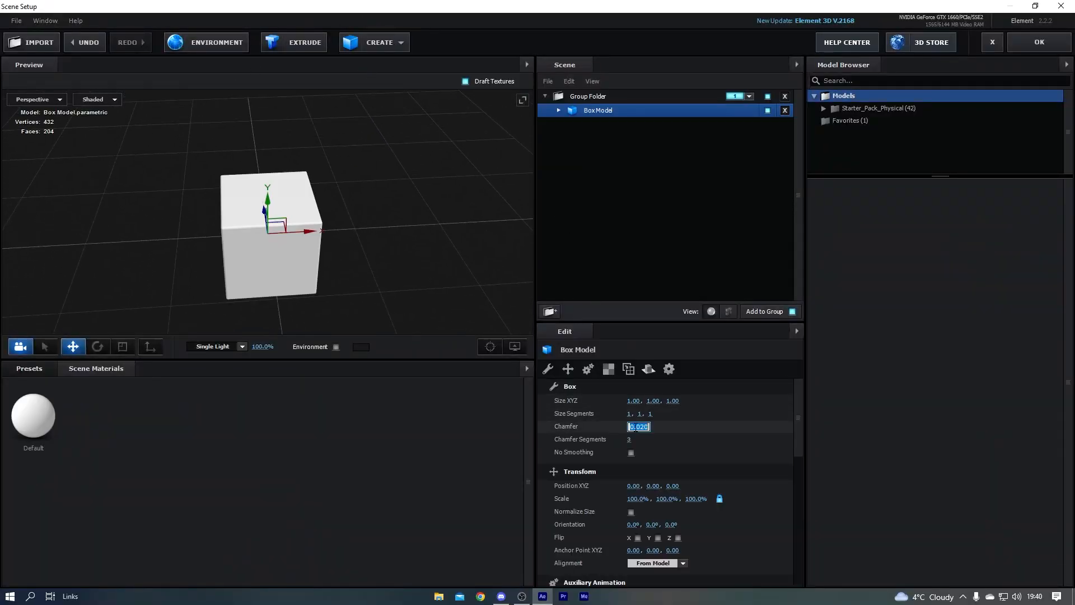
key("Return")
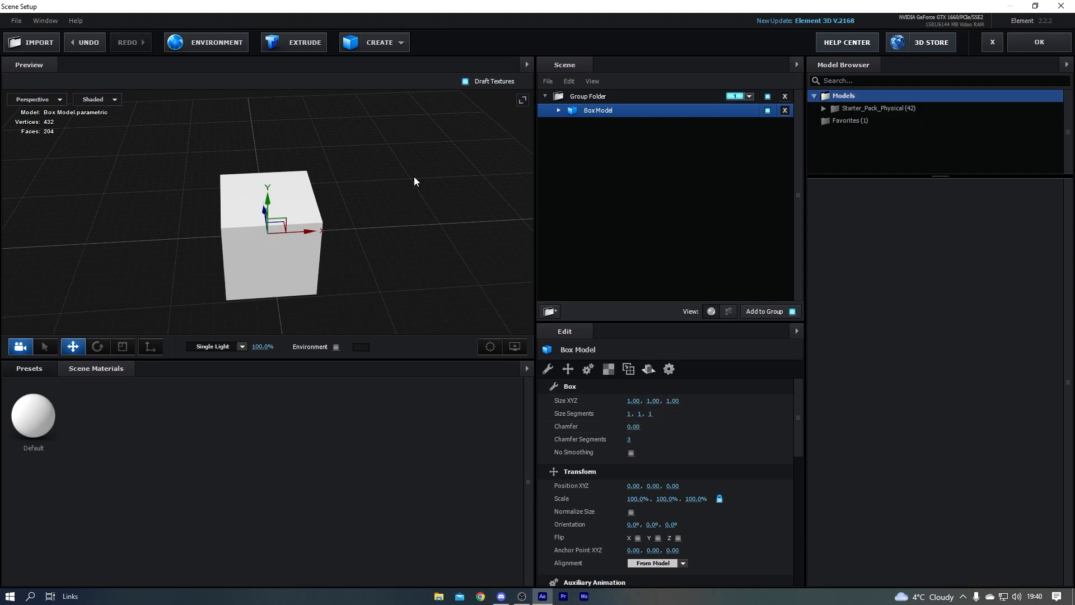
left_click(633, 427)
type("0.01")
key("Return")
mouse_move(402, 280)
left_mouse_down()
mouse_move(354, 243)
mouse_move(416, 265)
left_mouse_up()
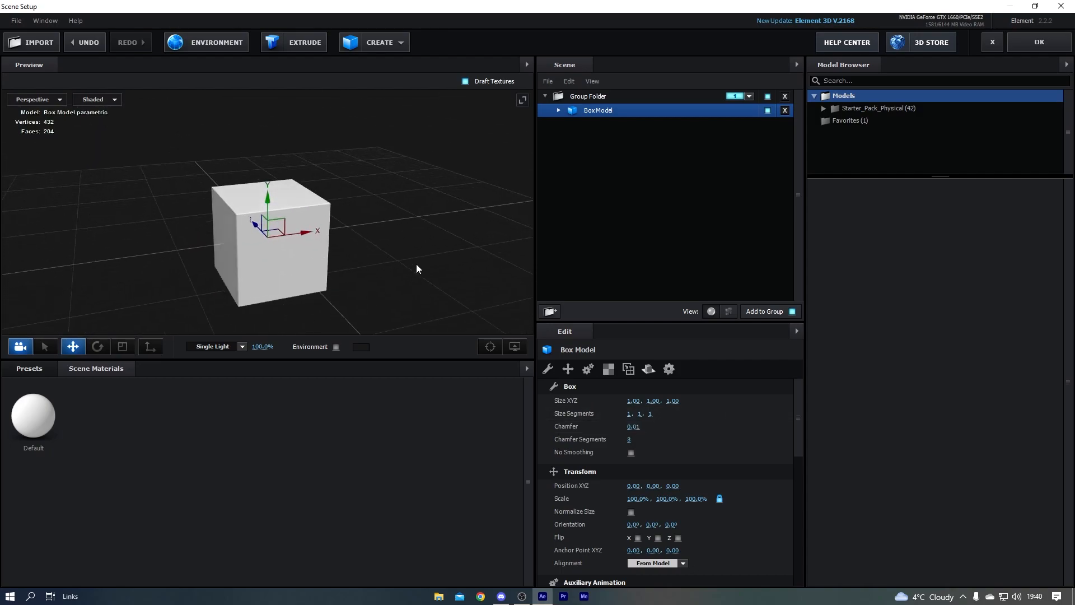
Load Custom Layer 1 as the diffuse texture of the box's Default material and accept the scene setup
left_click(559, 111)
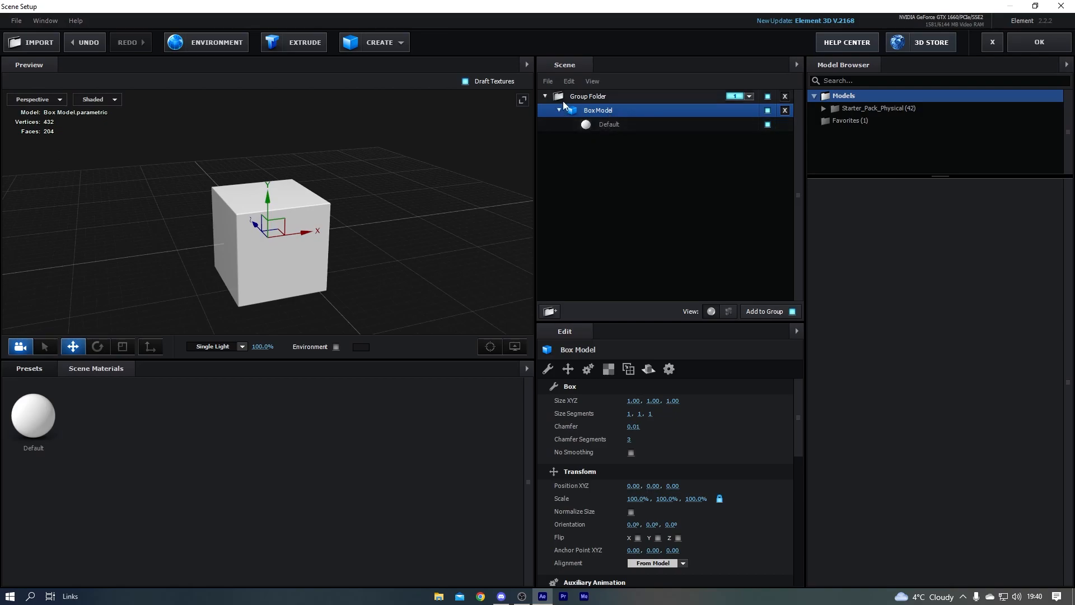
left_click(605, 126)
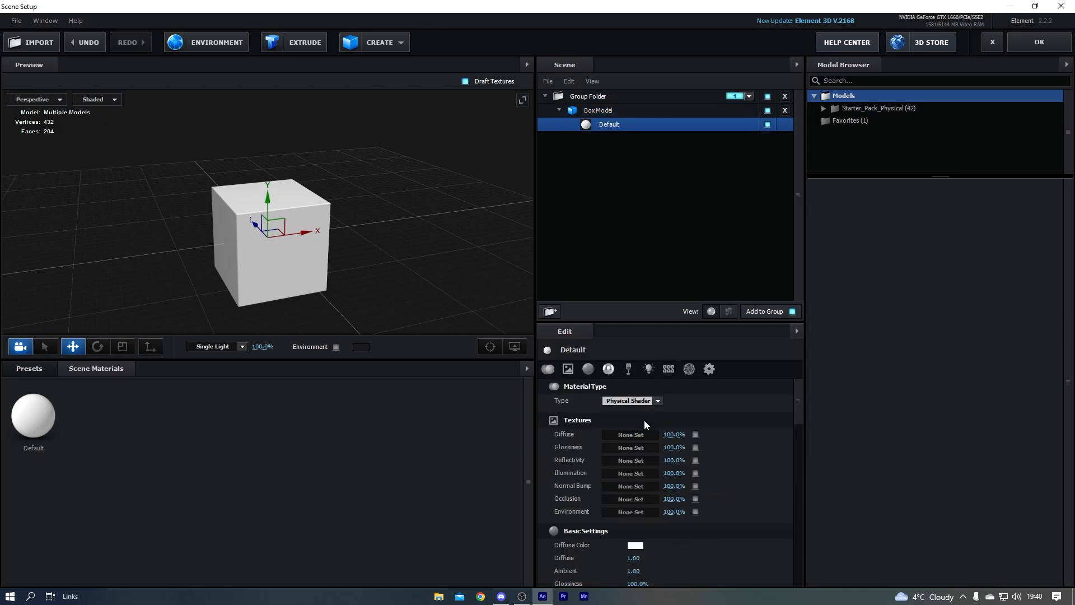
left_click(633, 435)
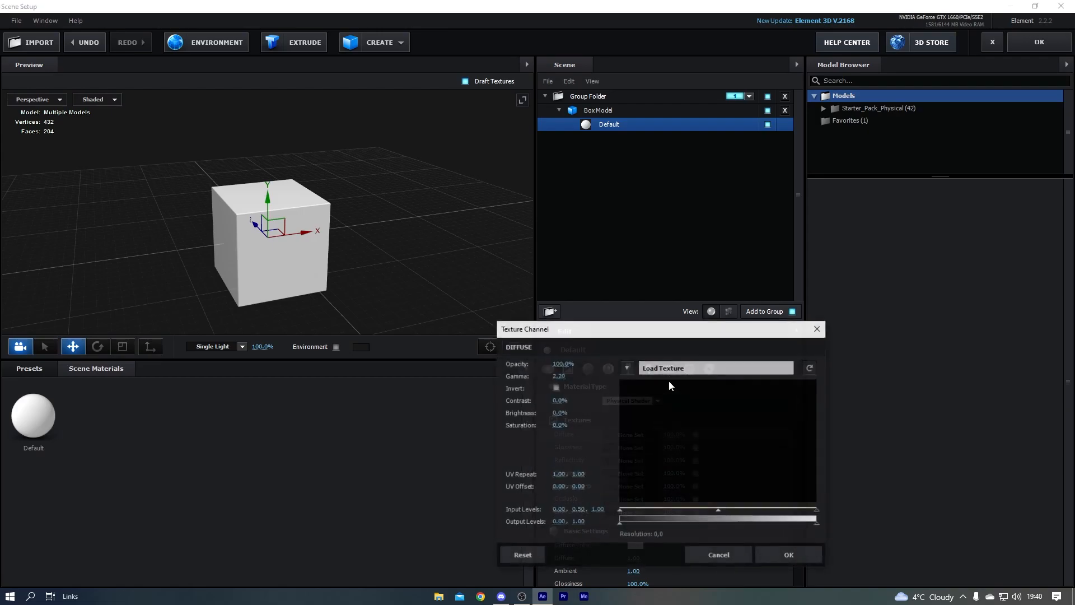
left_click(626, 367)
left_click(697, 381)
left_click(777, 551)
left_click_drag(386, 263, 310, 194)
left_click_drag(396, 280, 408, 332)
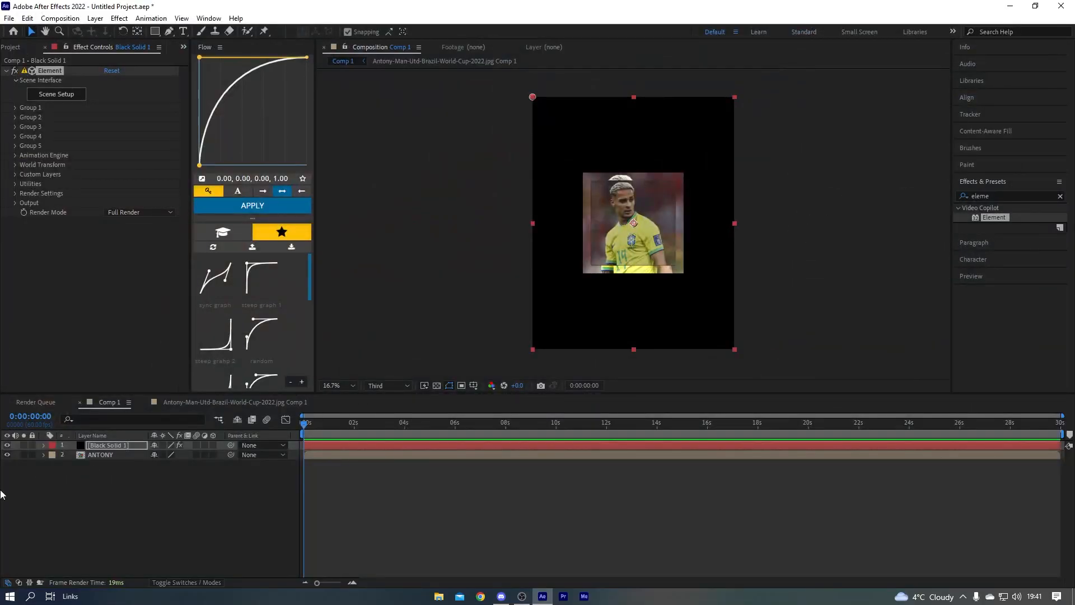
Hide the ANTONY layer in Comp 1
left_click(7, 455)
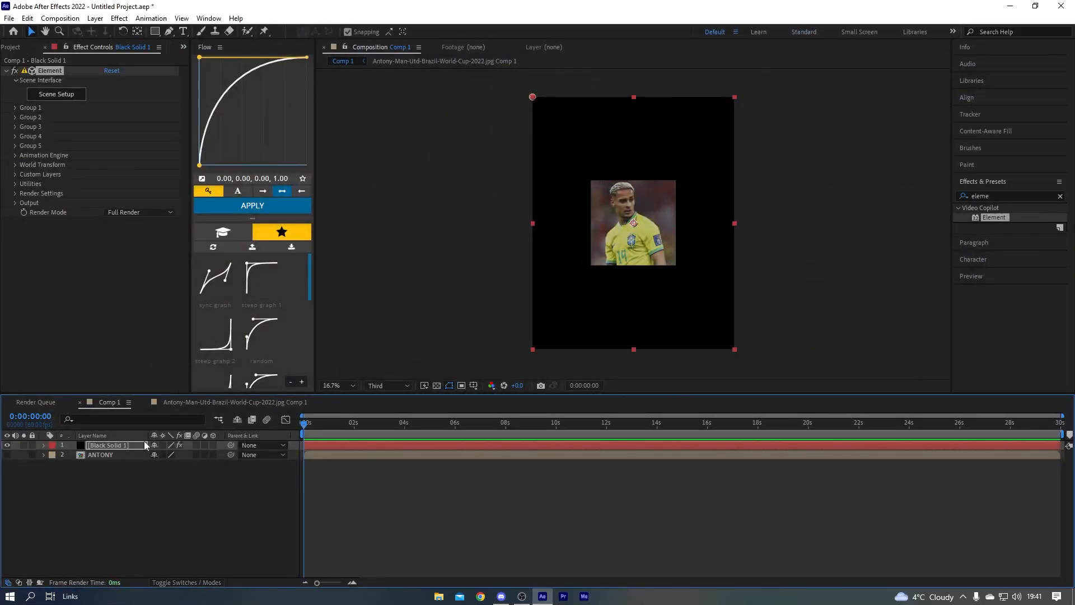
left_click(368, 444)
key("r")
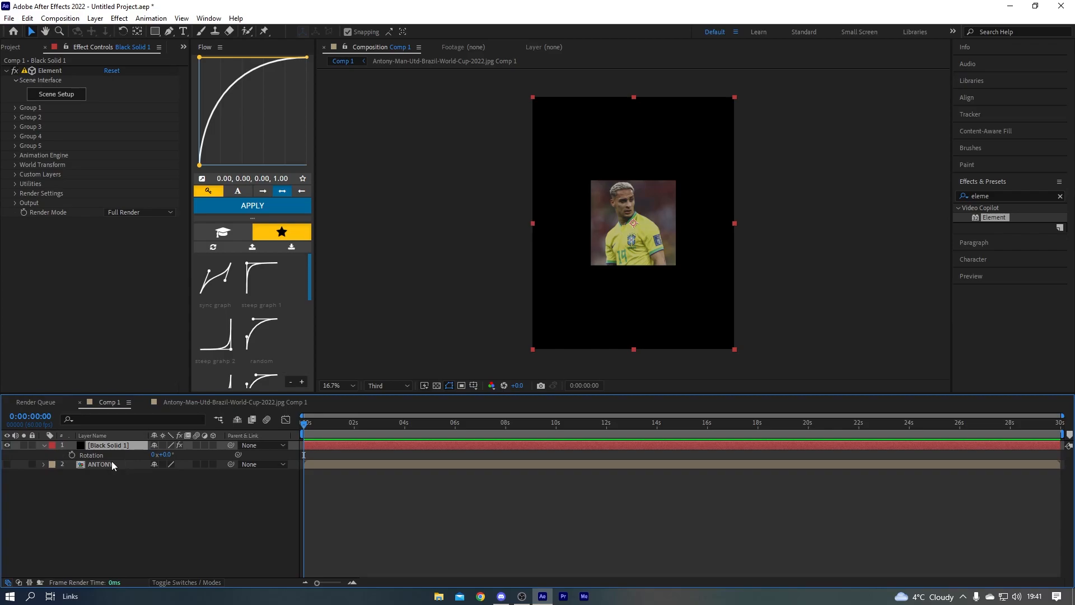
left_click_drag(166, 455, 223, 459)
key("ctrl+z")
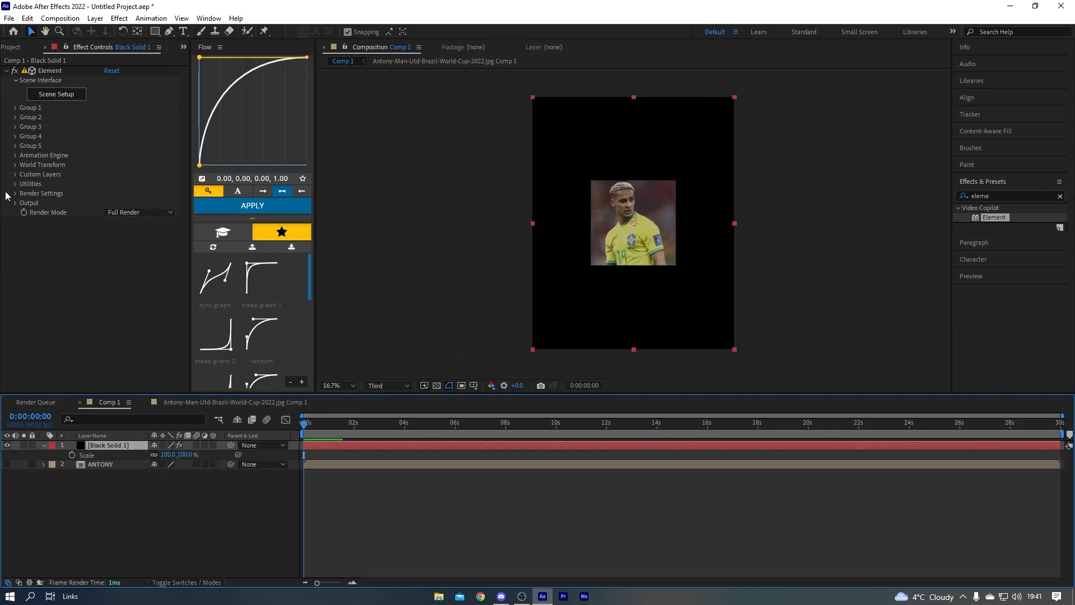
key("s")
Enable keyframes at the start for Element's World Scale and X, Y and Z World Rotation, and reveal them under the black solid
left_click(15, 174)
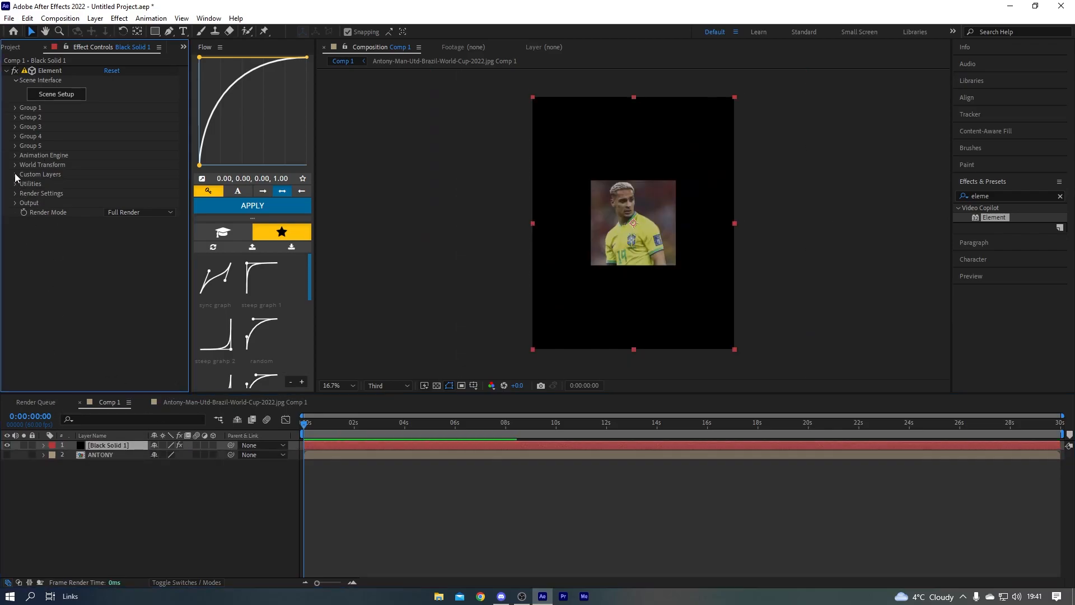
left_click(15, 168)
left_click(16, 170)
left_click(15, 168)
left_click(15, 165)
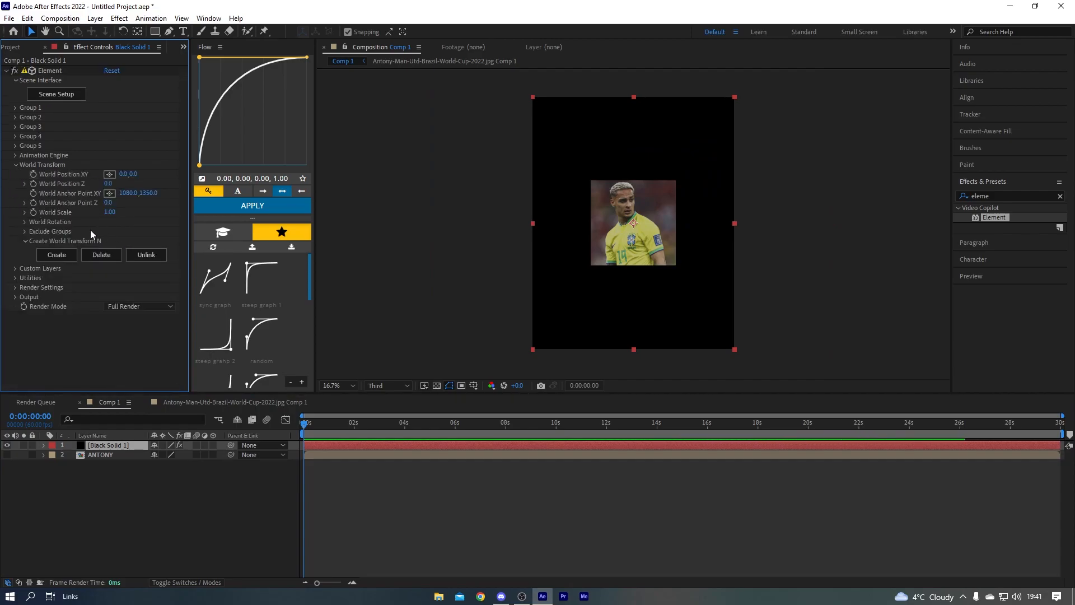
left_click(24, 231)
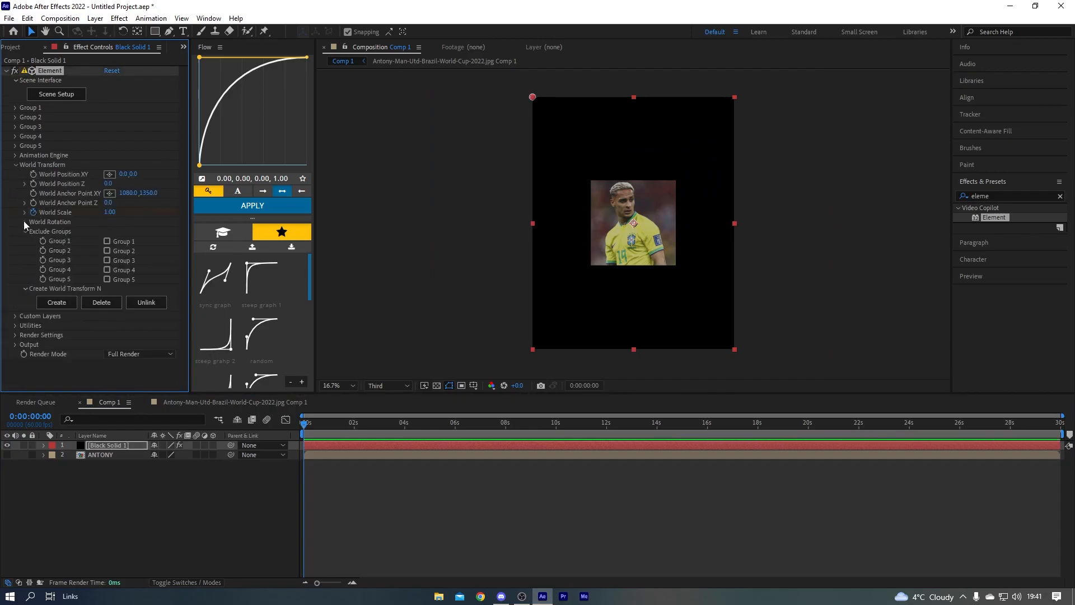
left_click(24, 221)
left_click(25, 259)
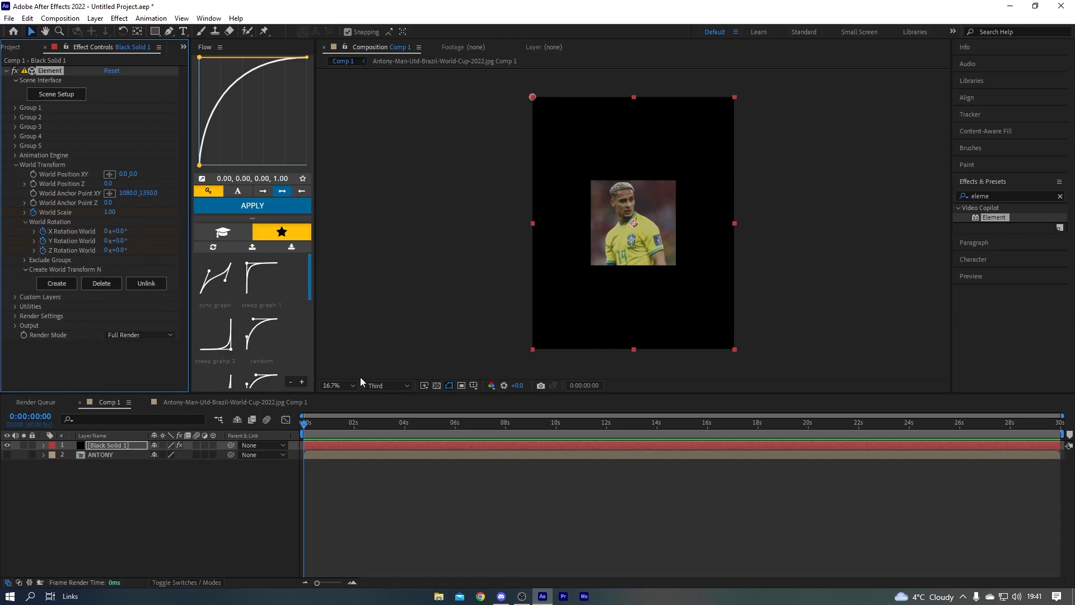
key("u")
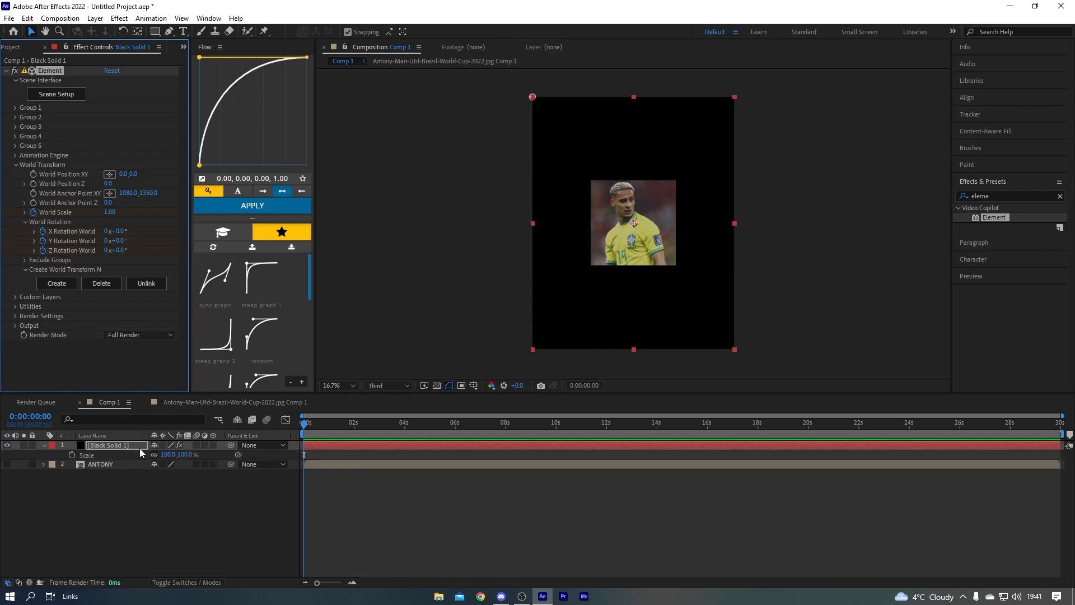
left_click(396, 516)
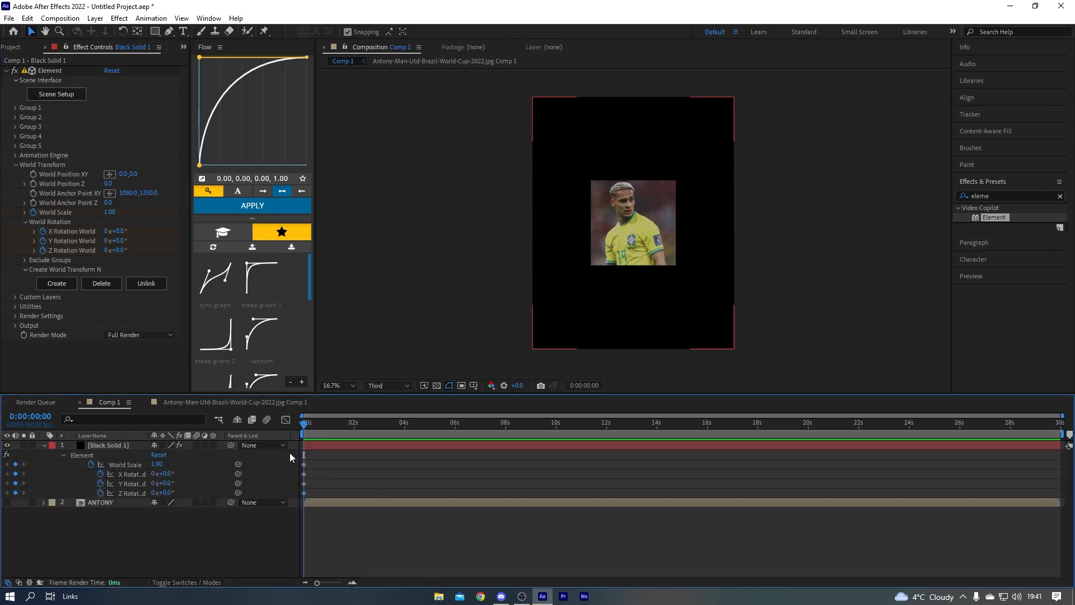
Keyframe the World Scale at 1.37 at 0:00:01:08 and at 0 at the composition's start
left_click_drag(304, 425, 329, 444)
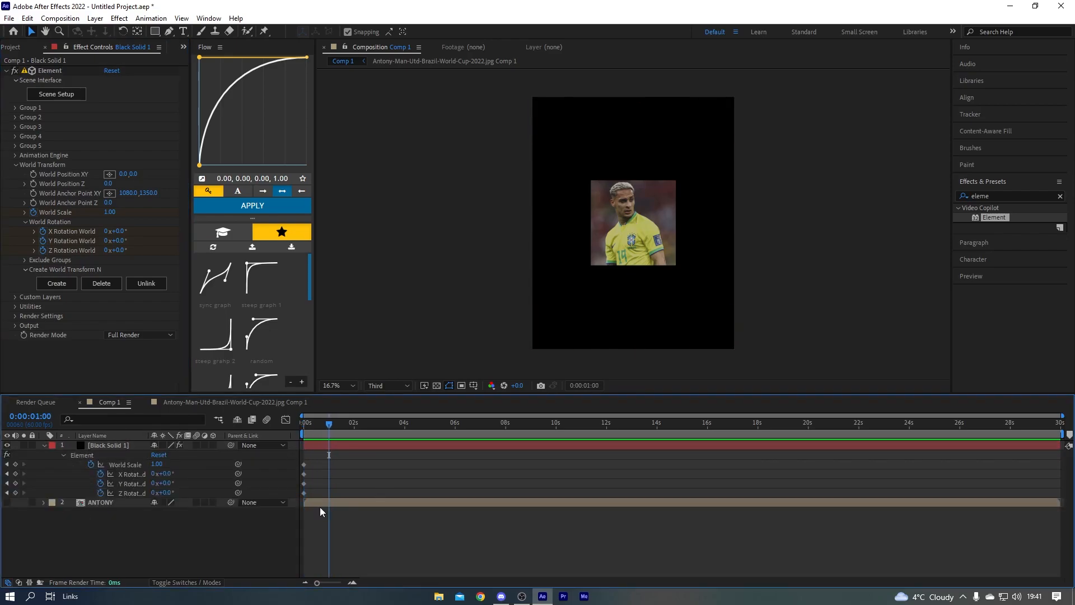
left_click_drag(317, 583, 330, 583)
left_click_drag(359, 423, 367, 465)
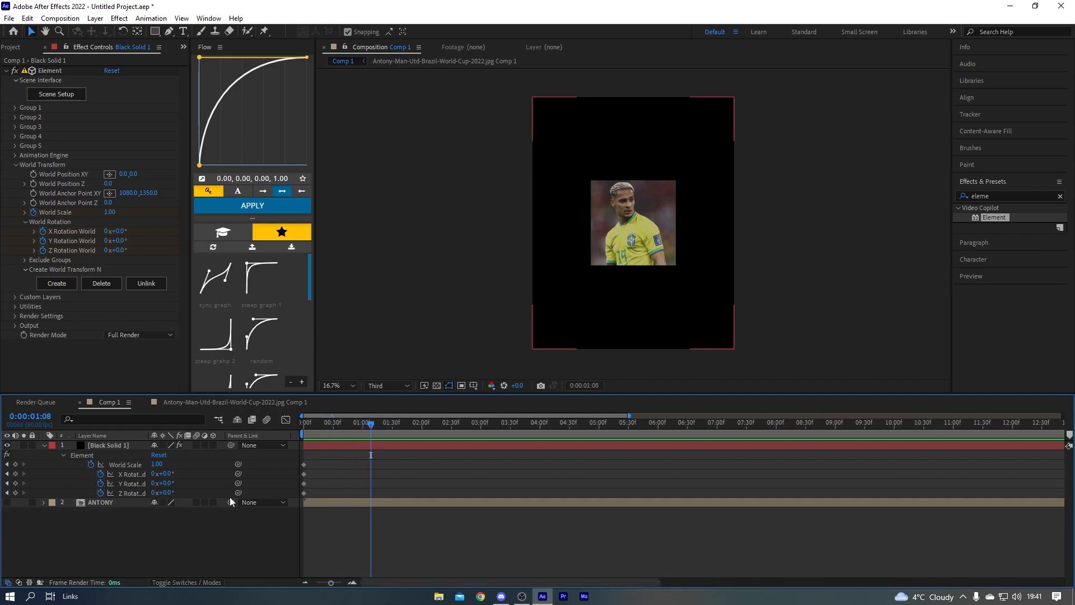
left_click(159, 464)
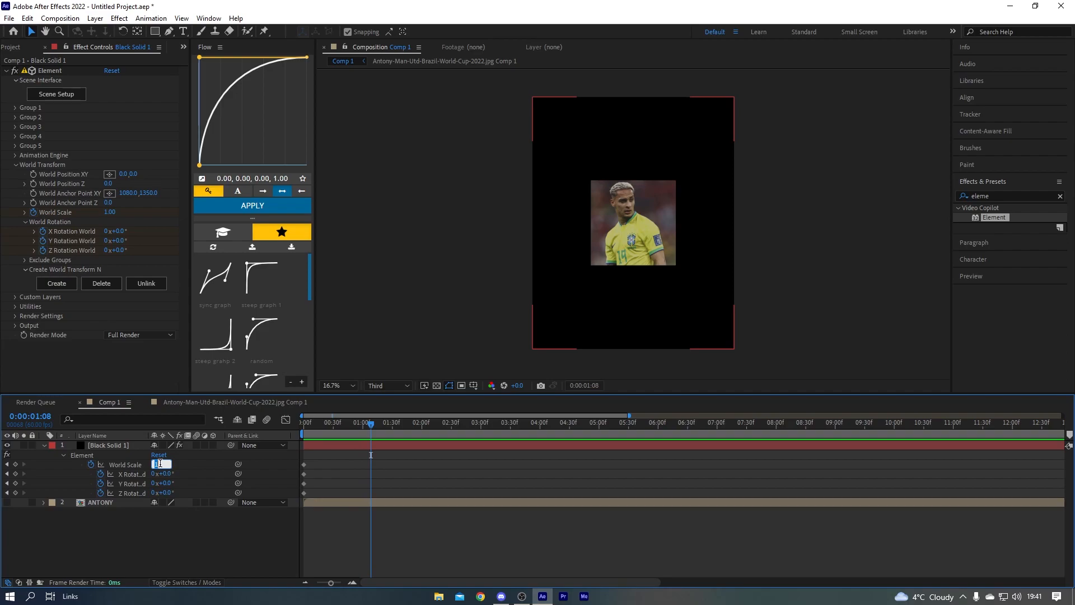
left_click(15, 464)
left_click_drag(158, 465, 186, 470)
key("Home")
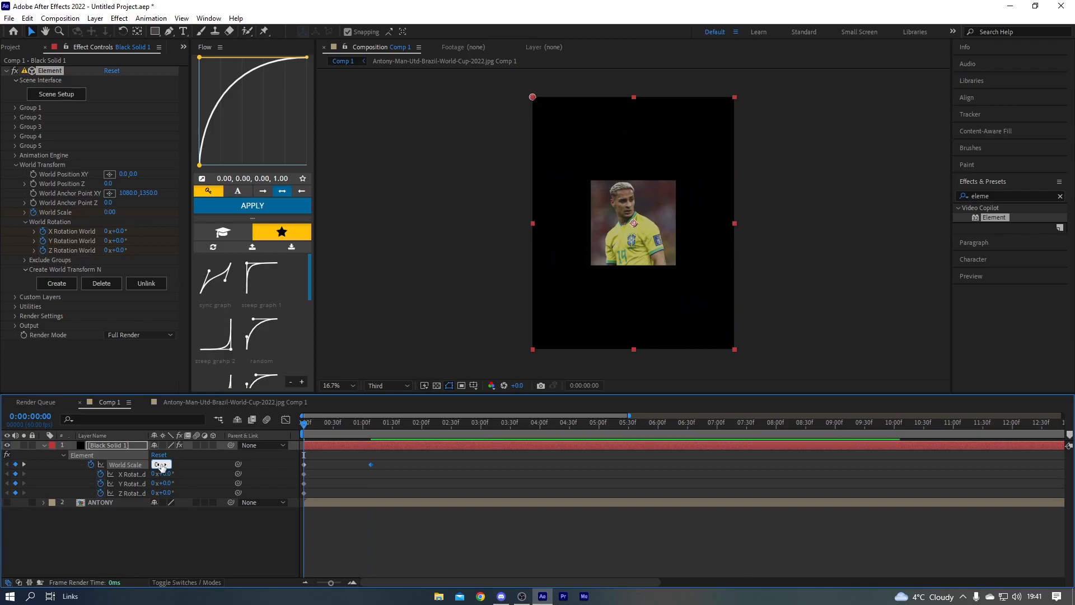
Apply the "smooth" Flow curve to the two World Scale keyframes
left_click_drag(478, 460, 286, 469)
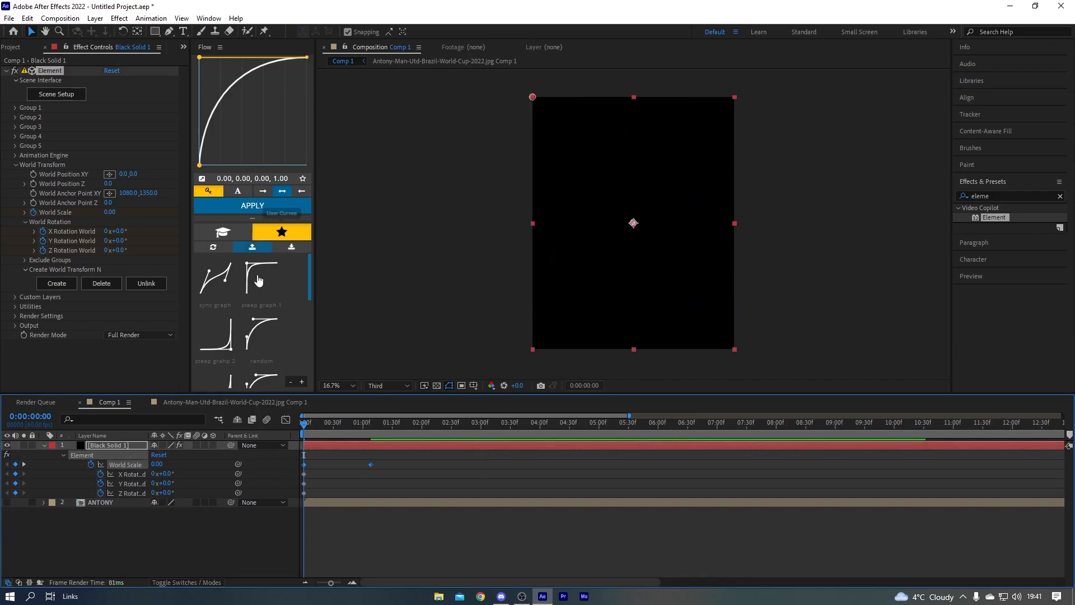
scroll(258, 263, "down", 5)
left_click(261, 300)
left_click(267, 206)
Shorten the World Scale animation to end at about 0:00:00:46 and enable motion blur for the black solid
left_click(307, 428)
mouse_move(306, 428)
left_mouse_down()
mouse_move(351, 439)
mouse_move(301, 435)
left_mouse_up()
key("space")
key("space")
key("space")
key("space")
key("space")
key("space")
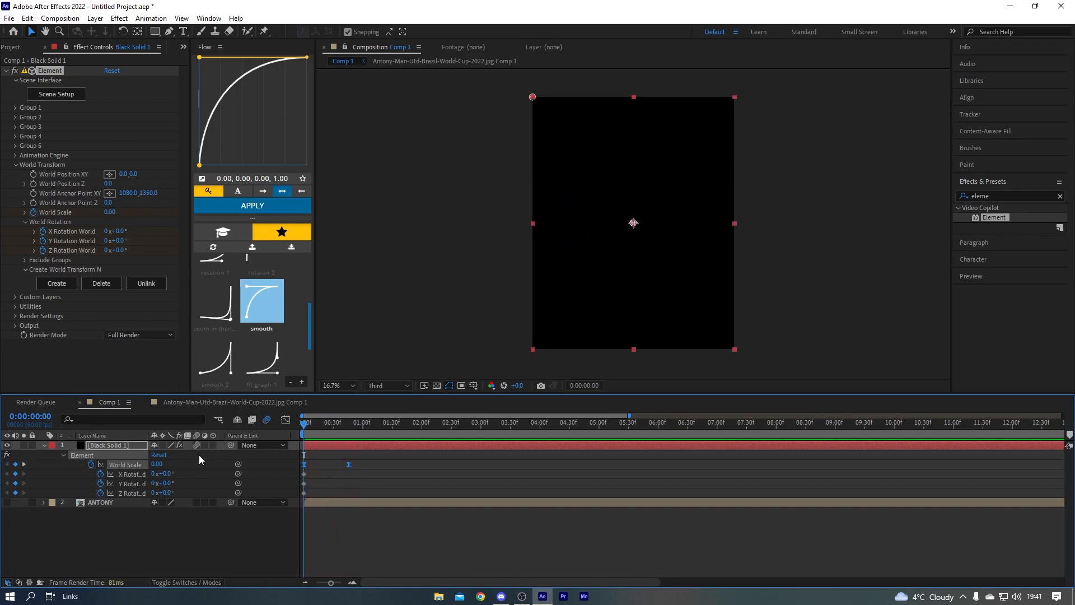
left_click(193, 582)
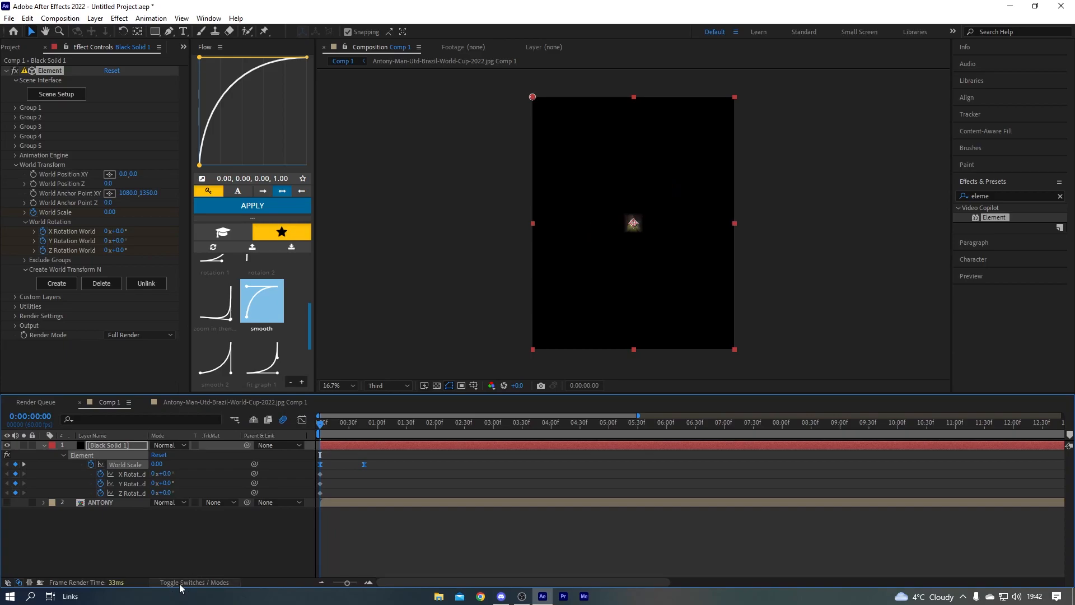
left_click(216, 582)
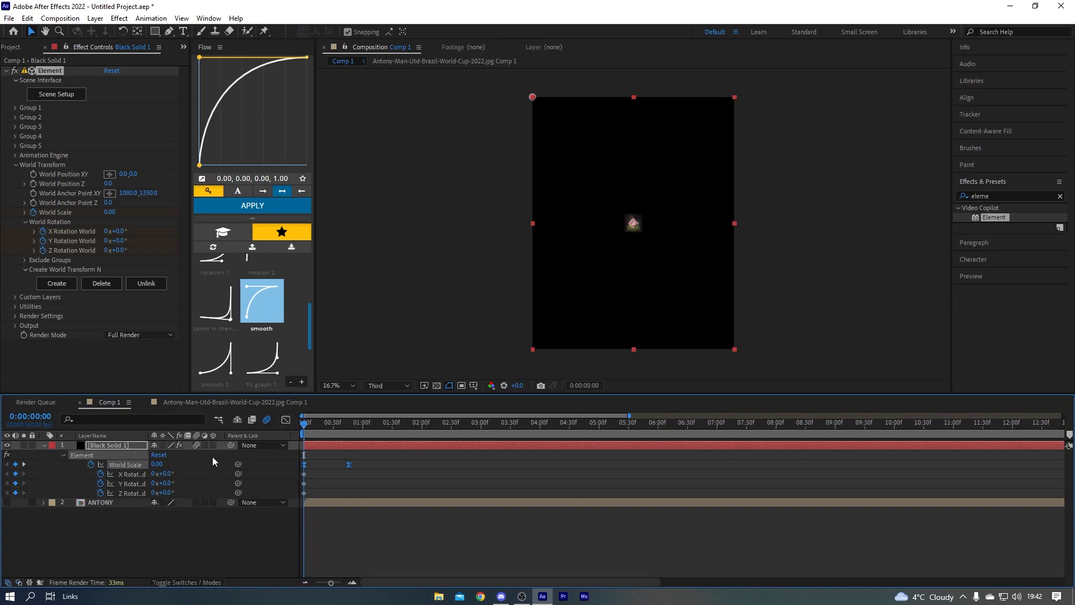
left_click(428, 459)
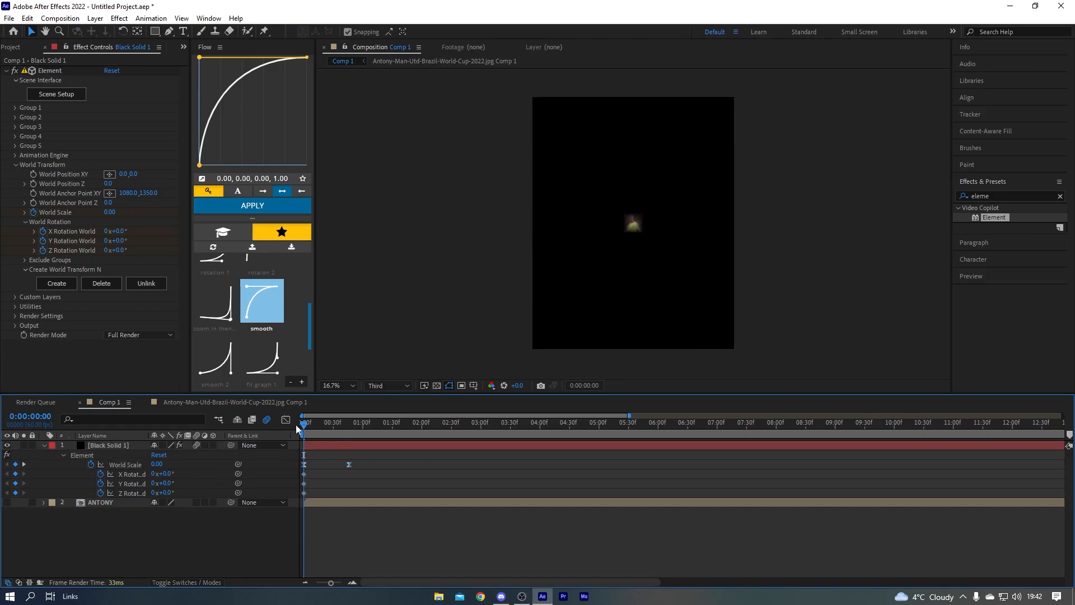
key("space")
Move the X Rotation World keyframe to 0:00:00:30
left_click_drag(310, 434, 334, 443)
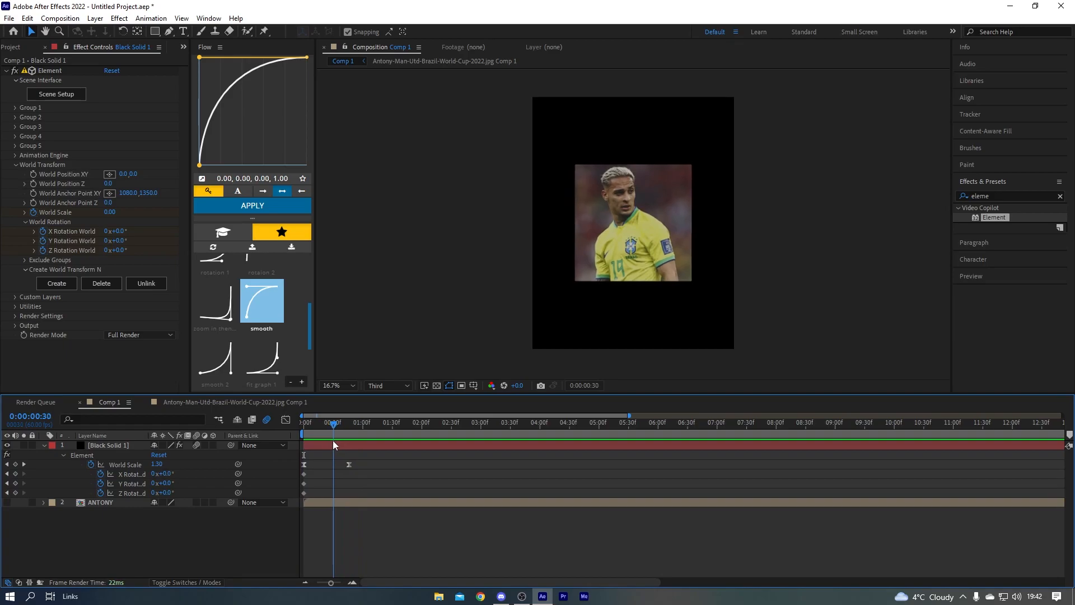
left_click(342, 447)
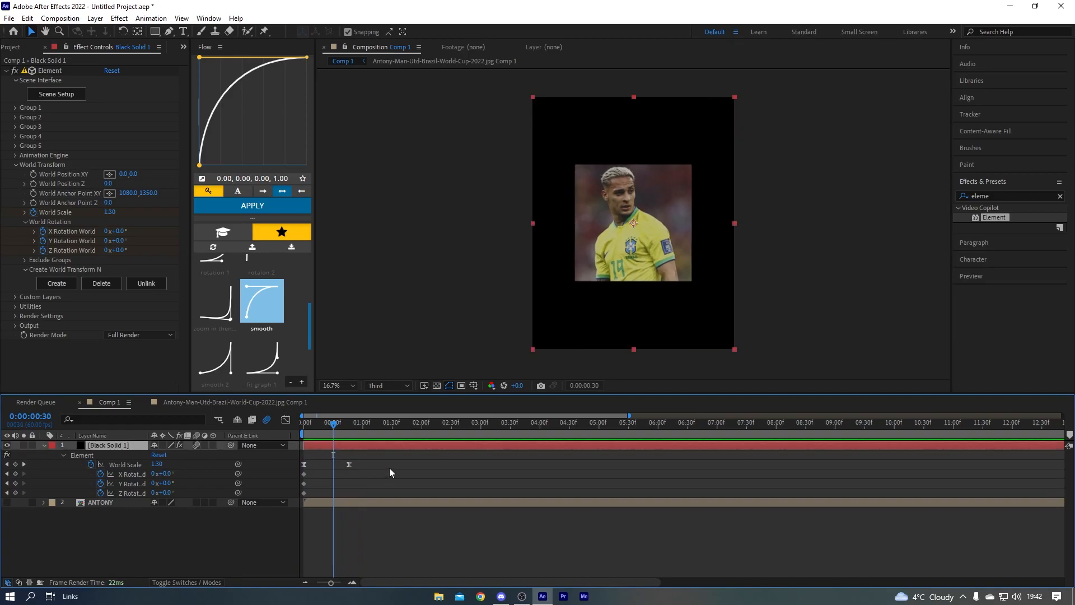
left_click_drag(304, 473, 333, 474)
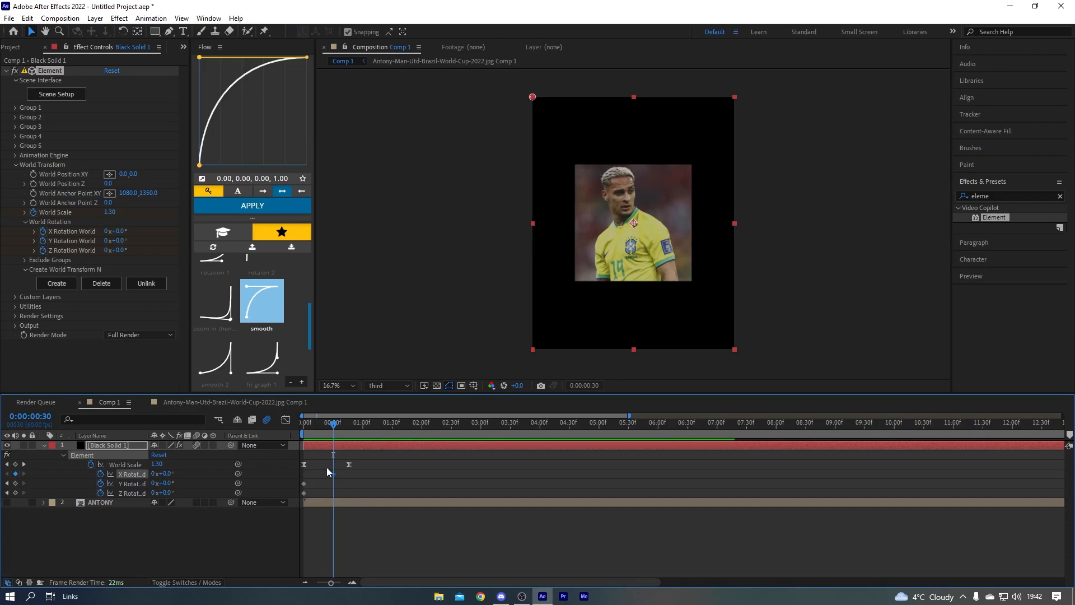
Keyframe X Rotation World at -90° at 0:00:01:14
left_click_drag(337, 425, 379, 447)
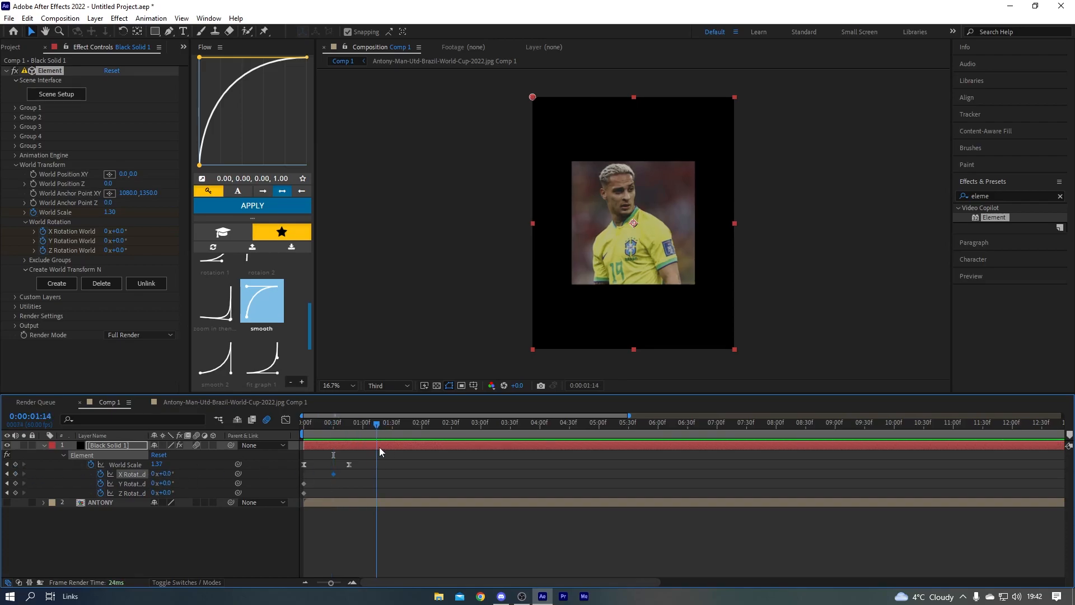
left_click(173, 472)
mouse_move(167, 473)
left_mouse_down()
mouse_move(152, 473)
mouse_move(171, 477)
left_mouse_up()
left_click(170, 474)
type("w")
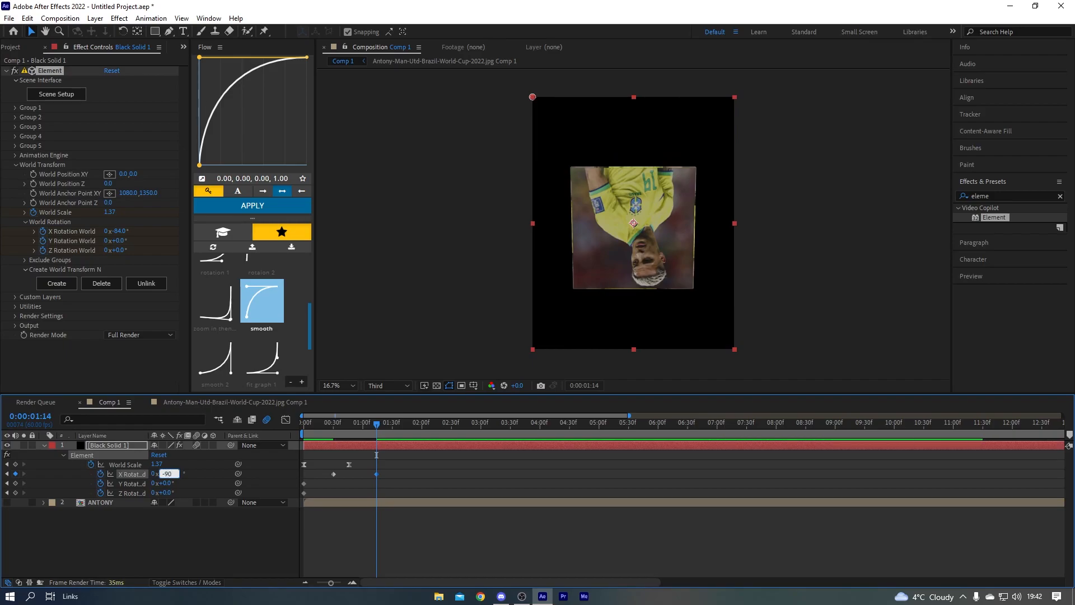
key("Return")
Apply Flow's S-shaped 0.60, 0.00, 0.00, 1.00 curve to the X Rotation World keyframes and check its graph
left_click_drag(431, 479, 321, 473)
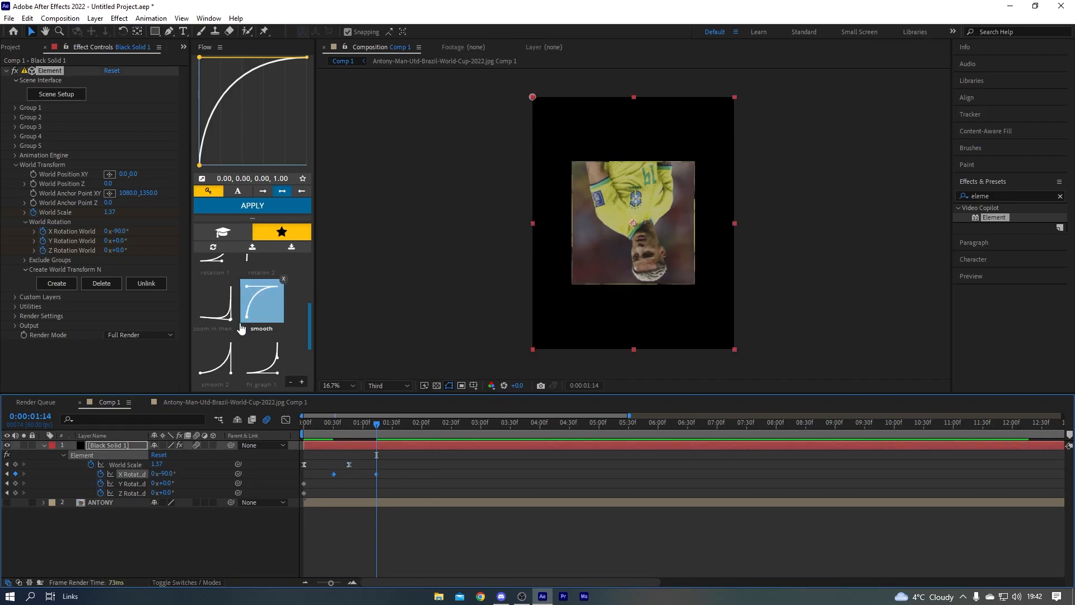
scroll(260, 356, "down", 2)
left_click(215, 356)
left_click(259, 213)
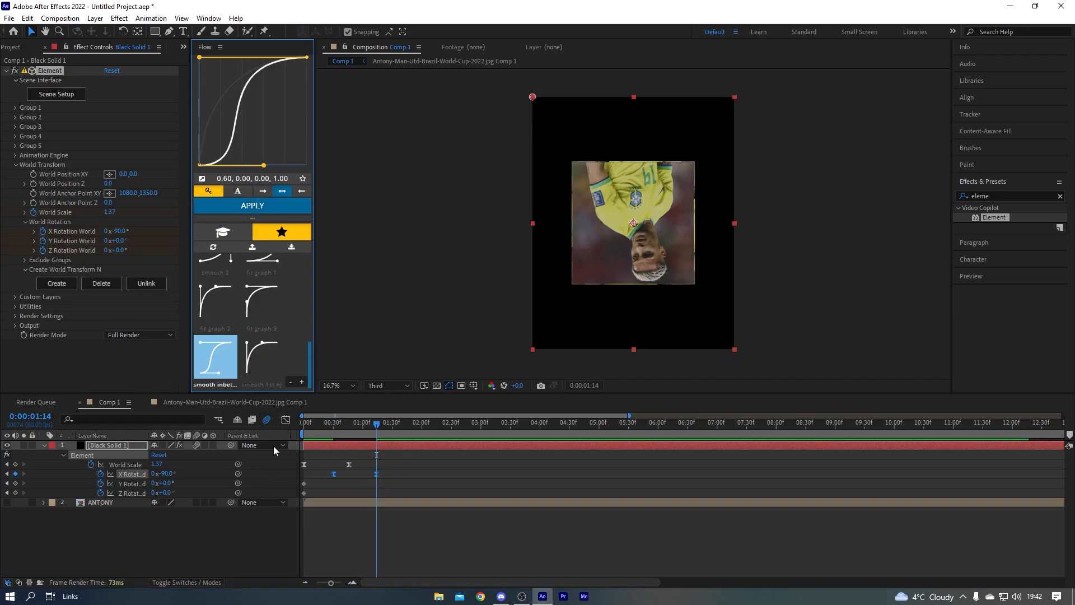
left_click(286, 420)
left_click_drag(330, 583, 338, 586)
left_click(386, 449)
left_click(286, 420)
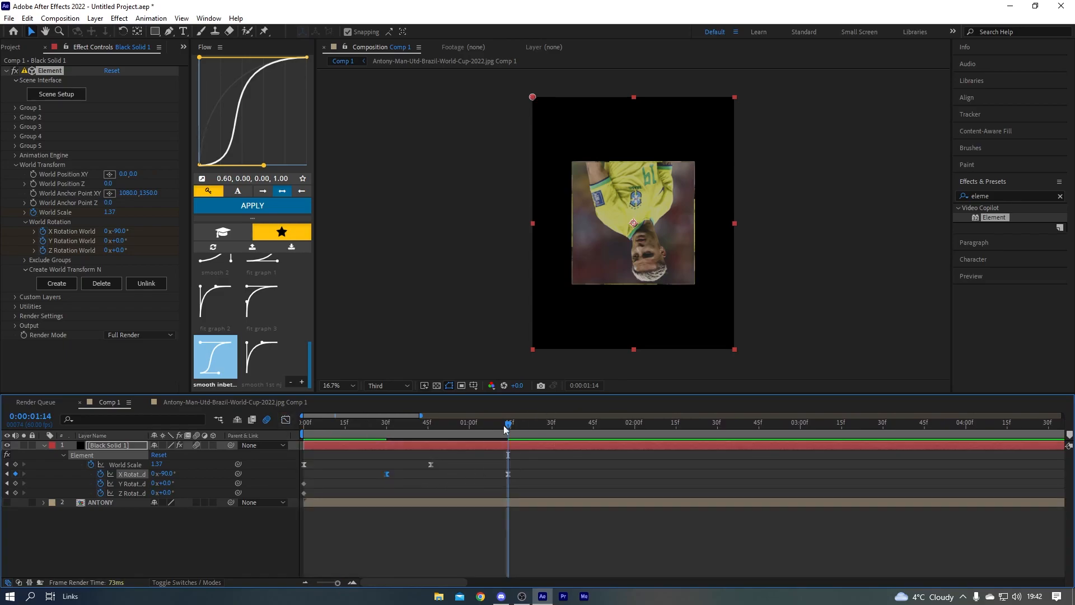
Apply the "smooth 1st nj" Flow curve to the two World Scale keyframes
left_click(290, 465)
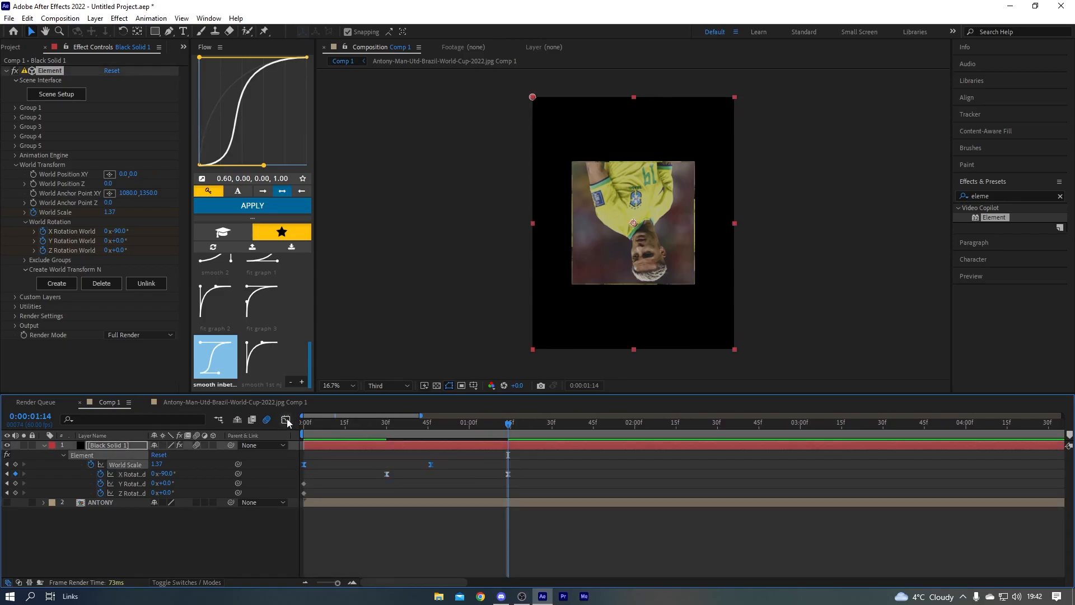
left_click(286, 419)
left_click(286, 420)
key("Home")
left_click_drag(438, 458, 278, 462)
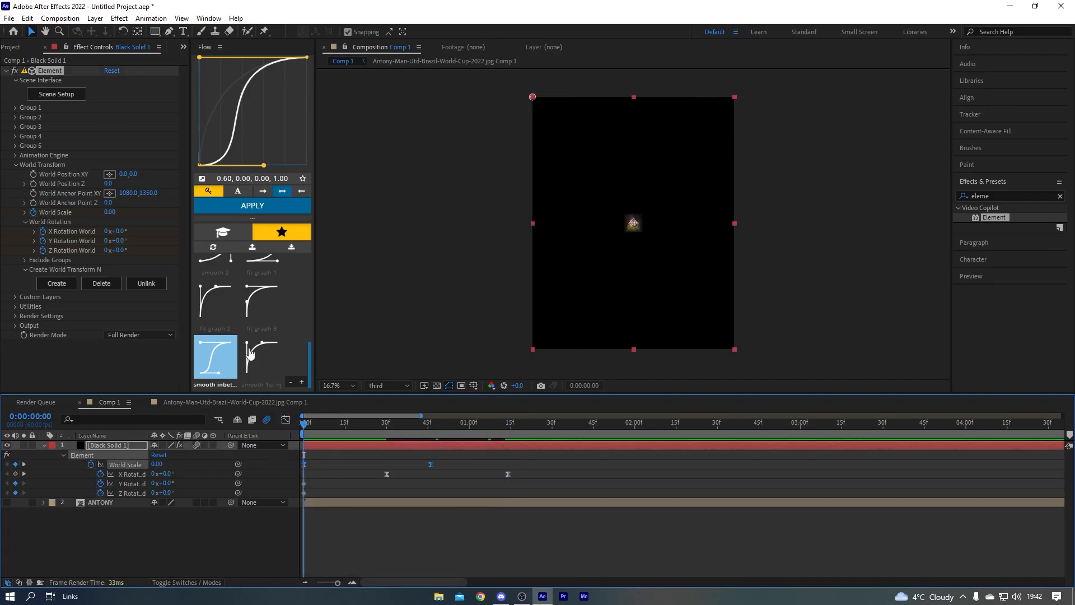
left_click(262, 357)
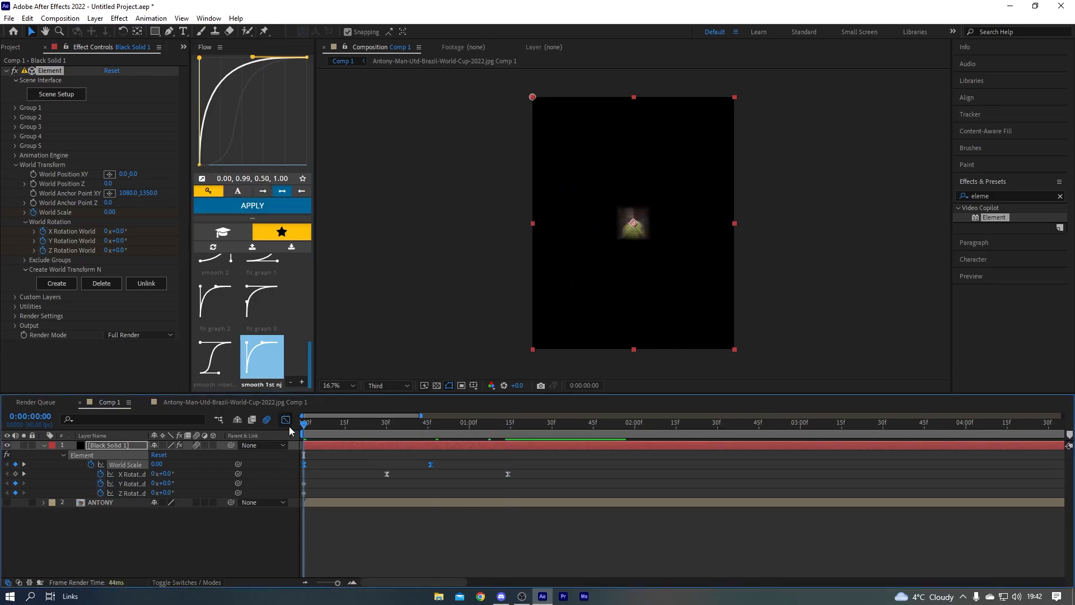
Inspect the World Scale curve in the graph editor and preview the animation
left_click(286, 420)
left_click(329, 465)
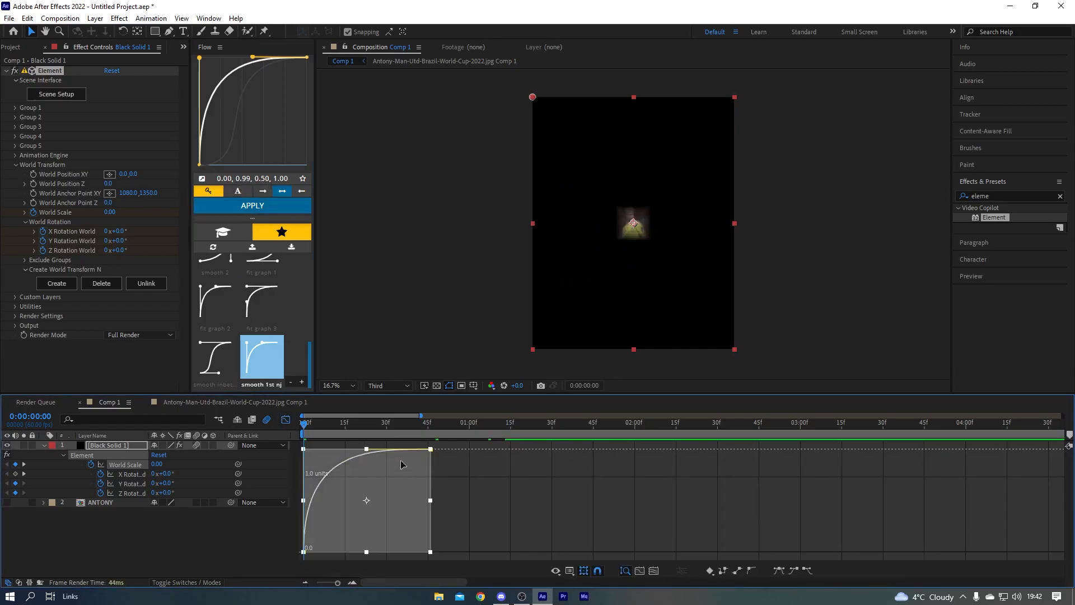
left_click(481, 478)
left_click(430, 449)
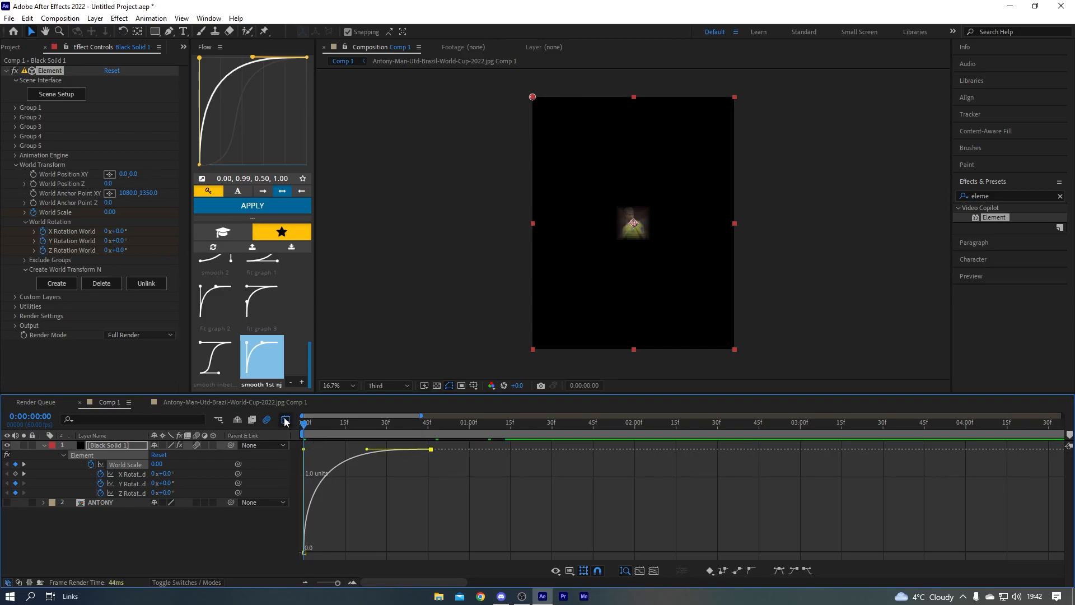
left_click(285, 420)
left_click(312, 431)
key("space")
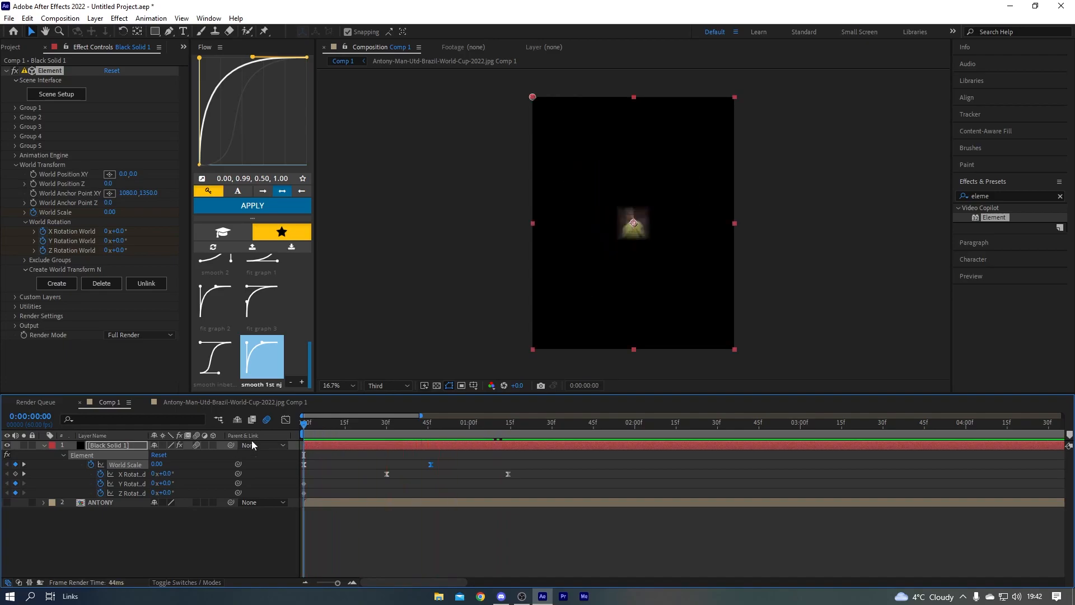
Move the X Rotation World keyframes earlier, to 0:00:00:22 and about 0:00:01:02, and preview the motion
left_click_drag(334, 429, 386, 435)
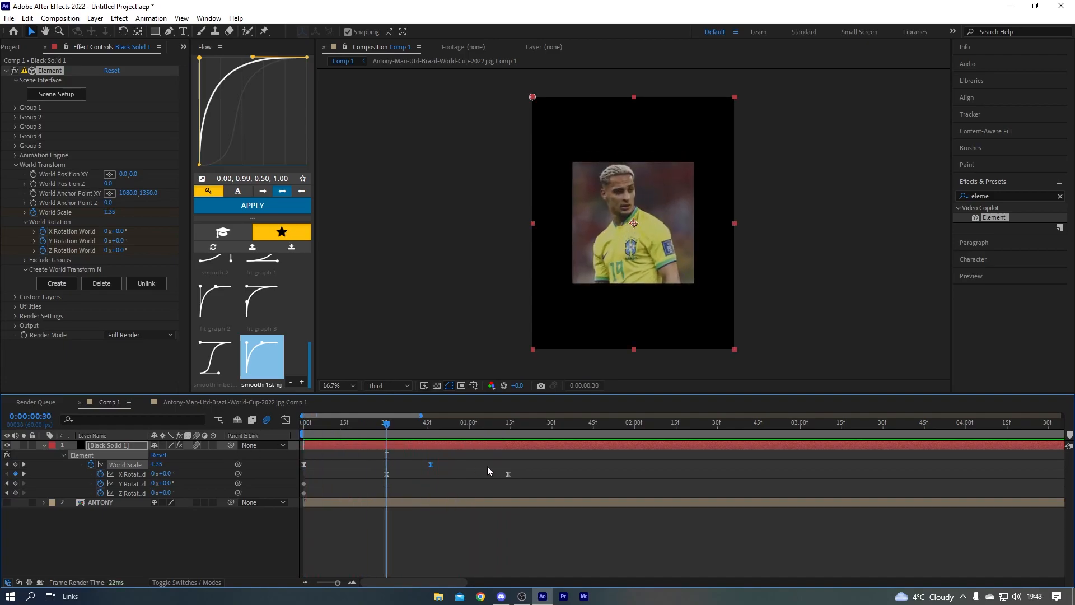
left_click_drag(518, 479, 378, 475)
left_click_drag(386, 427, 364, 428)
left_click_drag(387, 474, 364, 476)
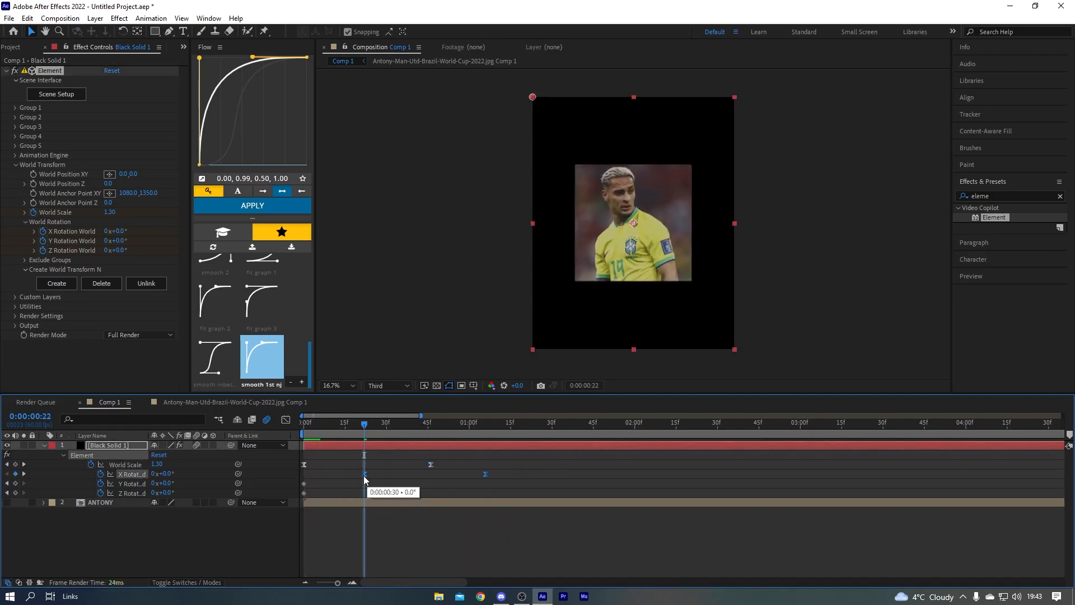
mouse_move(485, 474)
left_mouse_down()
mouse_move(462, 477)
mouse_move(474, 474)
left_mouse_up()
key("space")
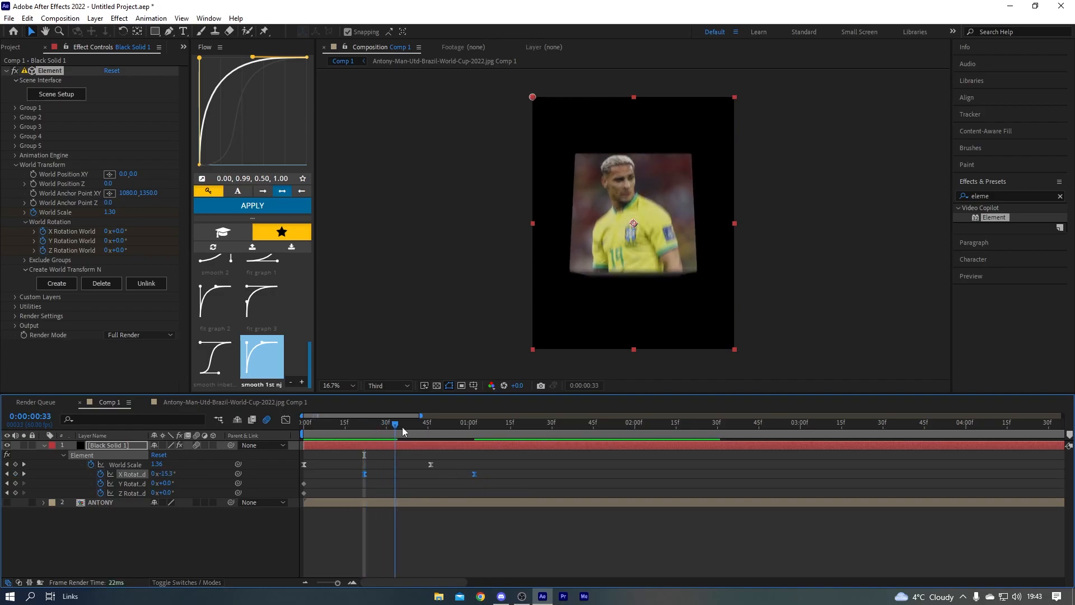
left_click_drag(340, 444, 423, 445)
key("ctrl+z")
Turn off Y Rotation World keyframing and add a Z Rotation World keyframe at 0:00:00:55
left_click_drag(305, 426, 455, 444)
left_click_drag(305, 484, 456, 501)
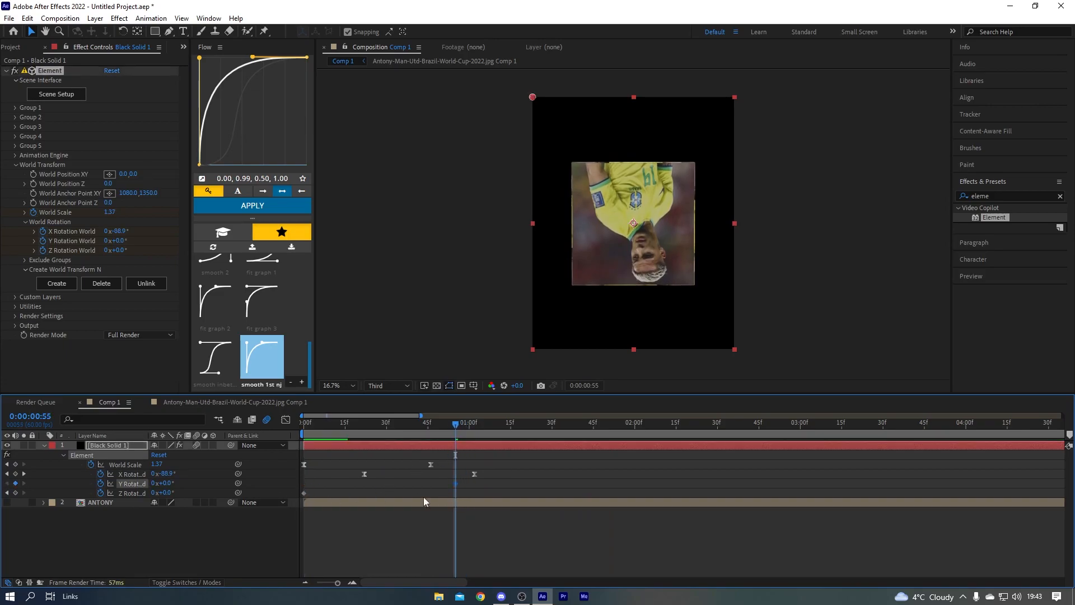
left_click(16, 483)
left_click(16, 492)
Keyframe Z Rotation World at 90° at 0:00:01:22
left_click_drag(458, 427, 530, 427)
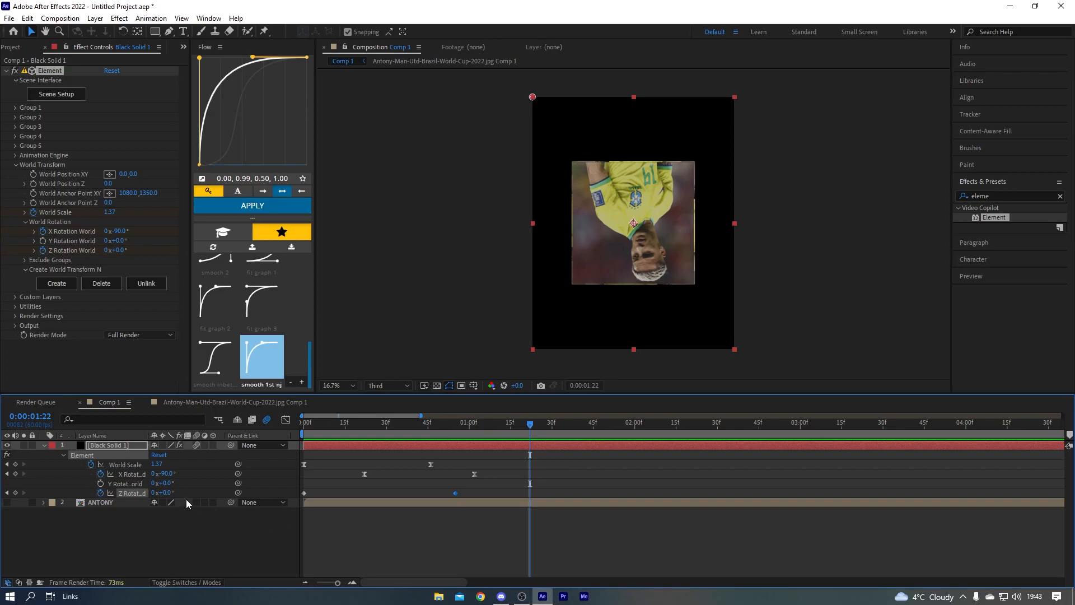
left_click(168, 493)
key("Return")
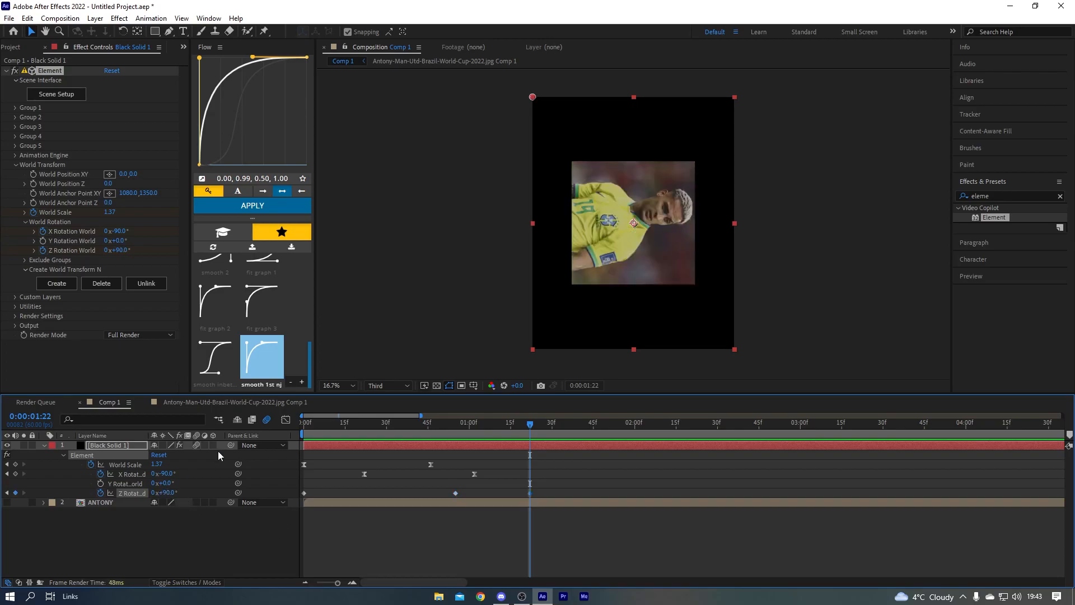
Apply the 0.60, 0.00, 0.00, 1.00 smooth curve preset to the last two Z Rotation World keyframes and check it in the graph editor
left_click_drag(550, 493, 401, 492)
left_click(215, 358)
left_click(268, 206)
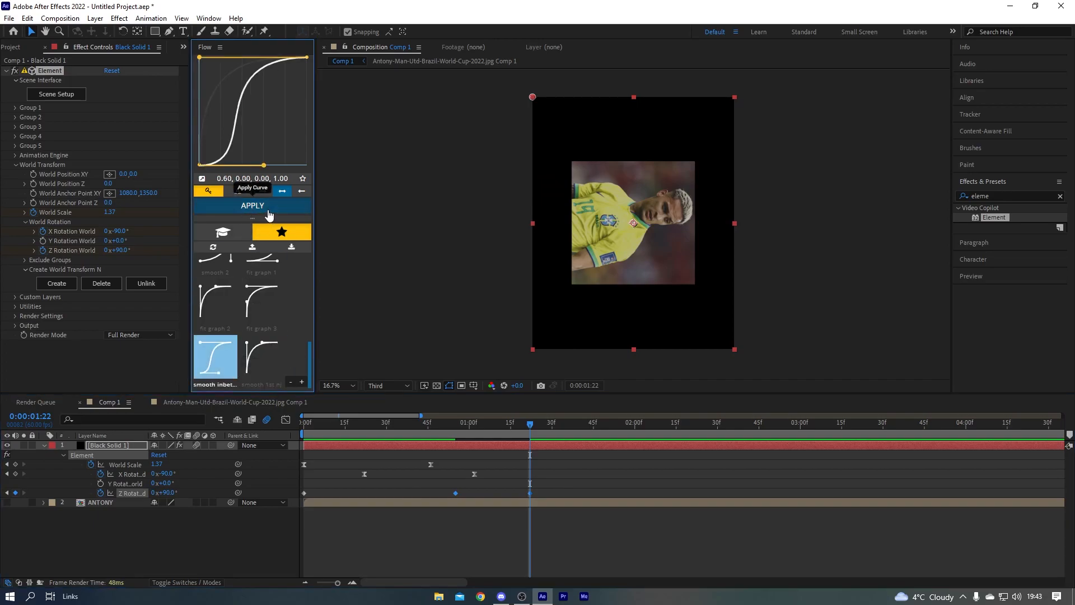
left_click(286, 419)
left_click(557, 477)
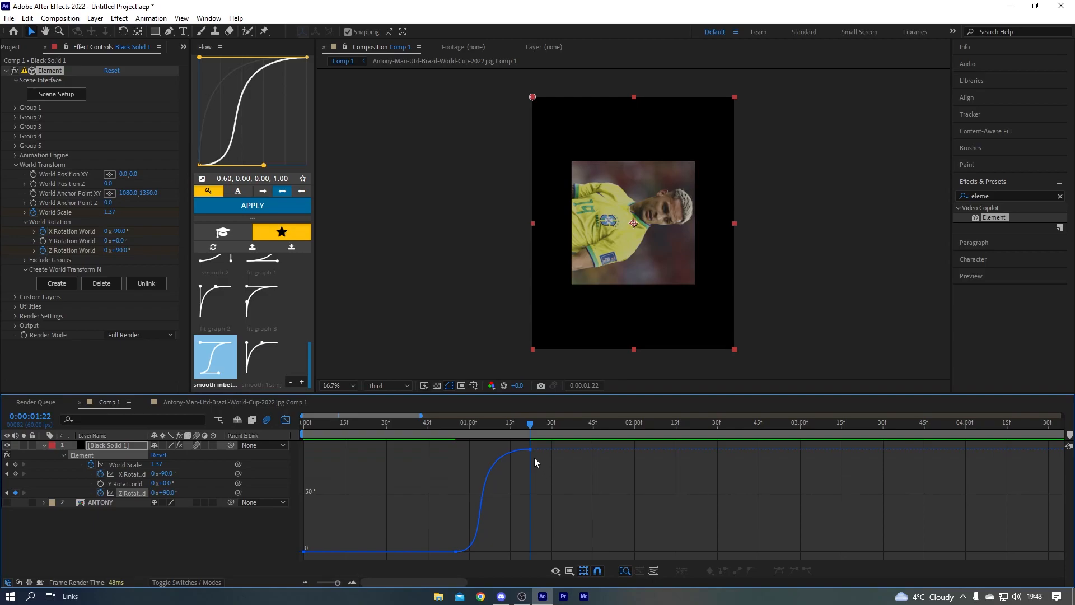
left_click(531, 451)
left_click(292, 422)
Reapply the same smooth curve to the last two Z Rotation World keyframes and preview the animation from the start
left_click_drag(562, 492, 422, 492)
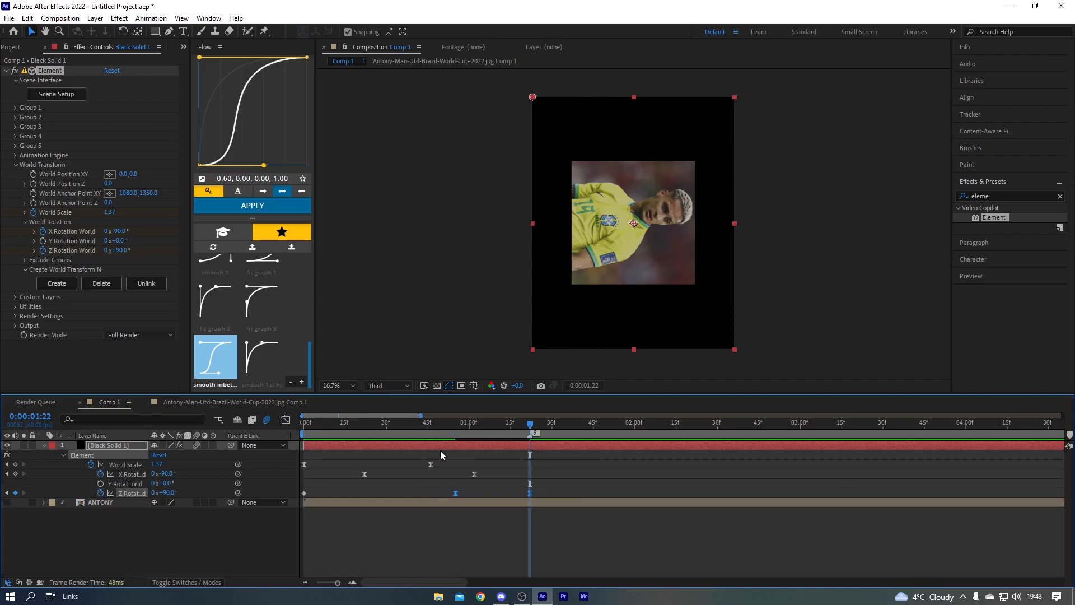
left_click(252, 204)
left_click(521, 423)
key("k")
right_click(530, 492)
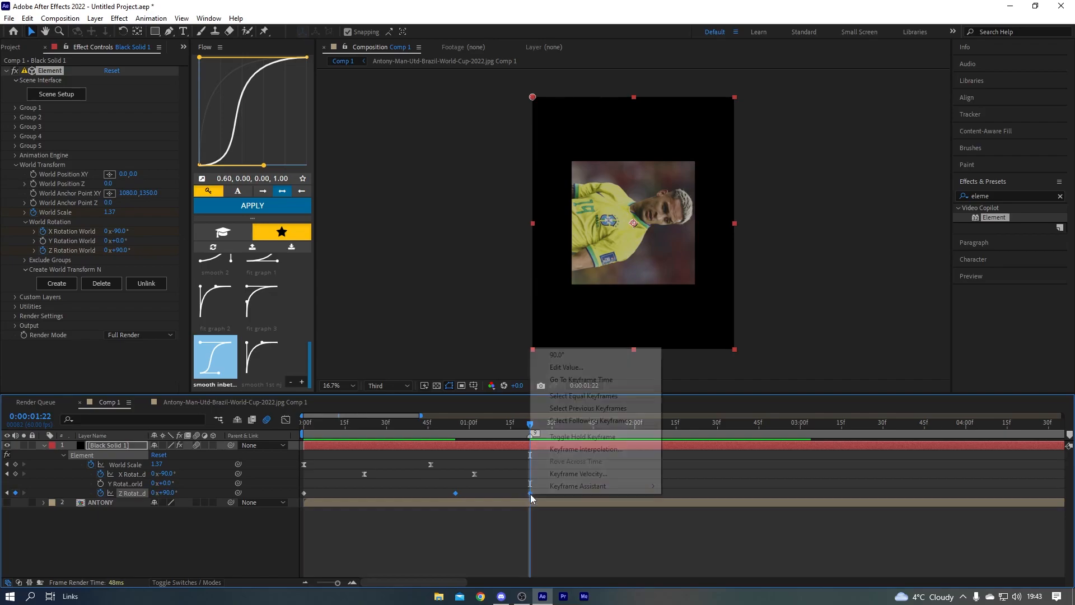
mouse_move(565, 488)
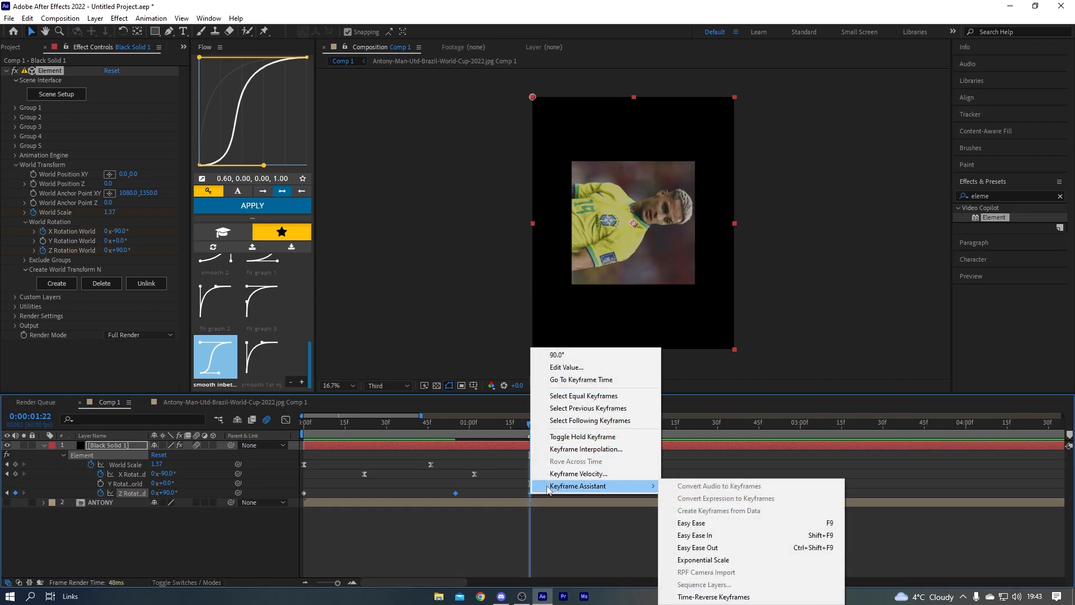
left_click(515, 511)
left_click_drag(515, 510, 364, 494)
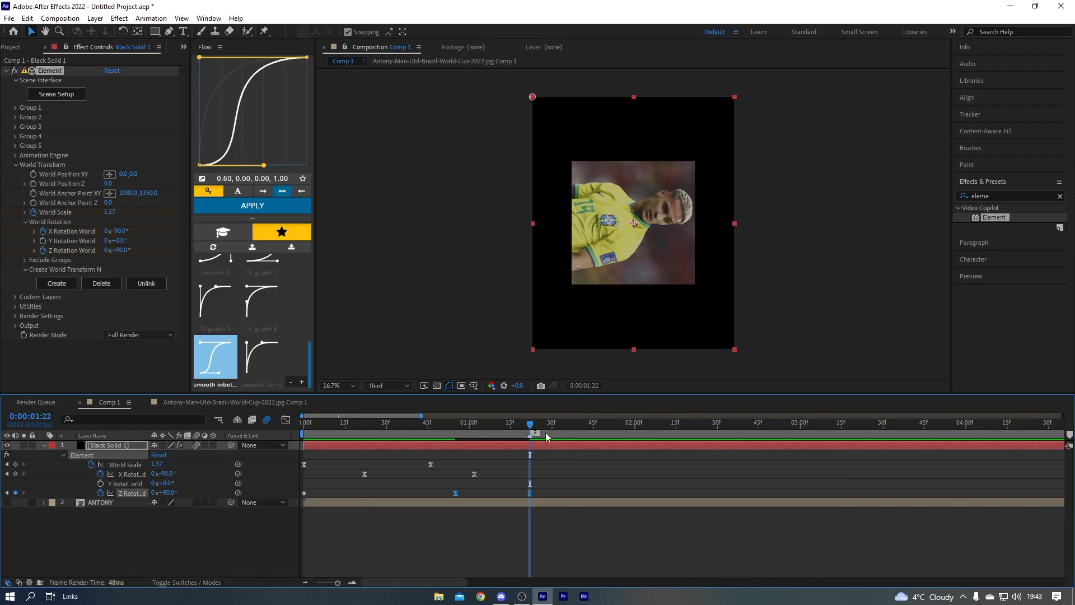
left_click_drag(532, 422, 227, 444)
left_click(241, 206)
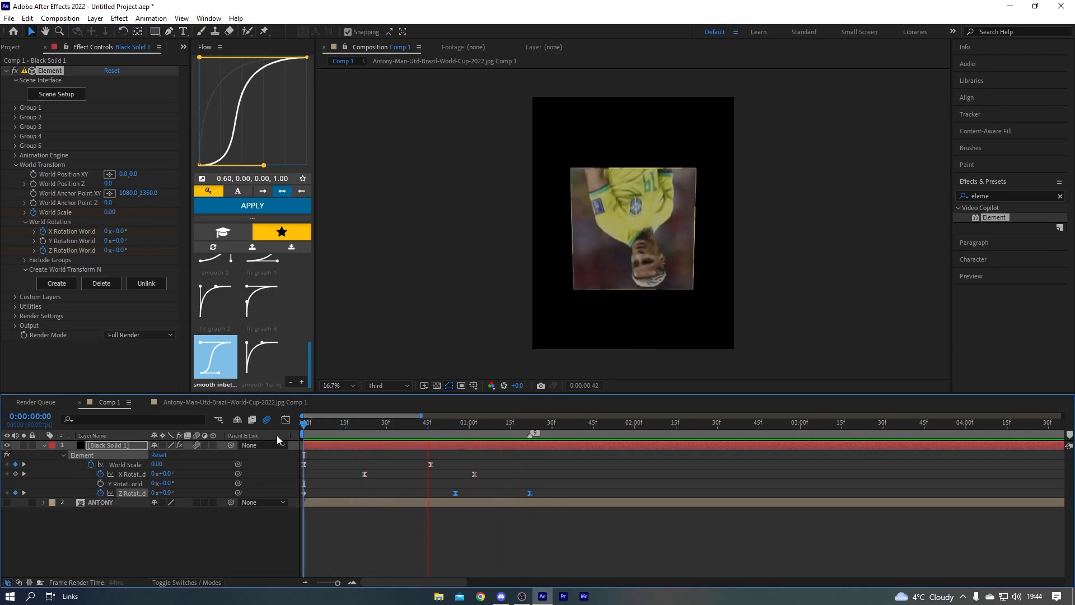
left_click_drag(304, 431, 351, 431)
key("Home")
Search the effects for S_rays and apply the Sapphire S_Rays effect to the Black Solid 1 layer
left_click(1004, 193)
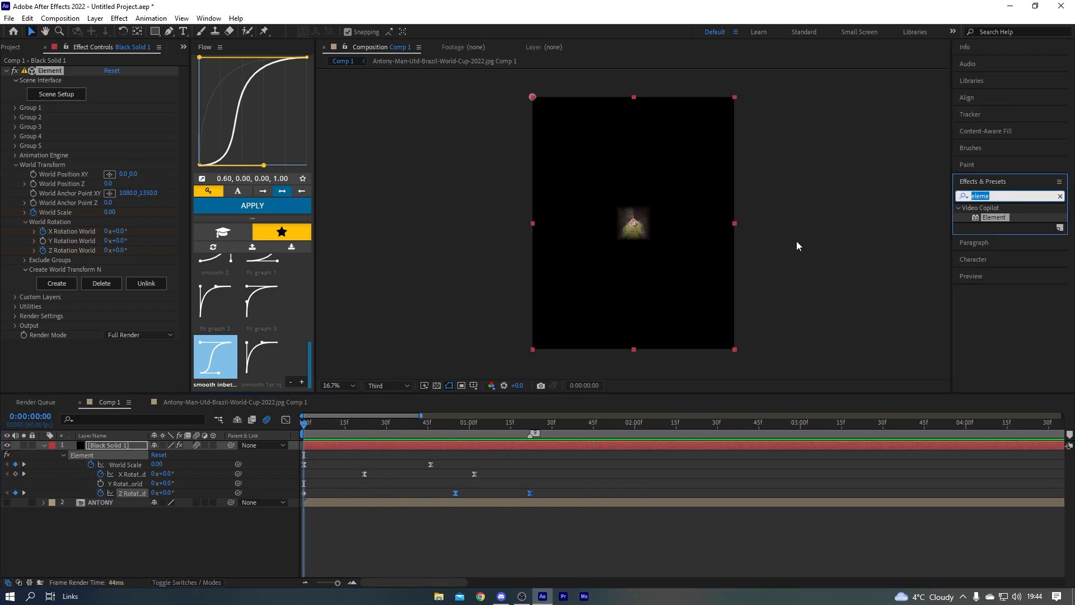
key("BackSpace")
type("S-aa")
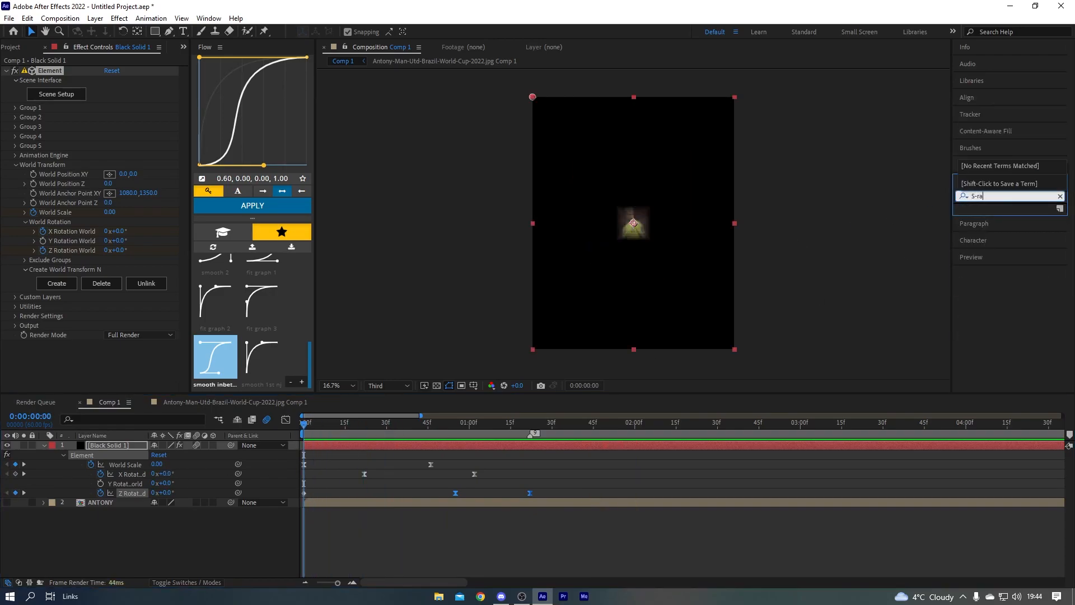
type("ys")
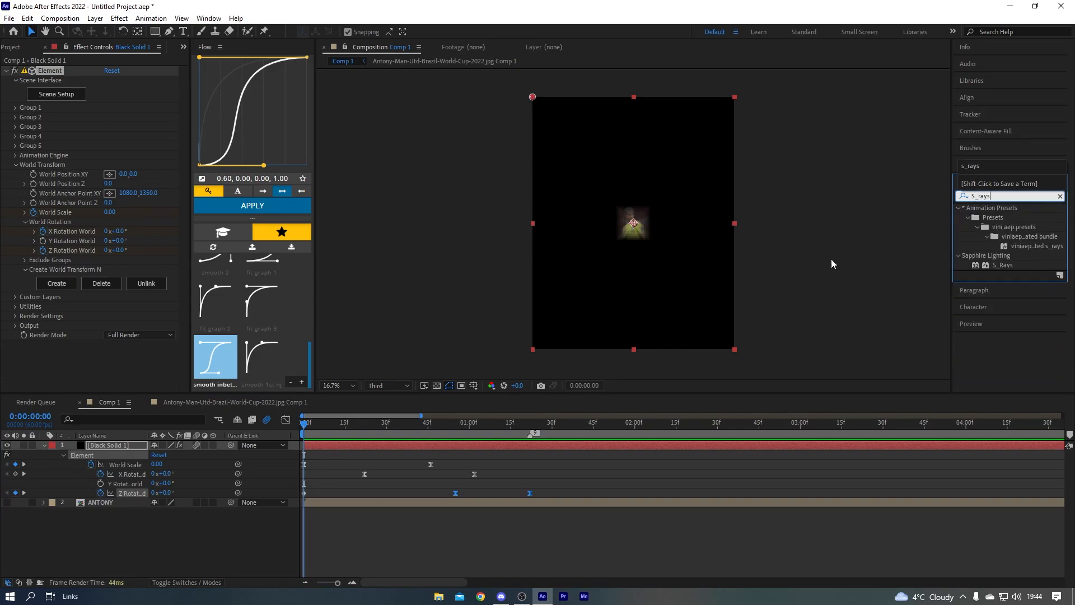
left_click(1002, 266)
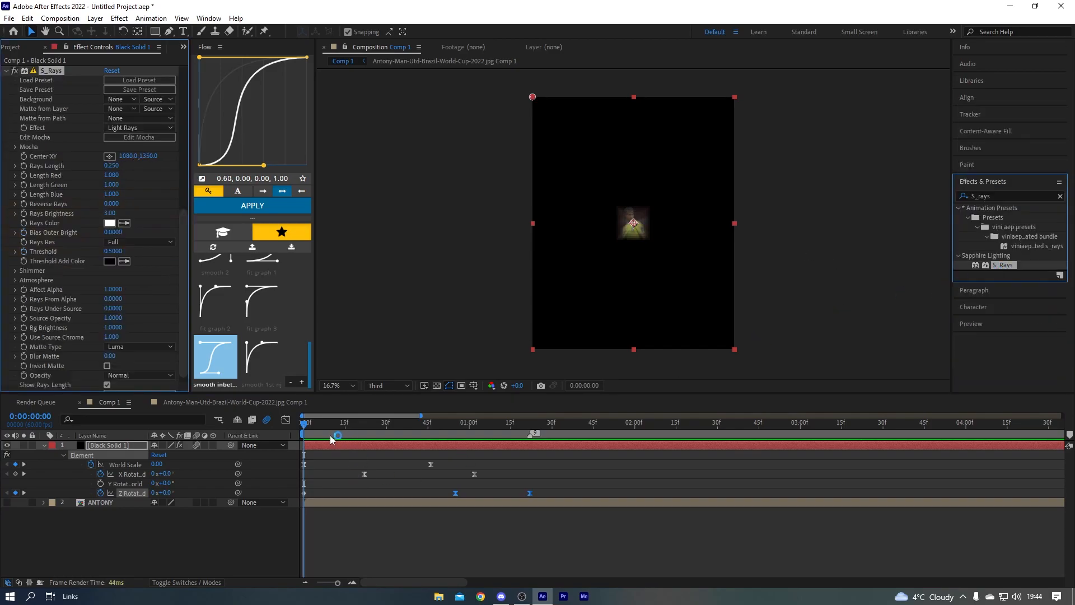
Set the S_Rays Rays Length to 1.000 and preview the rays from the start of the composition
left_click_drag(350, 425, 372, 425)
scroll(96, 344, "down", 1)
scroll(116, 167, "up", 2)
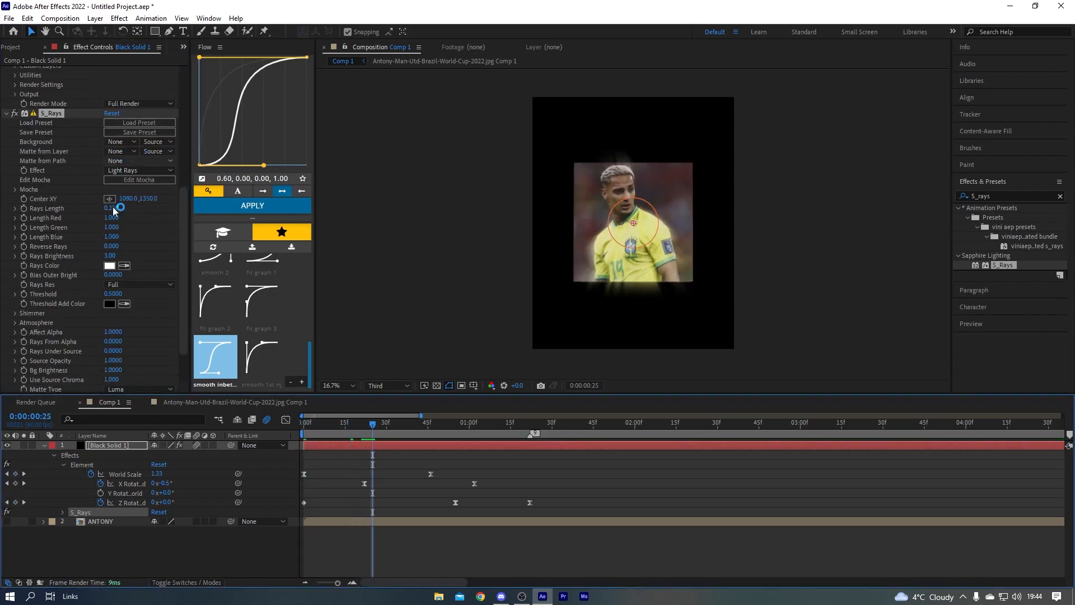
left_click_drag(111, 207, 202, 205)
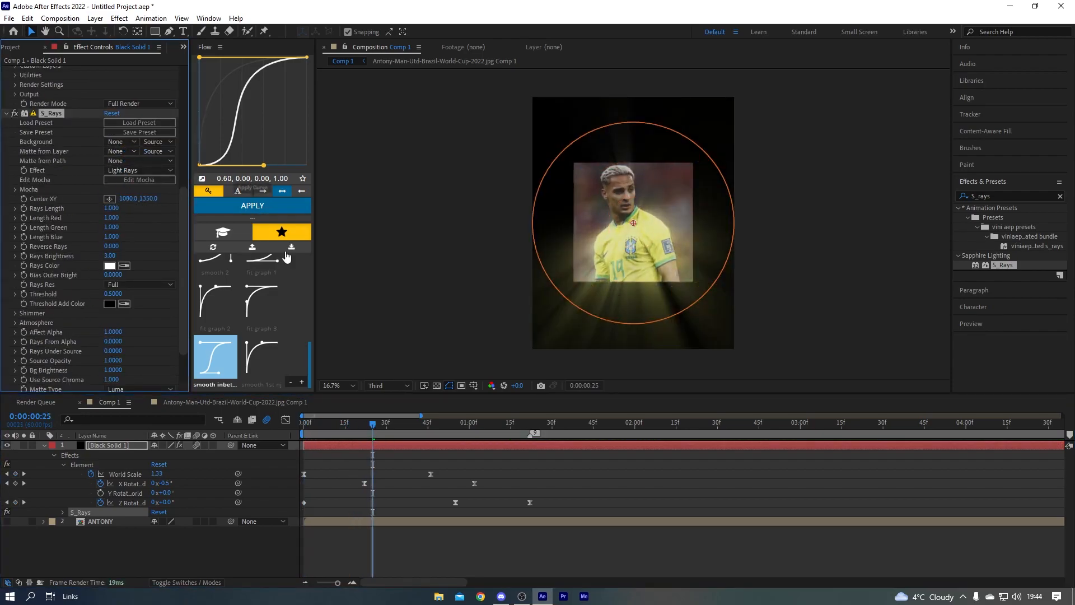
left_click_drag(378, 428, 303, 425)
key("space")
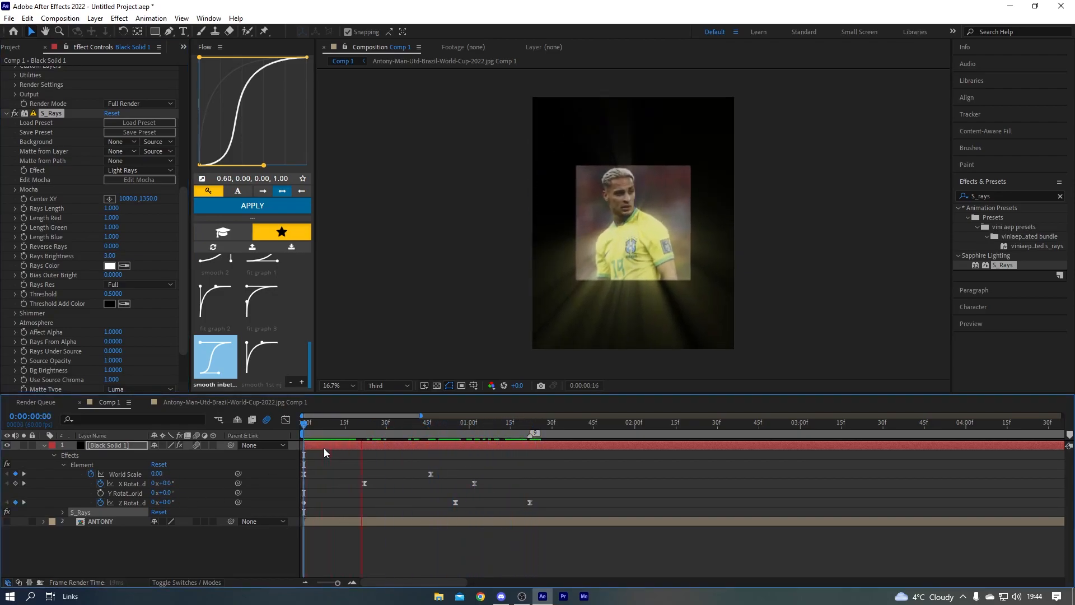
Search the effects for s_glow and apply the Sapphire S_Glow effect to the Black Solid 1 layer
left_click(991, 196)
key("BackSpace")
key("BackSpace")
key("BackSpace")
key("BackSpace")
key("BackSpace")
key("BackSpace")
type("s_glow")
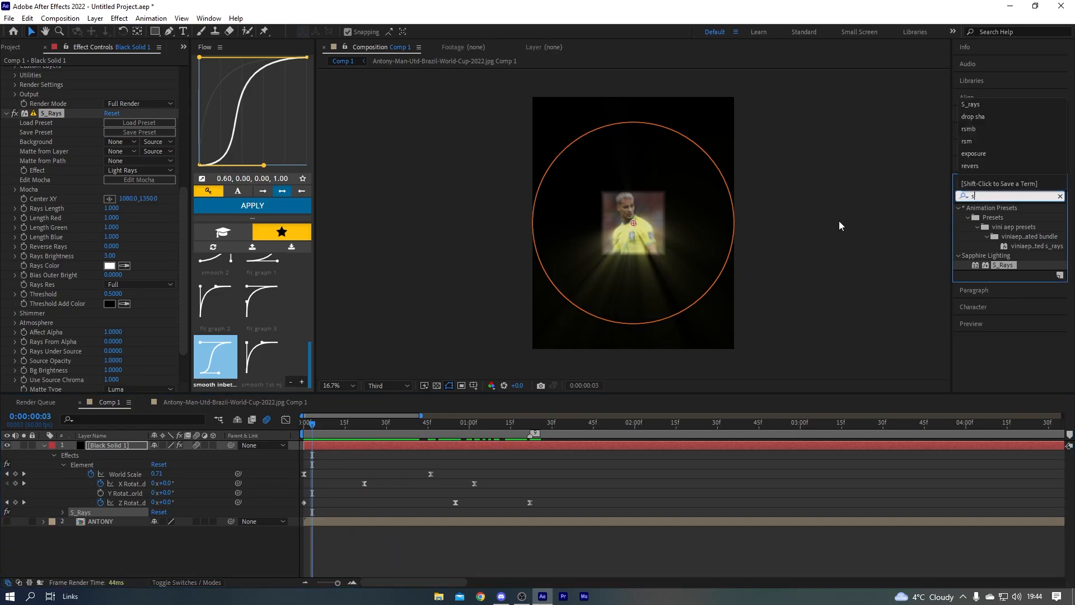
double_click(987, 218)
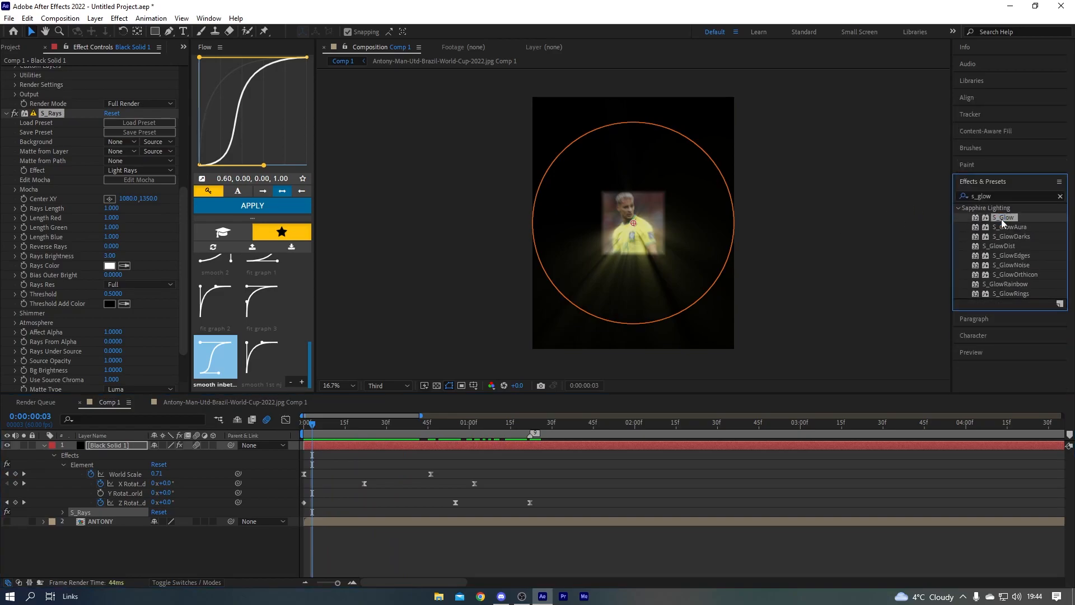
Reorder the effects on Black Solid 1 so that S_Glow sits above S_Rays, directly after Element
mouse_move(314, 424)
left_mouse_down()
mouse_move(470, 424)
mouse_move(328, 424)
left_mouse_up()
key("Home")
scroll(36, 255, "up", 10)
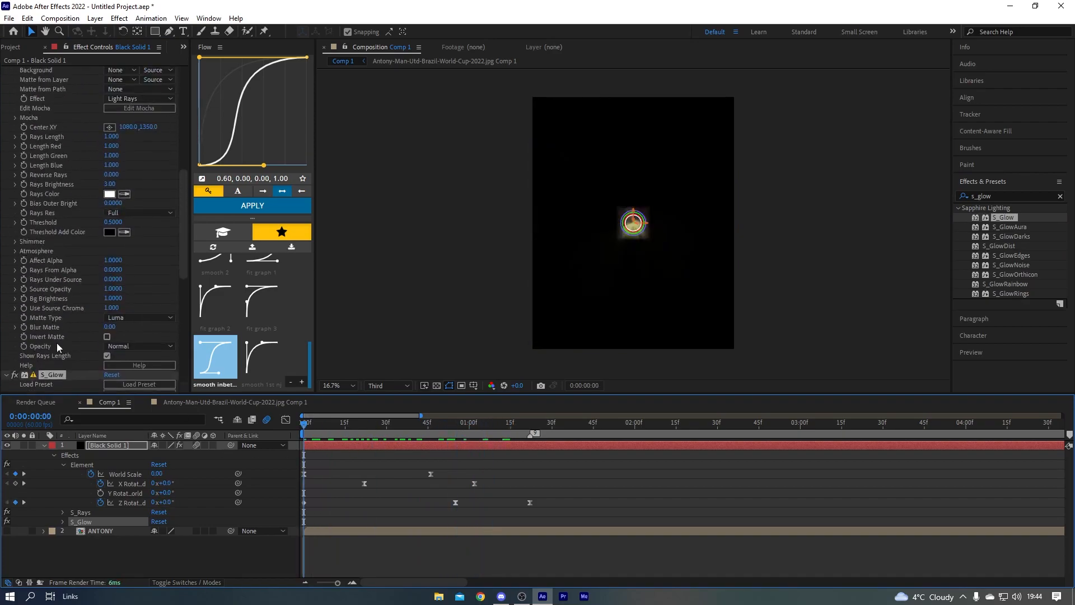
scroll(60, 69, "up", 5)
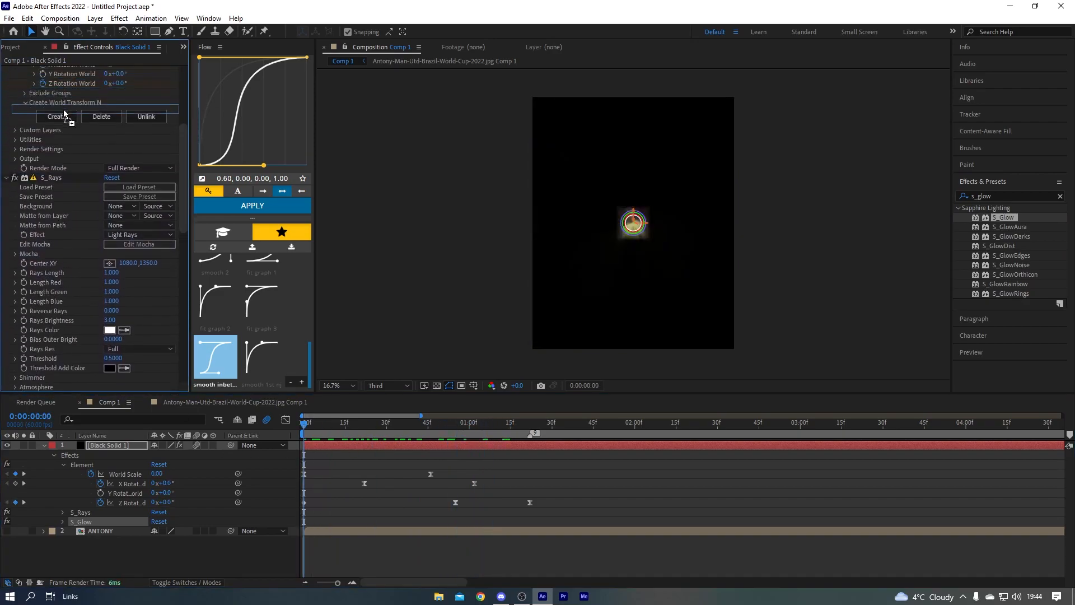
left_click_drag(66, 167, 65, 168)
Preview the cube animation from the start with the reordered glow and rays
left_click_drag(310, 425, 188, 498)
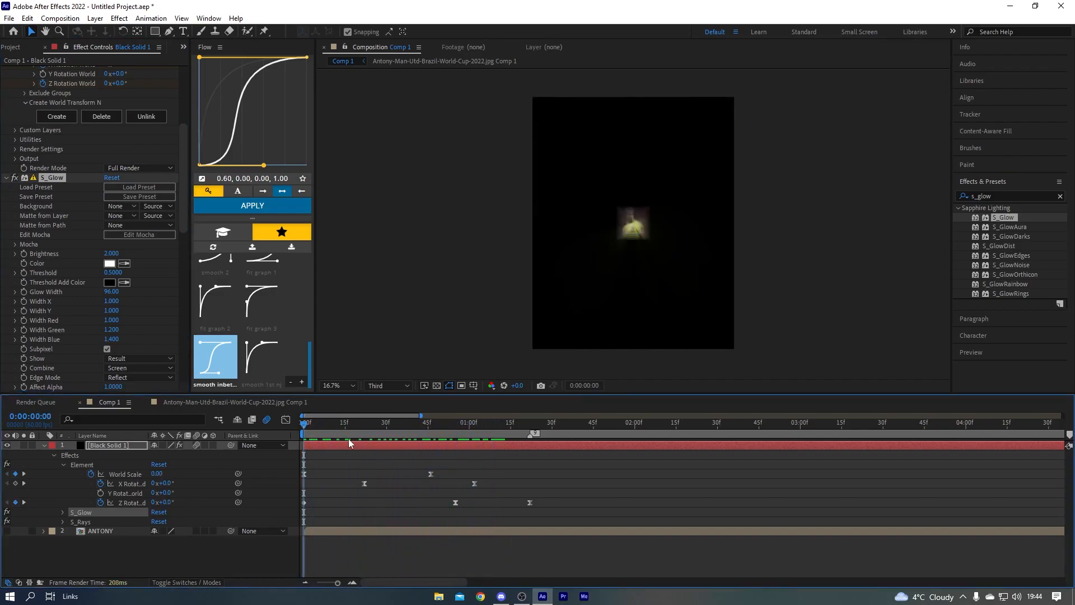
key("space")
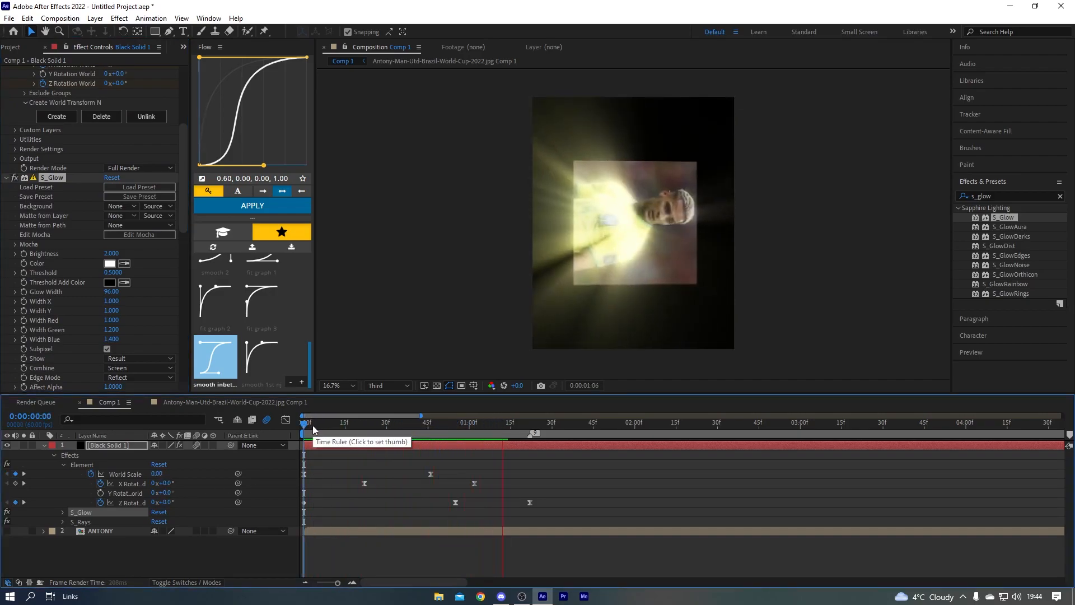
key("space")
key("space")
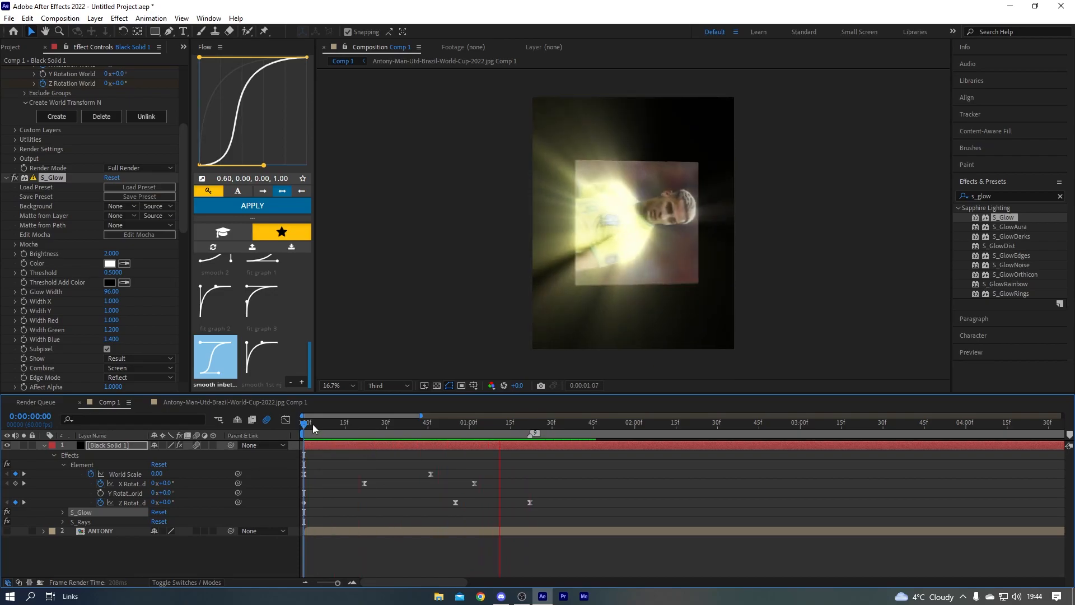
key("space")
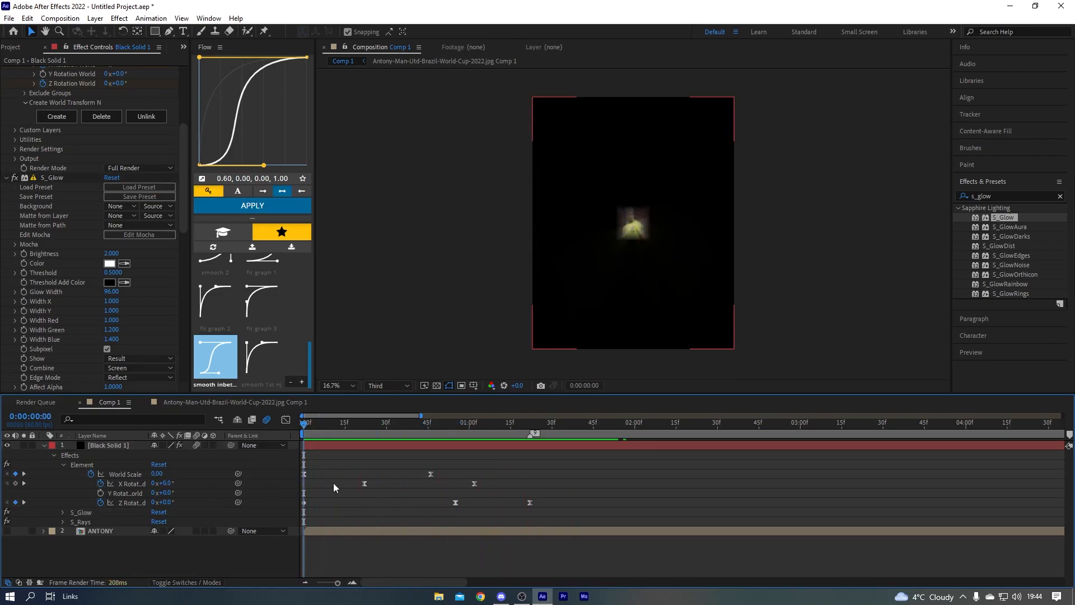
Delete the Black Solid 1 layer and turn on the visibility of the ANTONY layer
left_click(352, 449)
key("Delete")
left_click(352, 444)
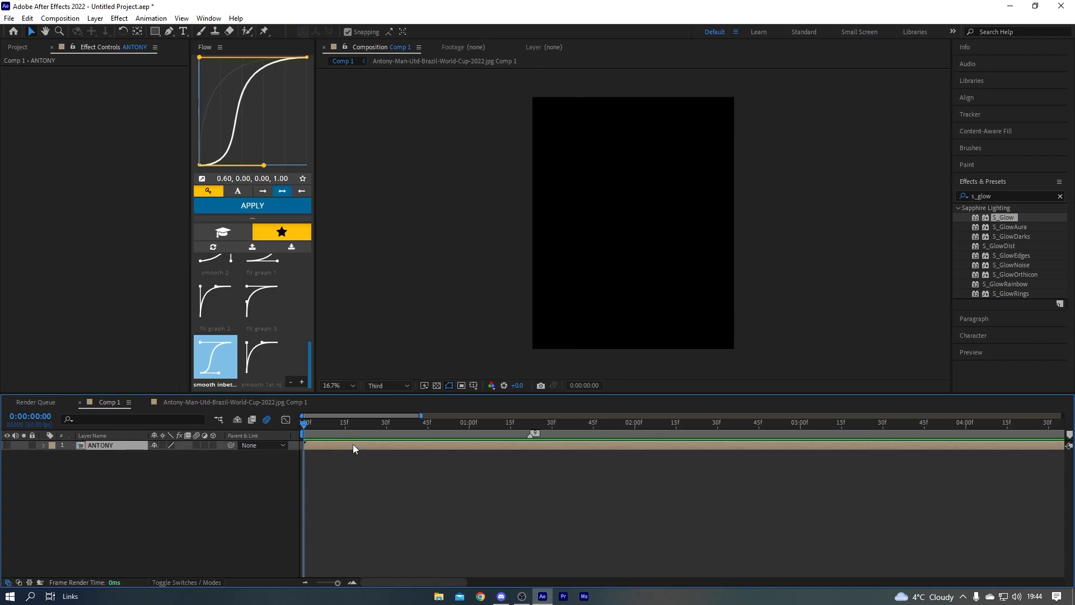
left_click(369, 453)
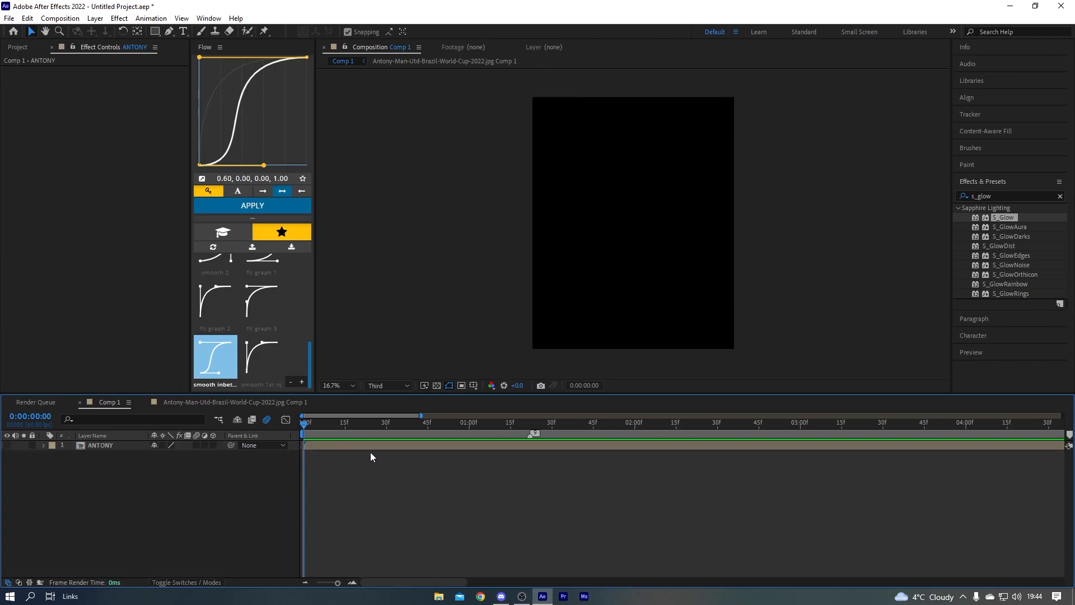
left_click(333, 445)
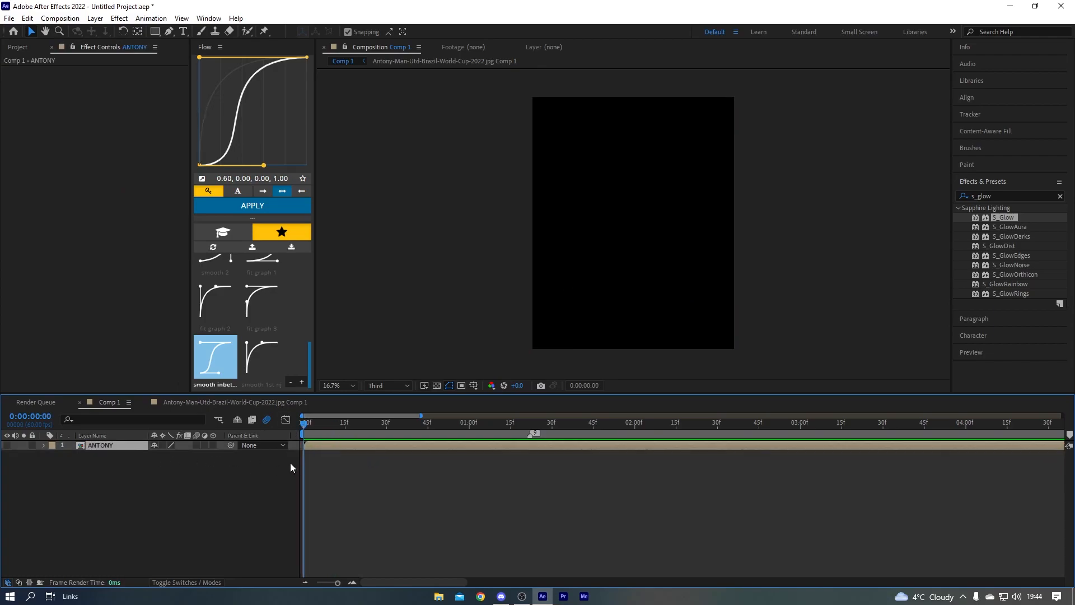
left_click(8, 446)
left_click(314, 471)
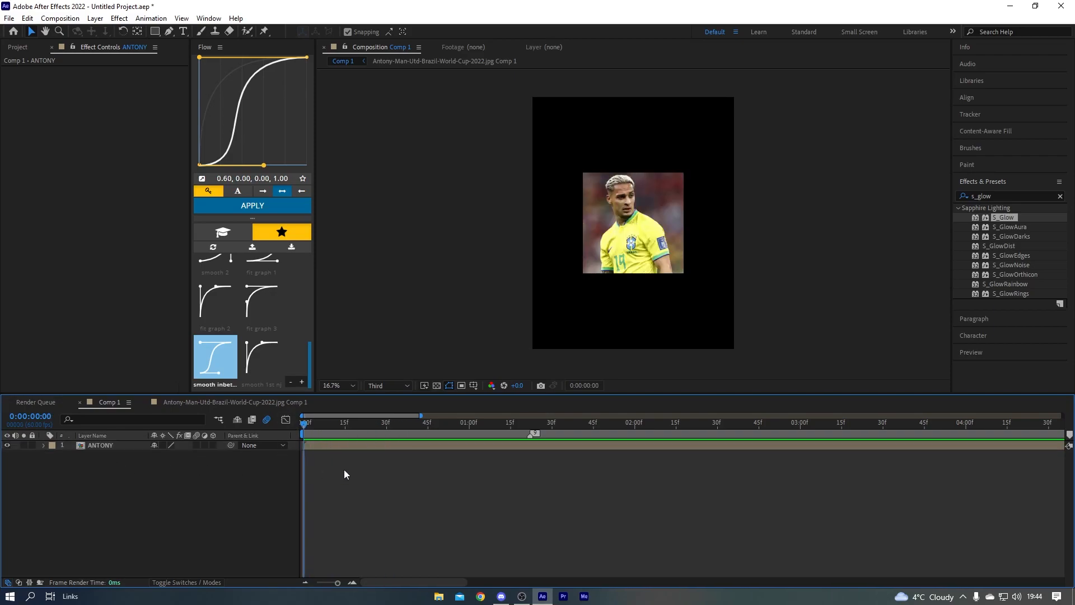
left_click(340, 446)
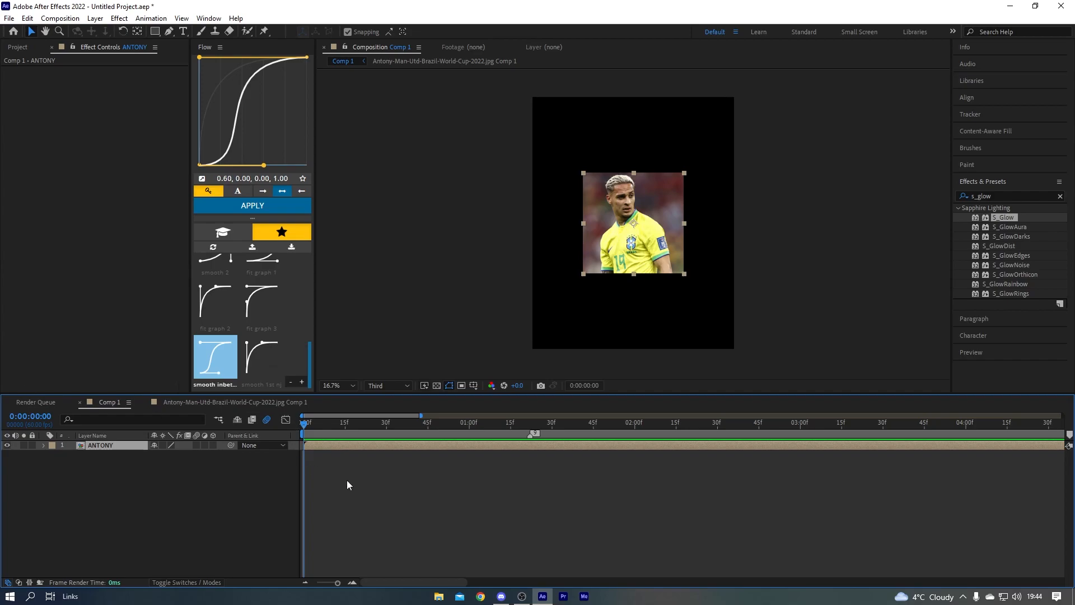
Close the Antony-Man-Utd-Brazil-World-Cup-2022.jpg Comp 1 timeline, leaving Comp 1 open
left_click(145, 402)
left_click(367, 477)
left_click(352, 446)
left_click(425, 469)
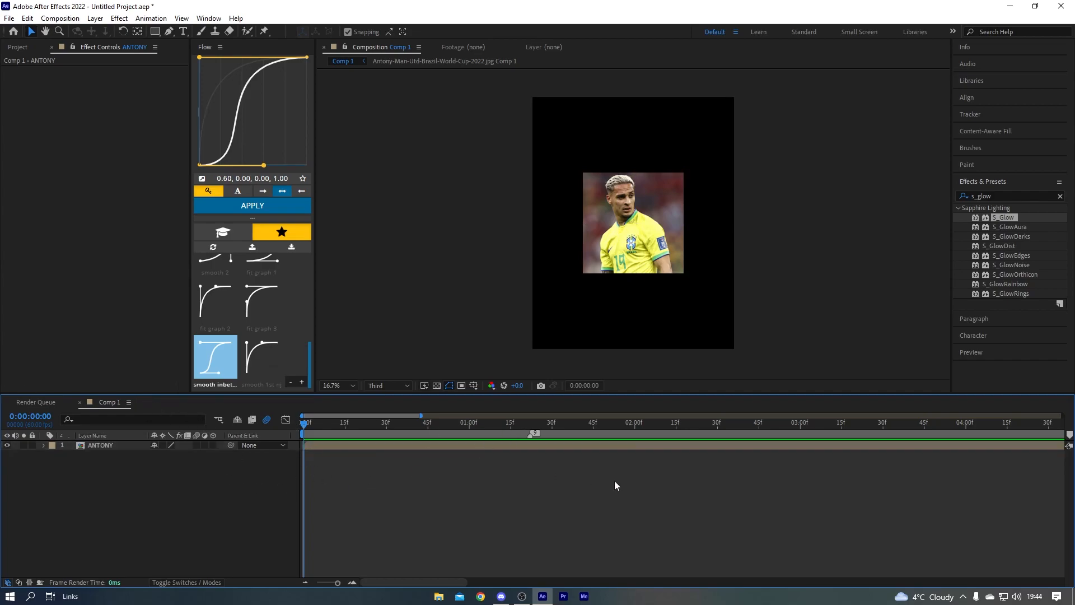
left_click(332, 443)
left_click(362, 485)
Duplicate the ANTONY layer five times to get six copies for the cube faces
left_click(358, 445)
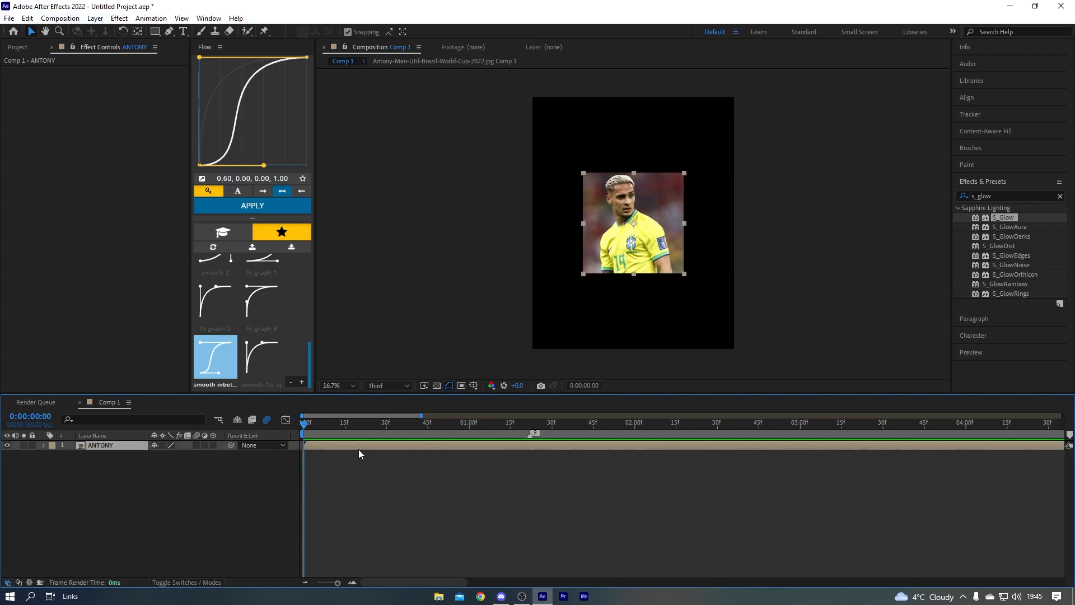
key("ctrl+d")
key("ctrl+d")
key("ctrl+d")
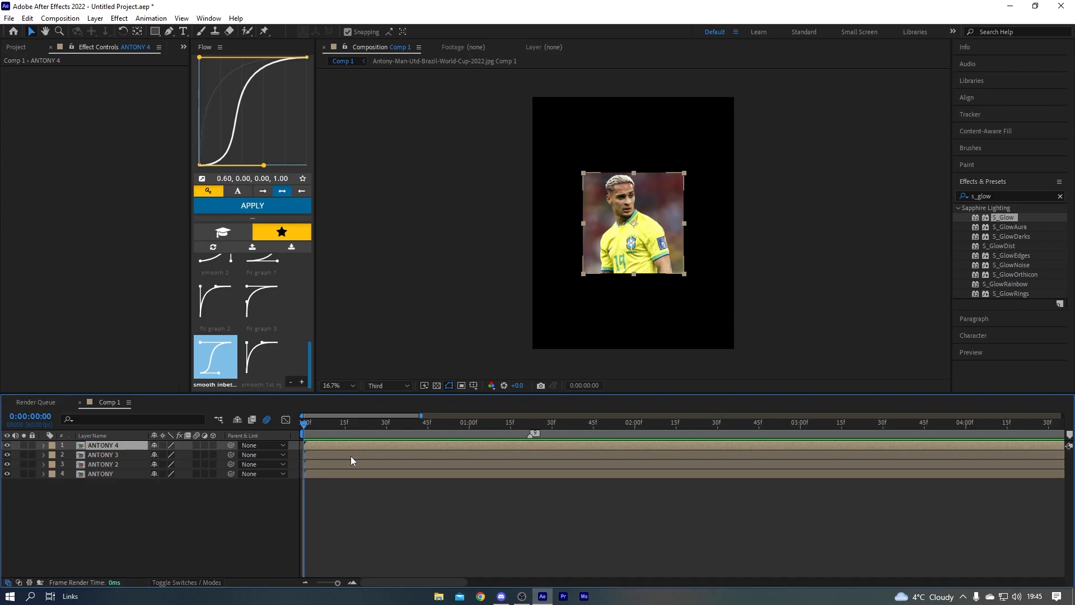
key("ctrl+d")
key("ctrl+d")
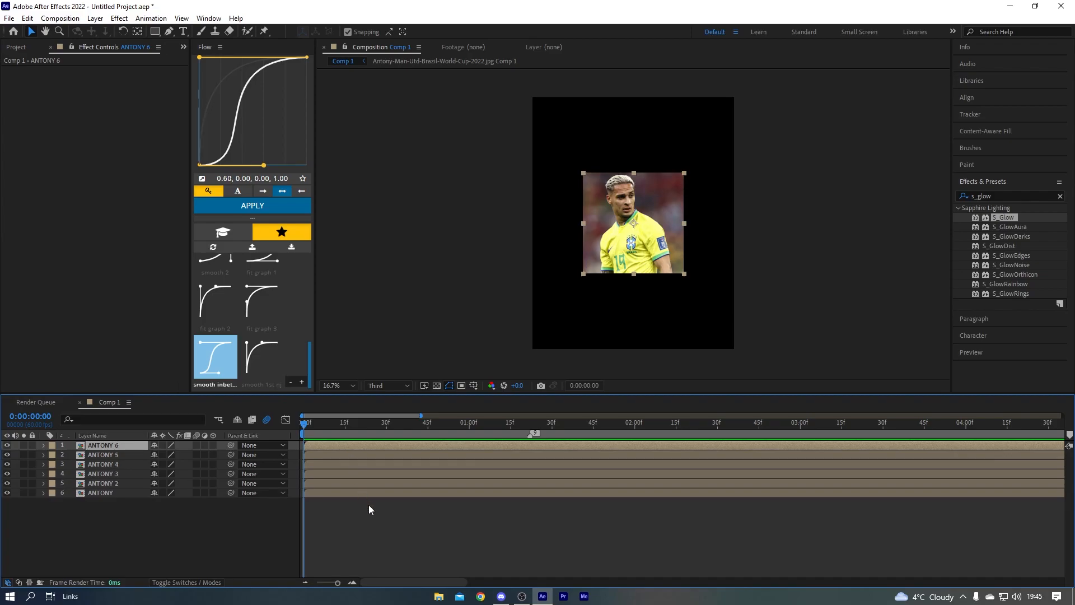
Make all six ANTONY layers 3D and set the Z anchor point of ANTONY, ANTONY 2 and ANTONY 3 to -540
left_click(368, 505)
left_click_drag(305, 427, 372, 424)
key("Home")
left_click(296, 493)
left_click(312, 475, "shift")
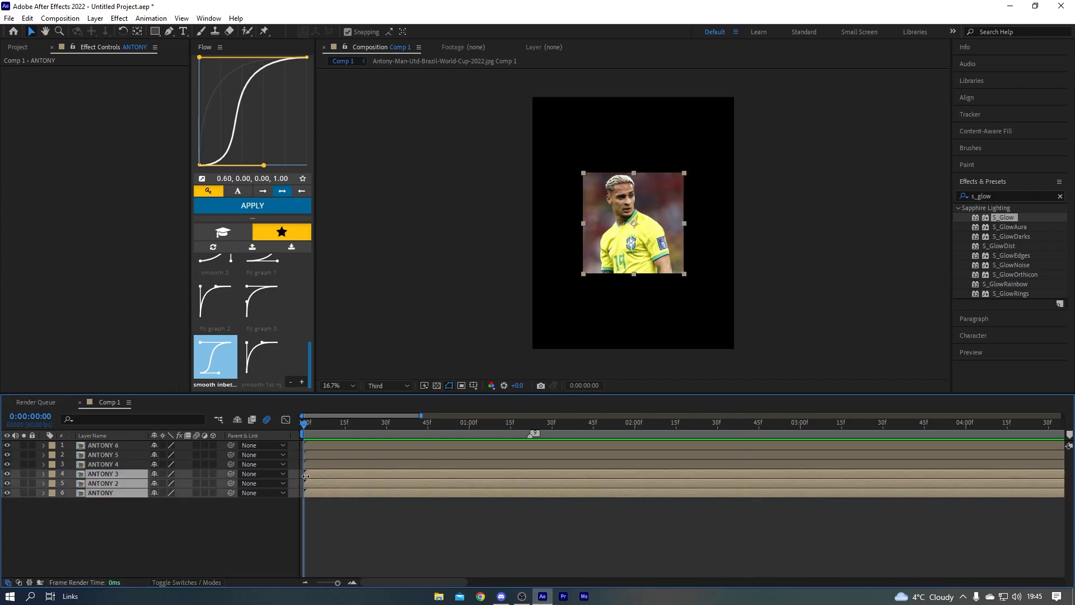
key("a")
left_click_drag(213, 446, 213, 512)
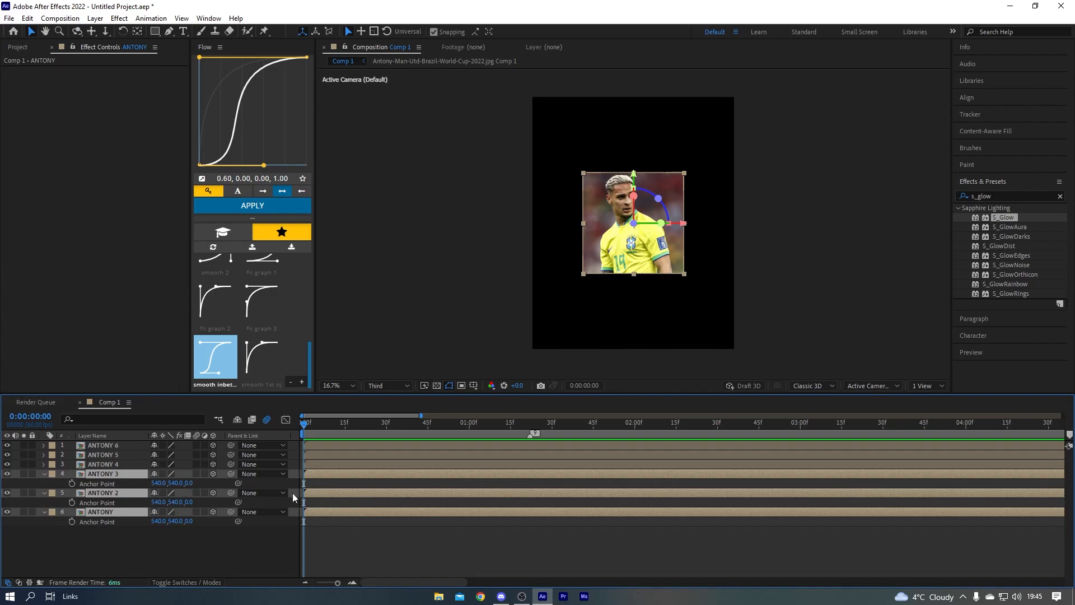
left_click(190, 483)
Set the Z anchor point of ANTONY 4, ANTONY 5 and ANTONY 6 to 540
left_click(330, 464)
left_click(331, 442, "shift")
key("a")
left_click(189, 454)
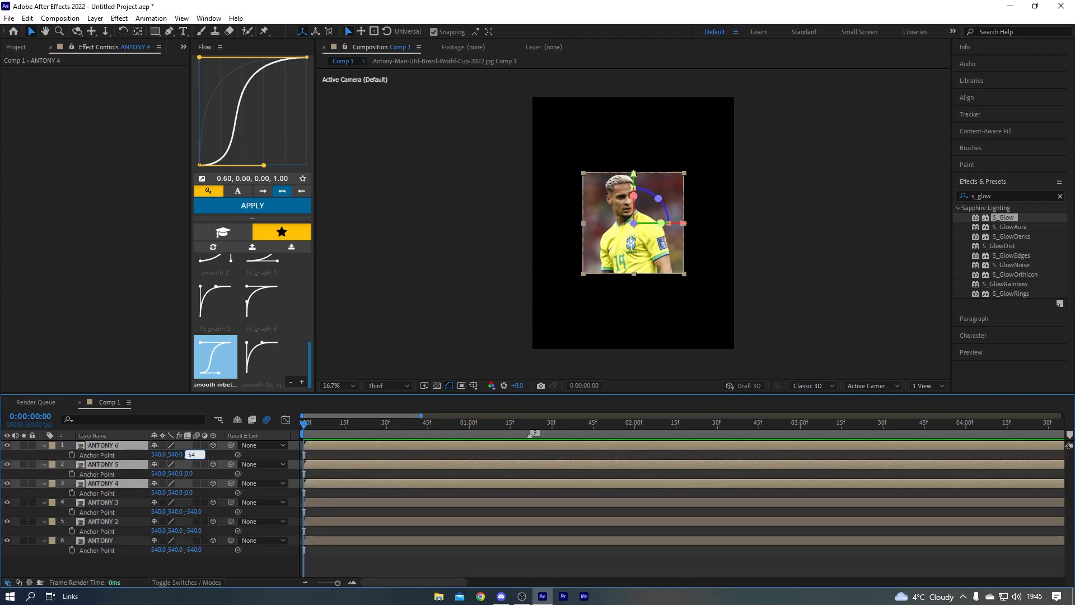
left_click(319, 453)
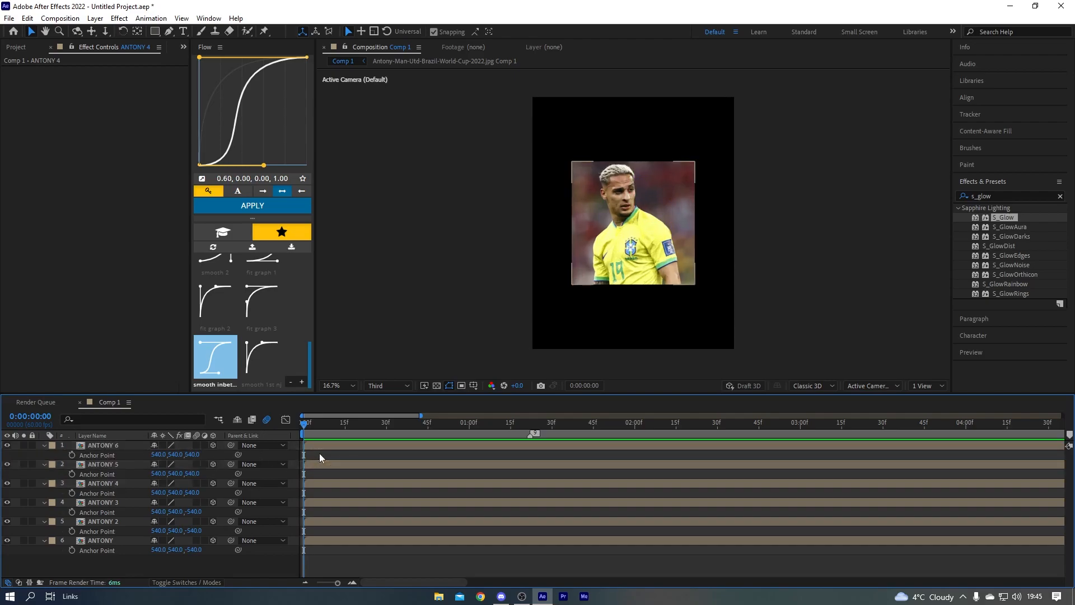
Collapse the layers' anchor point properties and switch the composition viewer to Custom View 1
key("a")
left_click(373, 483)
left_click(357, 476)
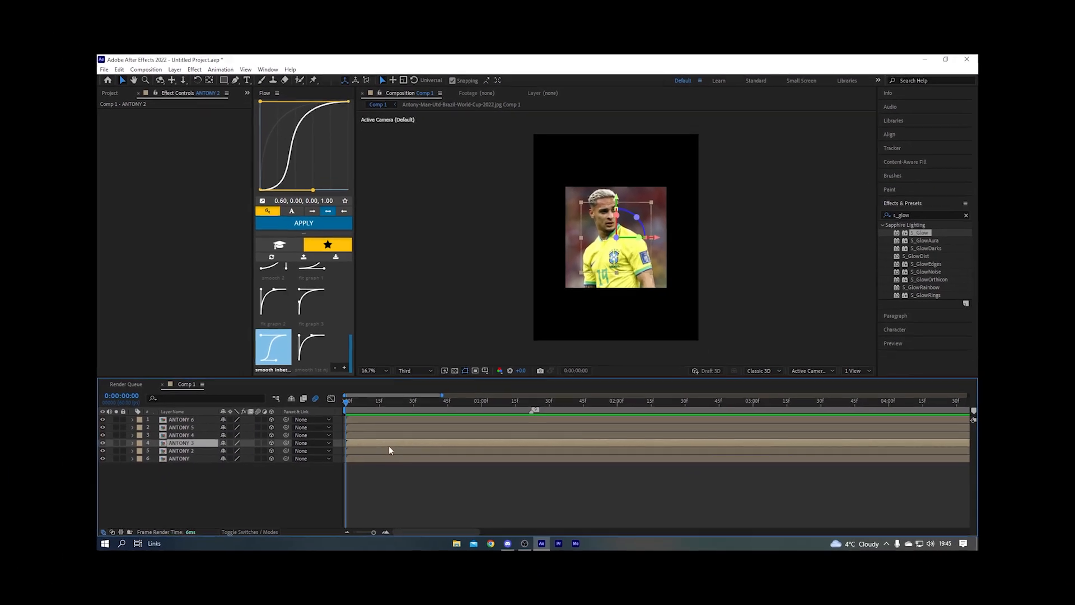
left_click(380, 427)
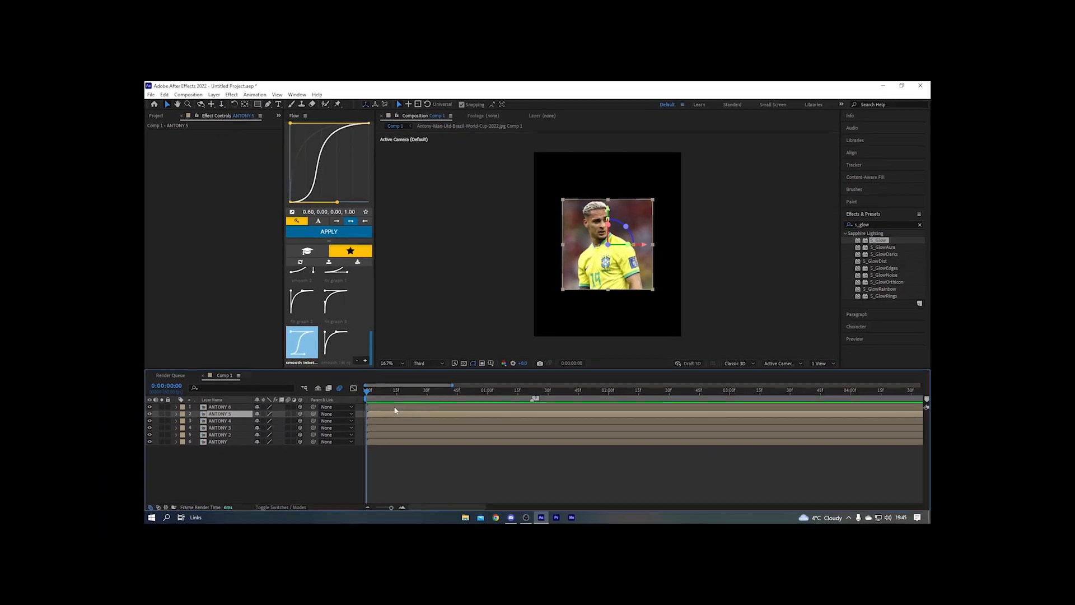
left_click(384, 419)
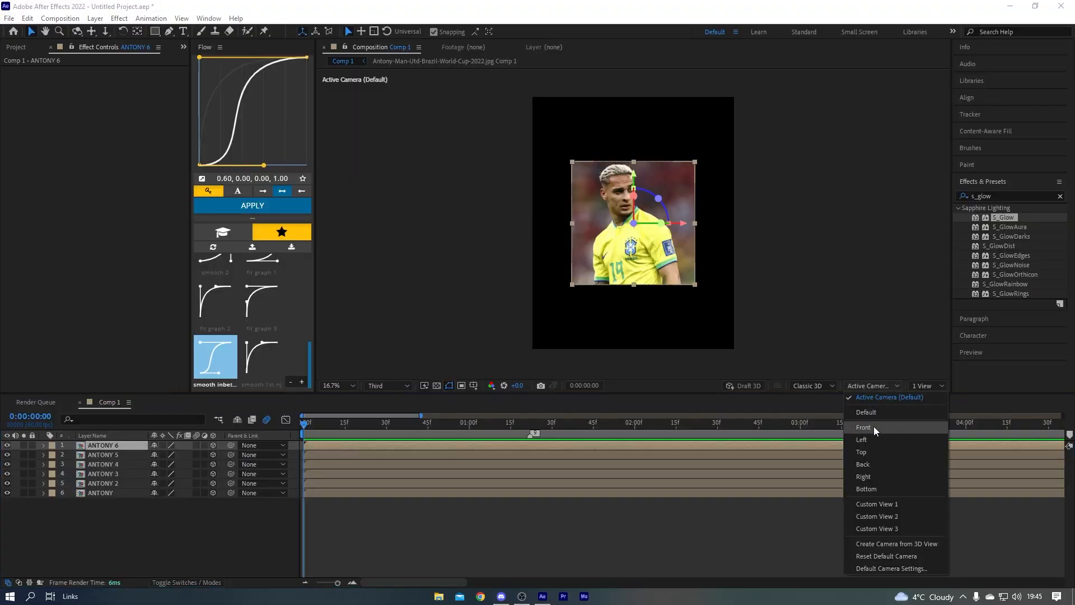
left_click(882, 504)
Set the Y Rotation of the ANTONY 5 layer to 90°
left_click(326, 448)
left_click(322, 455)
key("r")
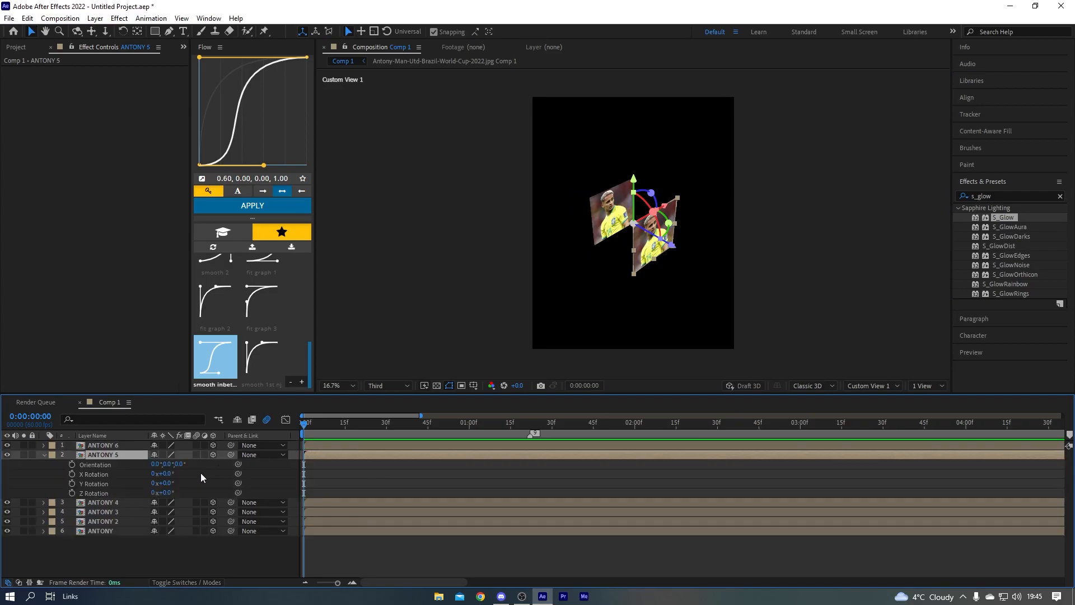
left_click(164, 483)
type("90")
key("Return")
Set the X Rotation of the ANTONY 4 layer to 90° and collapse the open layer properties
left_click(332, 503)
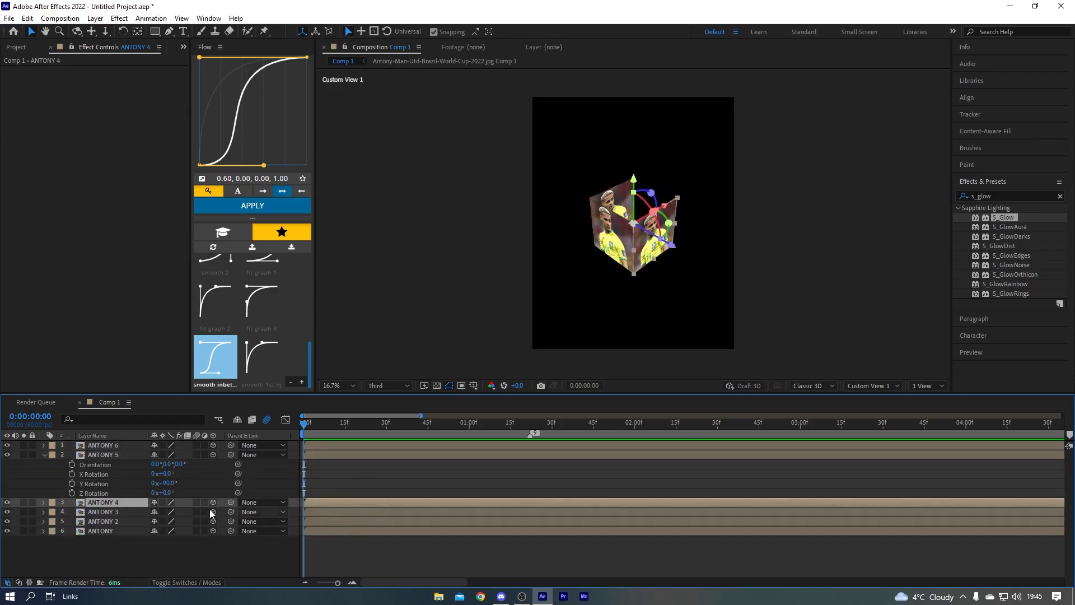
key("r")
left_click(165, 521)
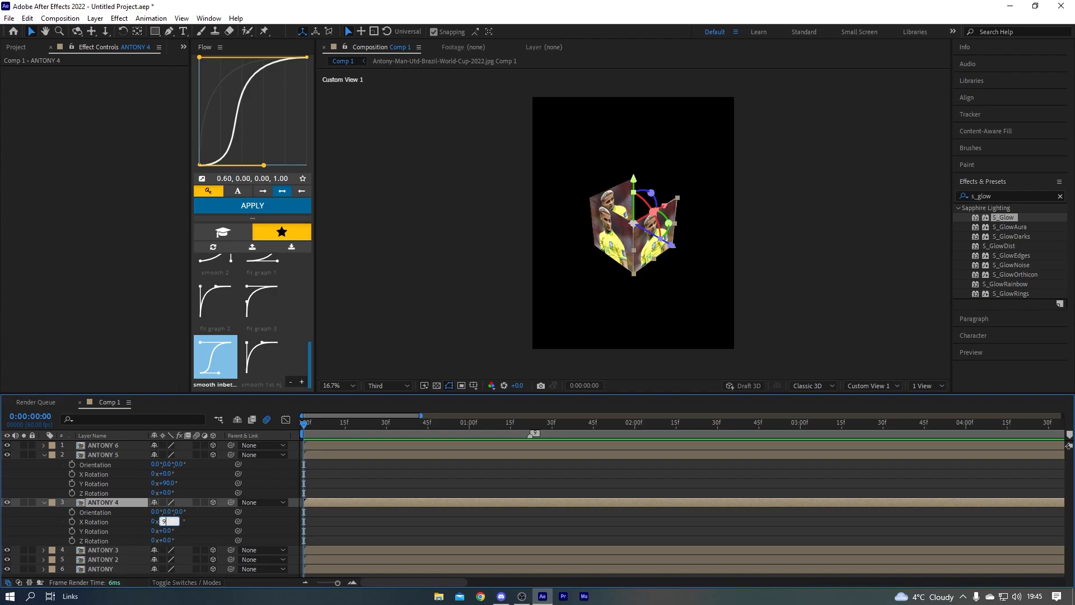
key("Return")
left_click(422, 485)
key("u")
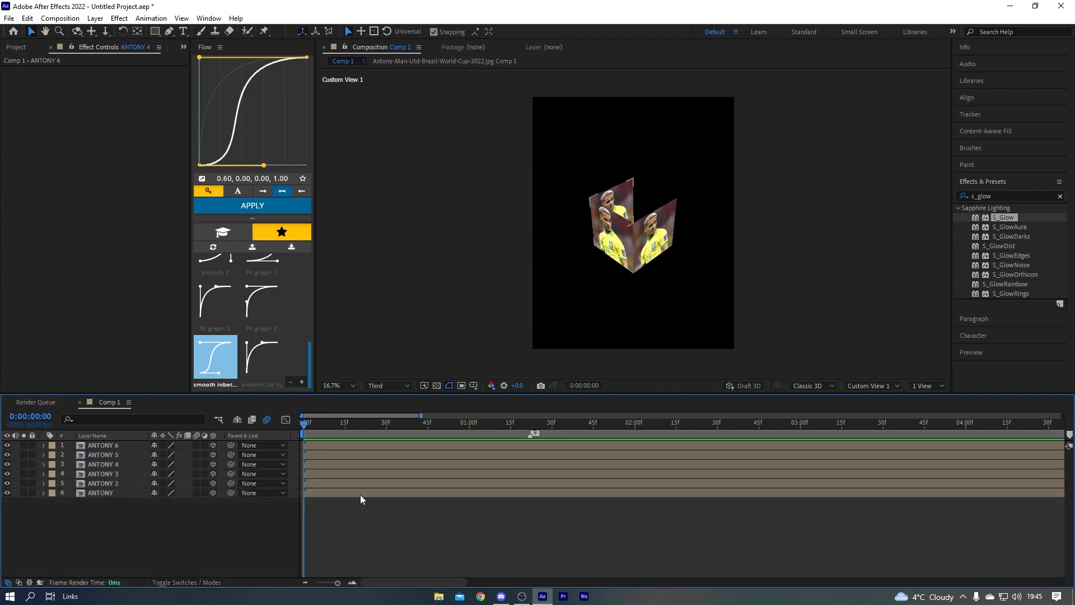
Set the X Rotation of the ANTONY 2 layer to 90°
left_click(359, 485)
key("r")
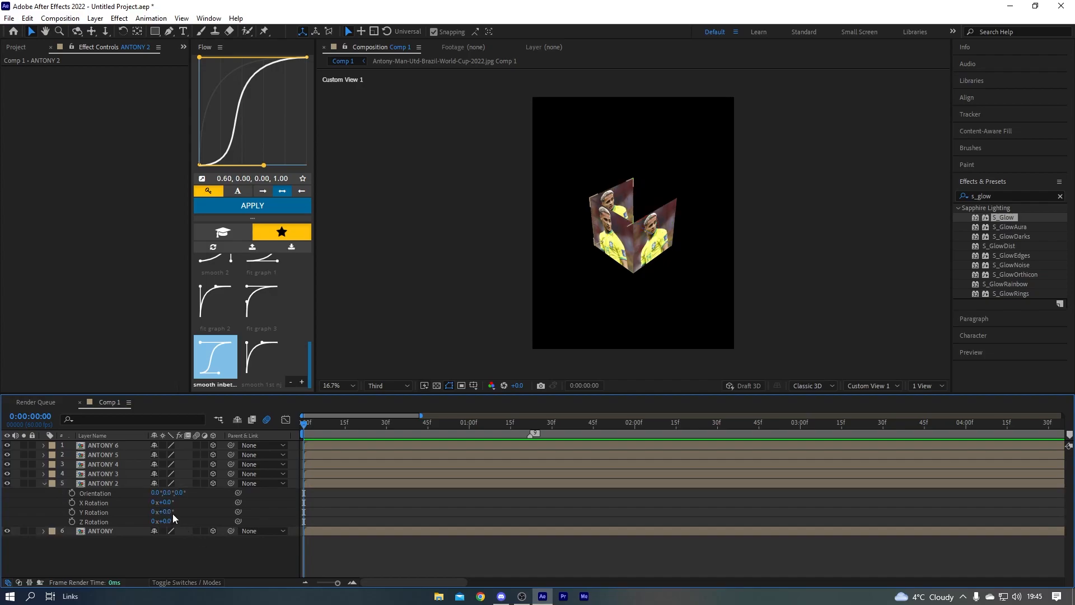
left_click(165, 502)
type("90")
key("Return")
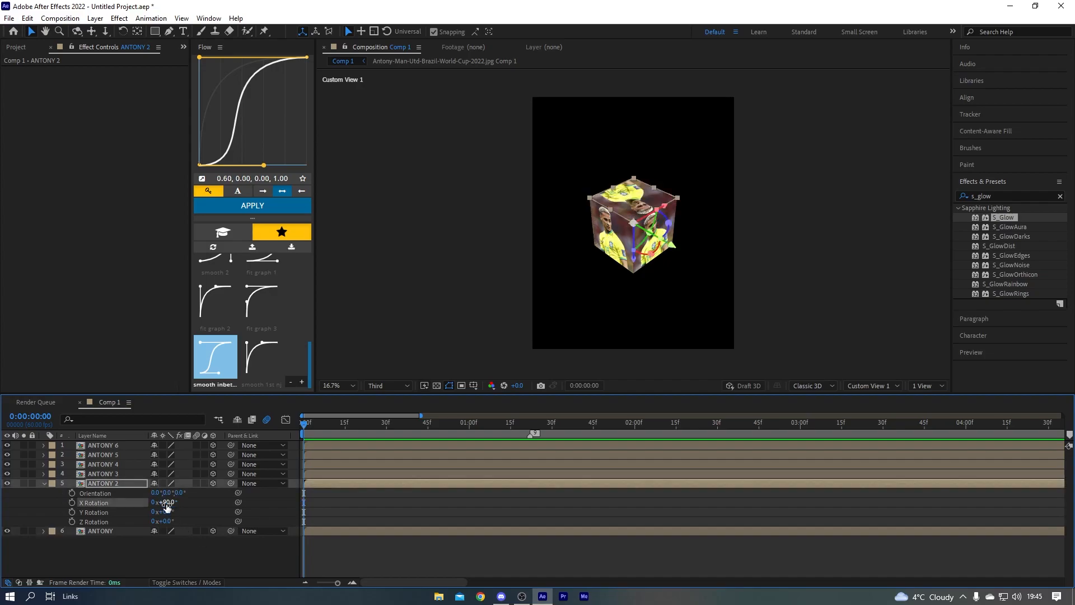
Set the Y Rotation of the ANTONY layer to 90° and collapse the open layer properties
left_click(335, 533)
key("r")
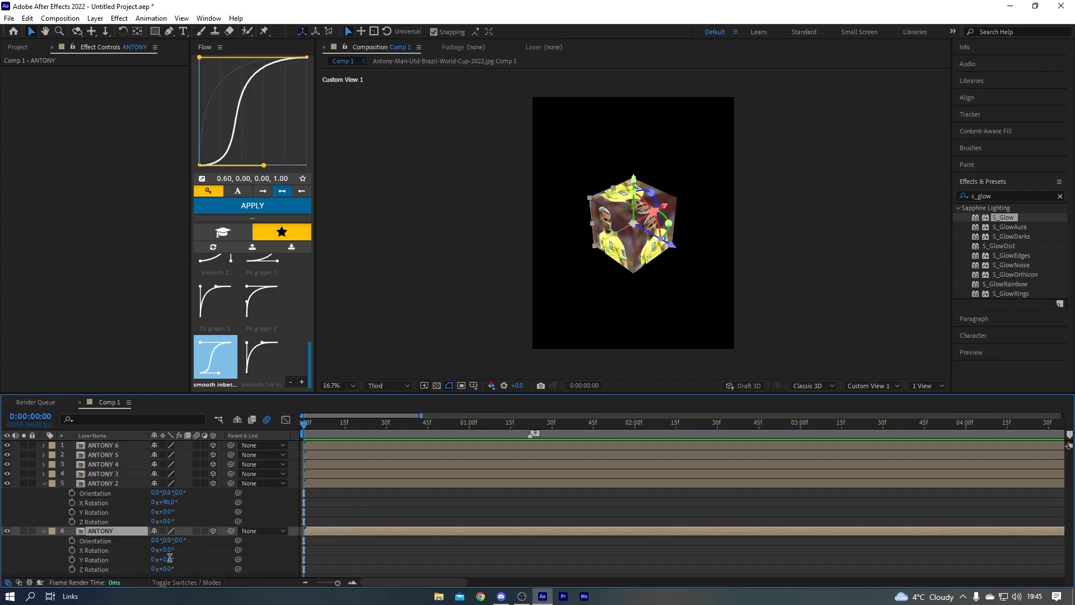
left_click(170, 561)
type("90")
key("Return")
left_click(340, 570)
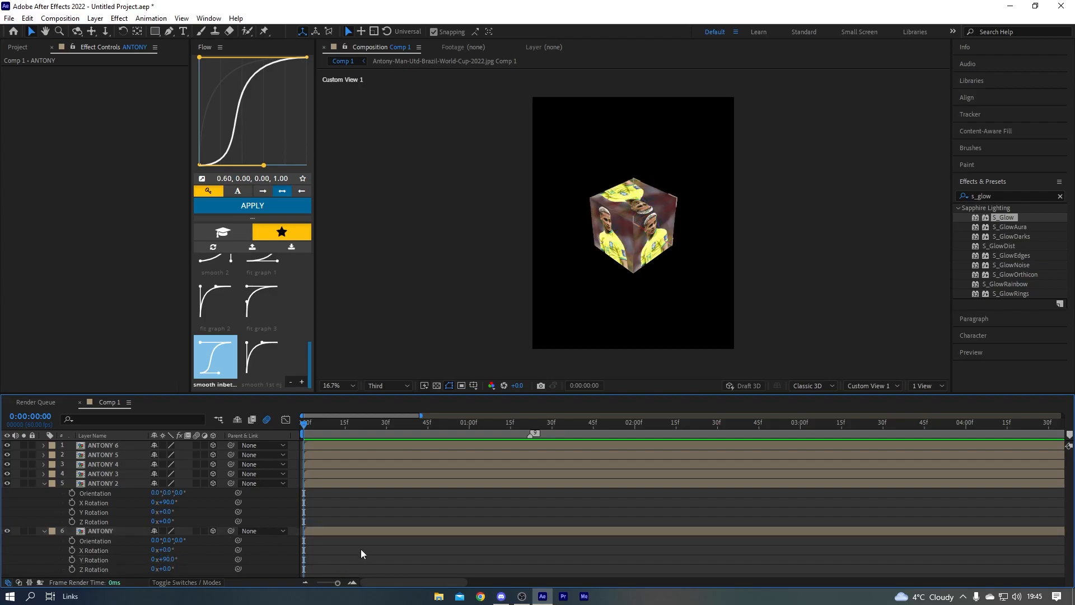
key("u")
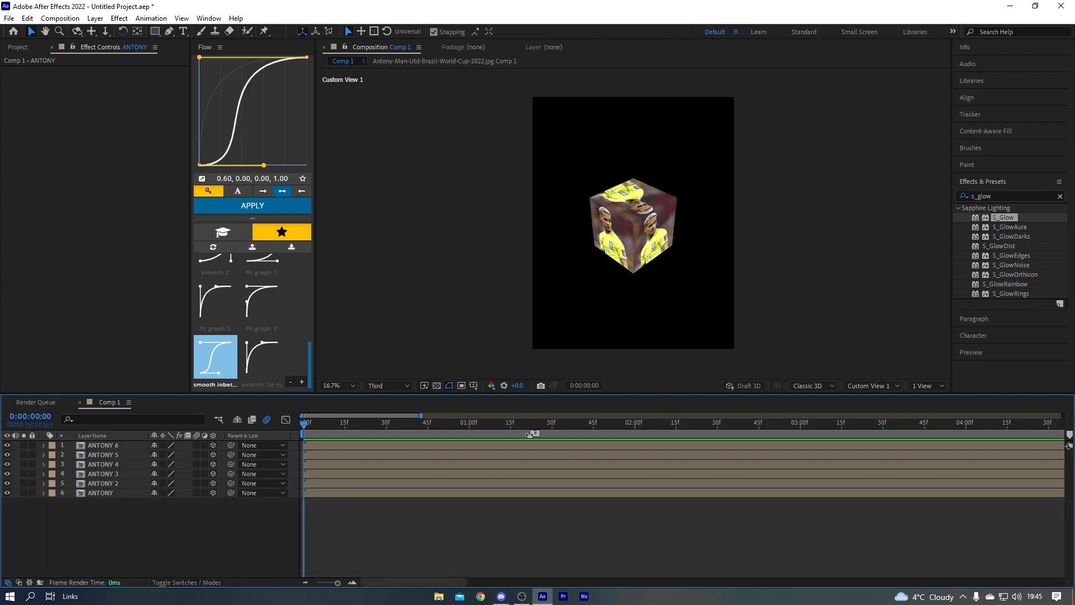
left_click(308, 446)
key("r")
left_click_drag(165, 465, 766, 426)
key("ctrl+z")
Return the composition viewer to Active Camera (Default) and collapse ANTONY 6's rotation properties
left_click(891, 385)
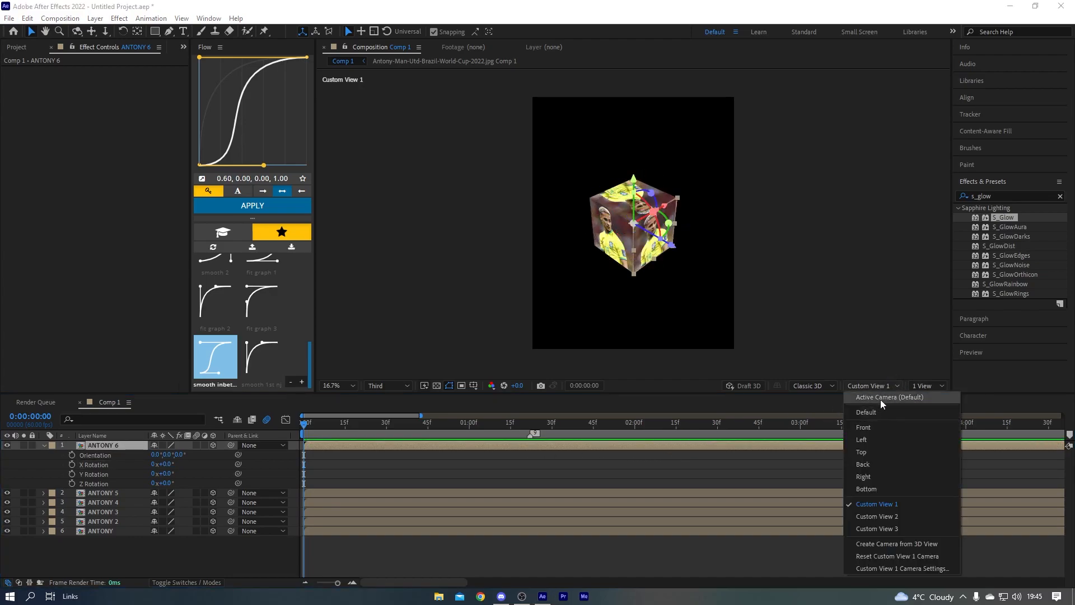
left_click(880, 397)
left_click(438, 443)
key("r")
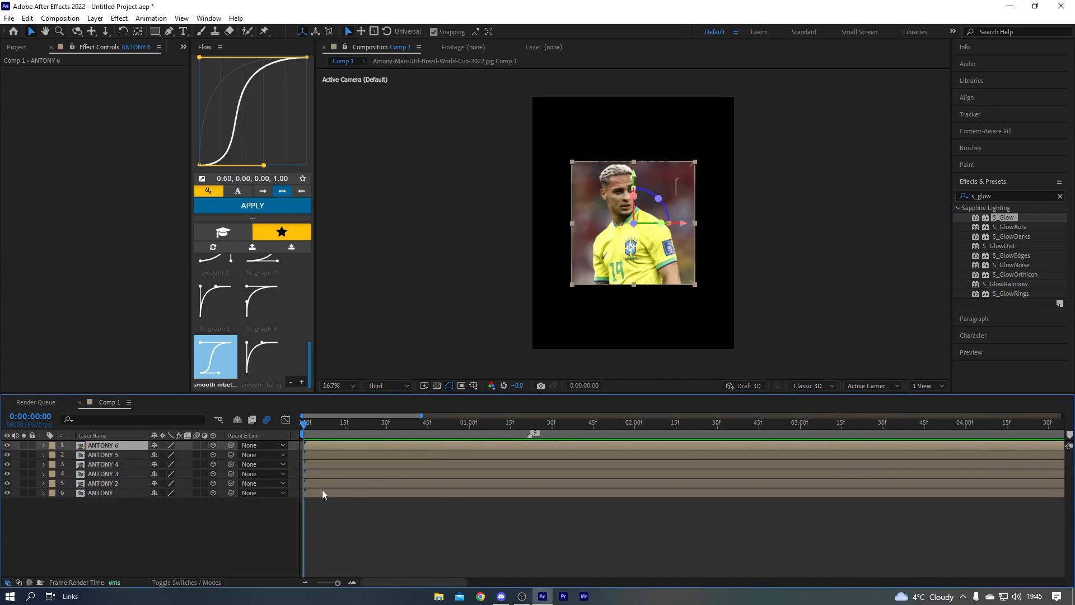
Add a 3D null object at the top of the layer stack and enable motion blur on all layers
left_click(318, 493)
left_click(95, 18)
mouse_move(103, 31)
left_click(305, 80)
left_click_drag(95, 492, 115, 443)
left_click(213, 444)
left_click_drag(197, 445, 197, 502)
Parent all six ANTONY layers to Null 1
left_click(354, 502)
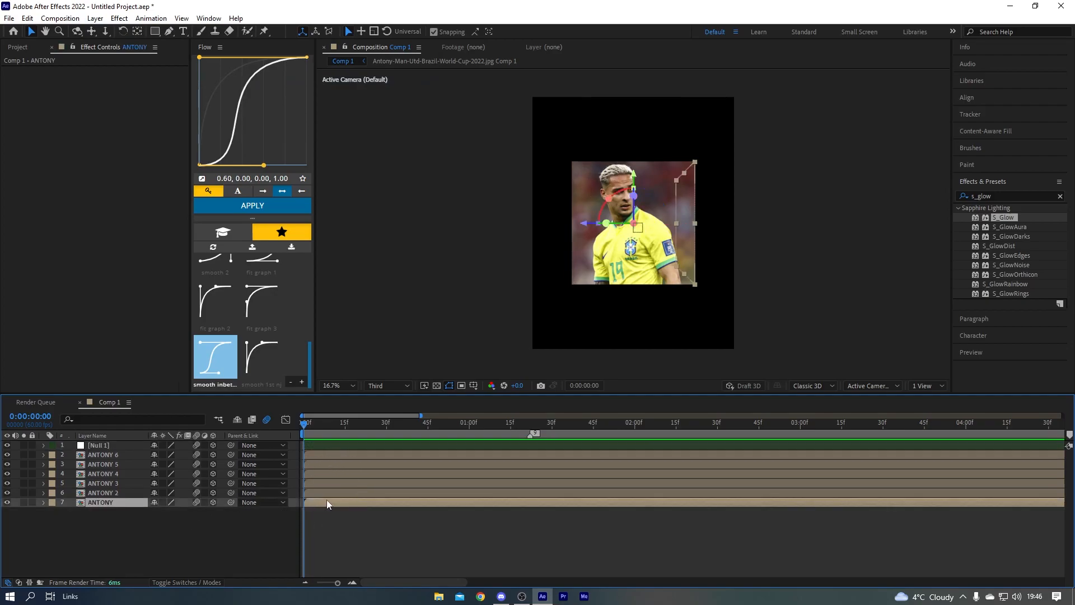
left_click(329, 455, "shift")
left_click_drag(158, 455, 96, 445)
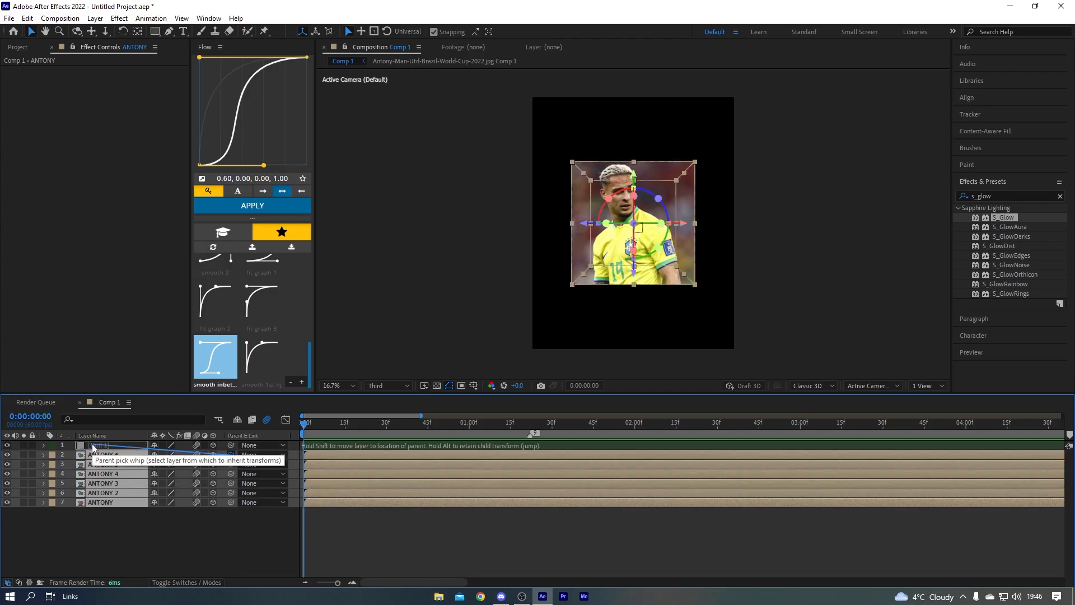
left_click(407, 522)
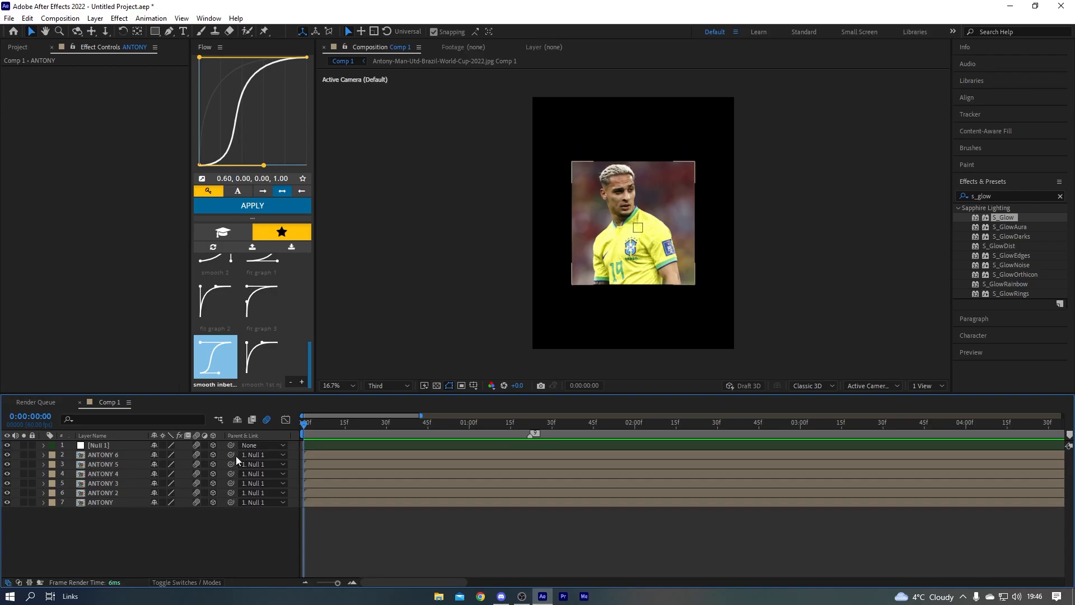
Add a Scale keyframe of 0% to Null 1 at the start of the composition
left_click(321, 448)
left_click(398, 533)
left_click(347, 446)
key("r")
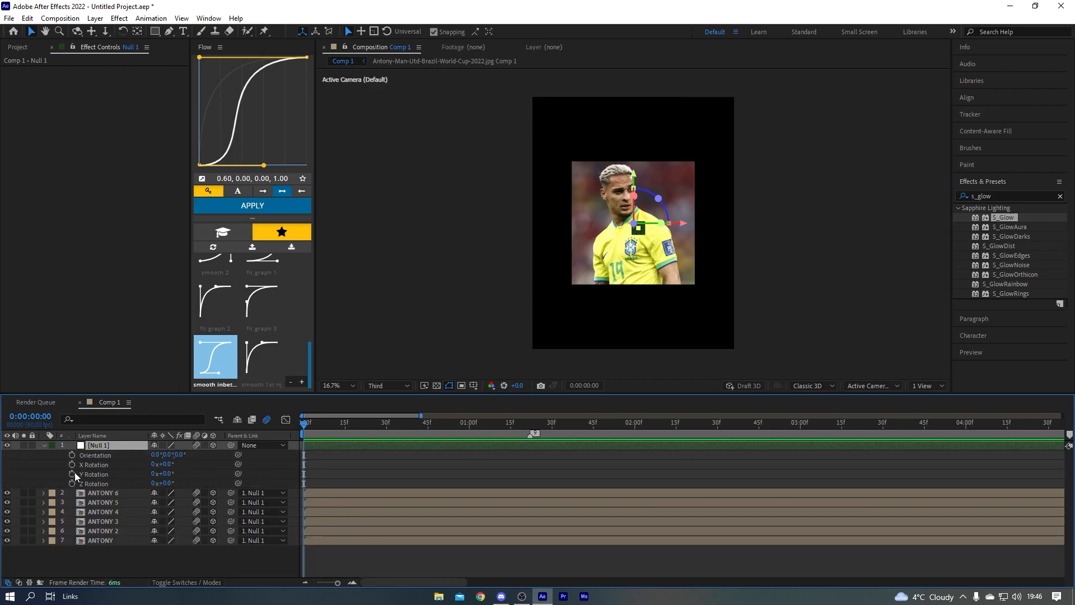
key("s")
left_click(72, 455)
left_click_drag(163, 458, 161, 458)
Keyframe Null 1's Scale at 113% at 0:00:00:18
left_click_drag(306, 424, 354, 424)
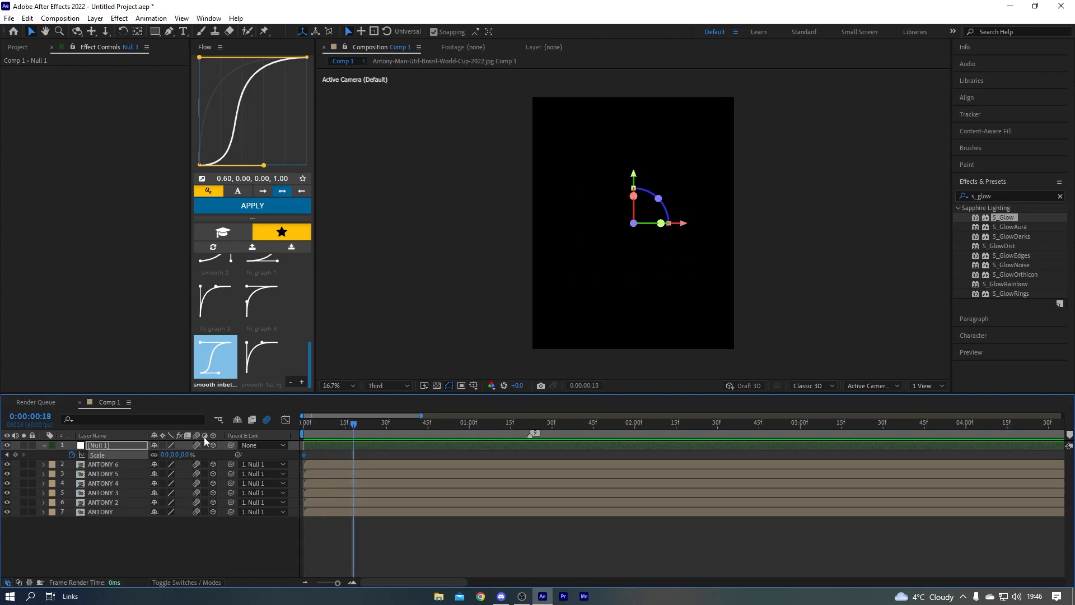
left_click(170, 454)
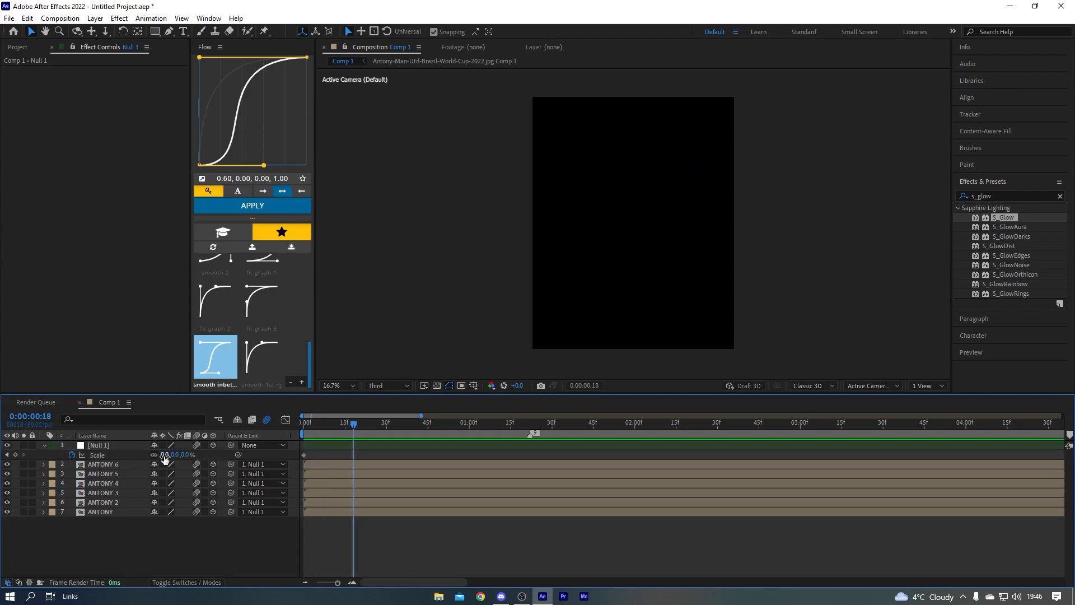
left_click_drag(164, 456, 227, 456)
Apply the smooth 1st nj Flow curve to both of Null 1's Scale keyframes and review the motion in the graph and preview
left_click_drag(383, 454, 285, 468)
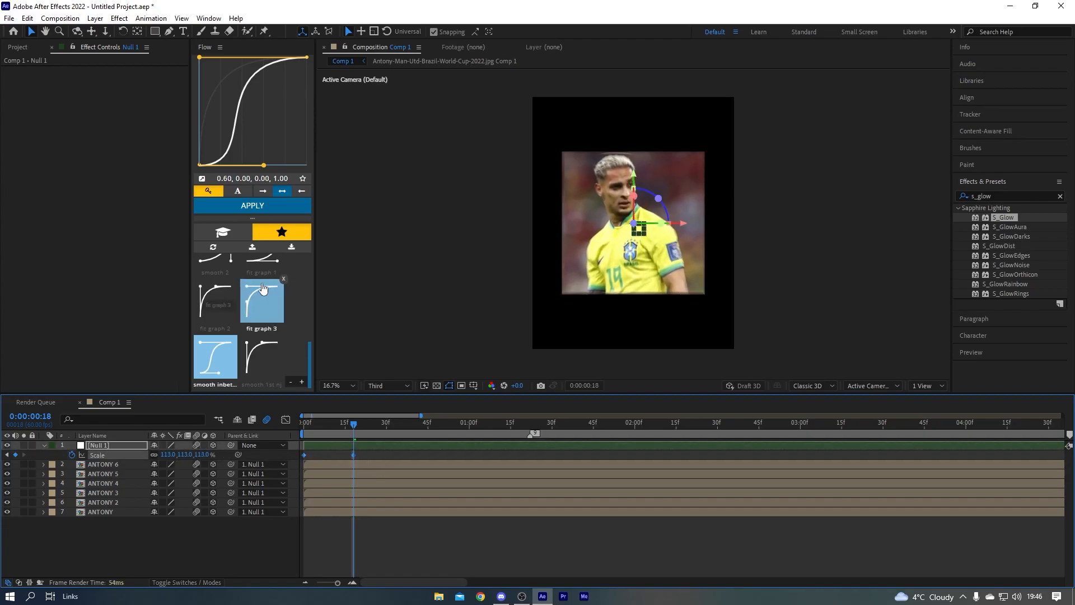
left_click(261, 357)
left_click(263, 206)
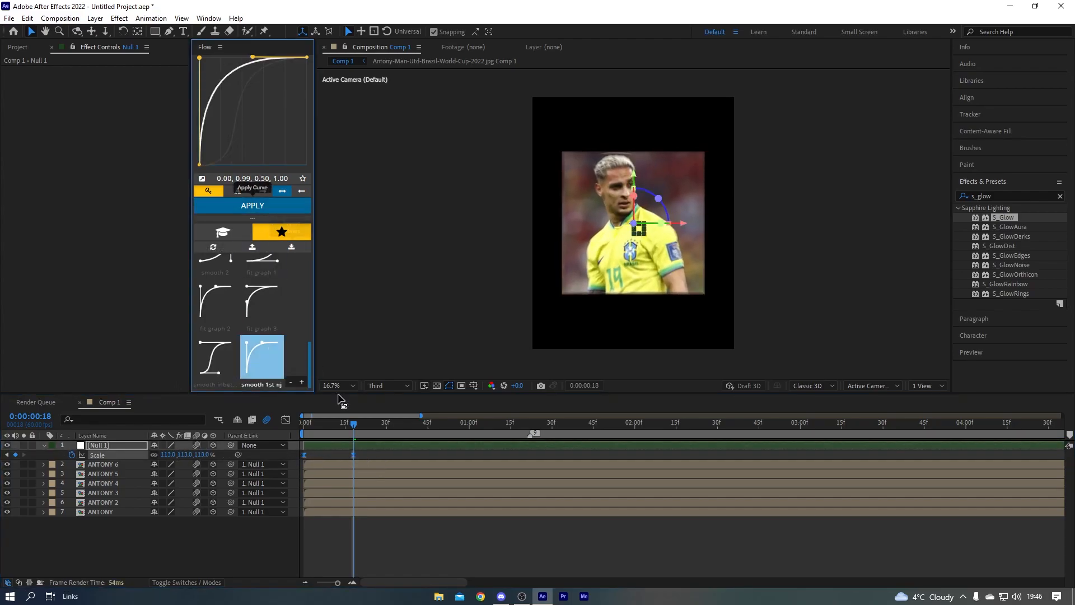
left_click(286, 419)
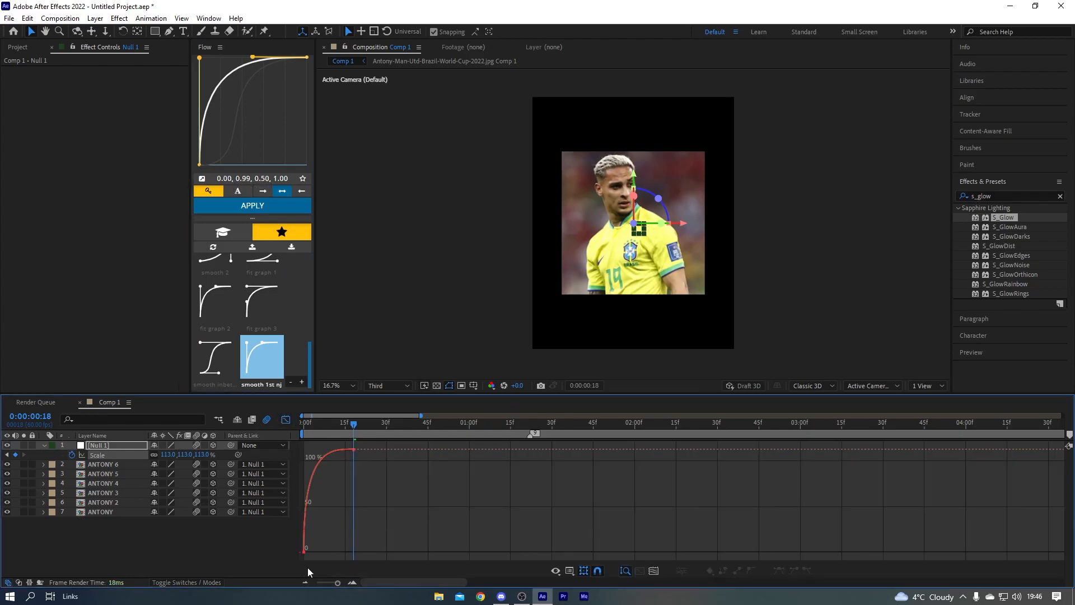
left_click(305, 553)
left_click(284, 420)
left_click(286, 420)
left_click(286, 420)
left_click_drag(348, 422, 291, 432)
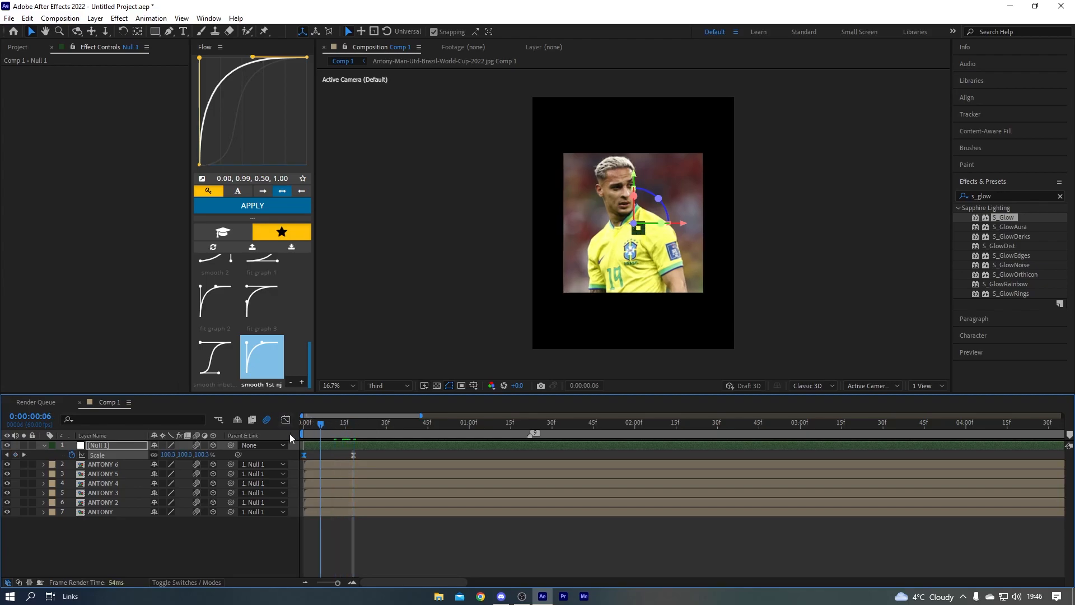
key("space")
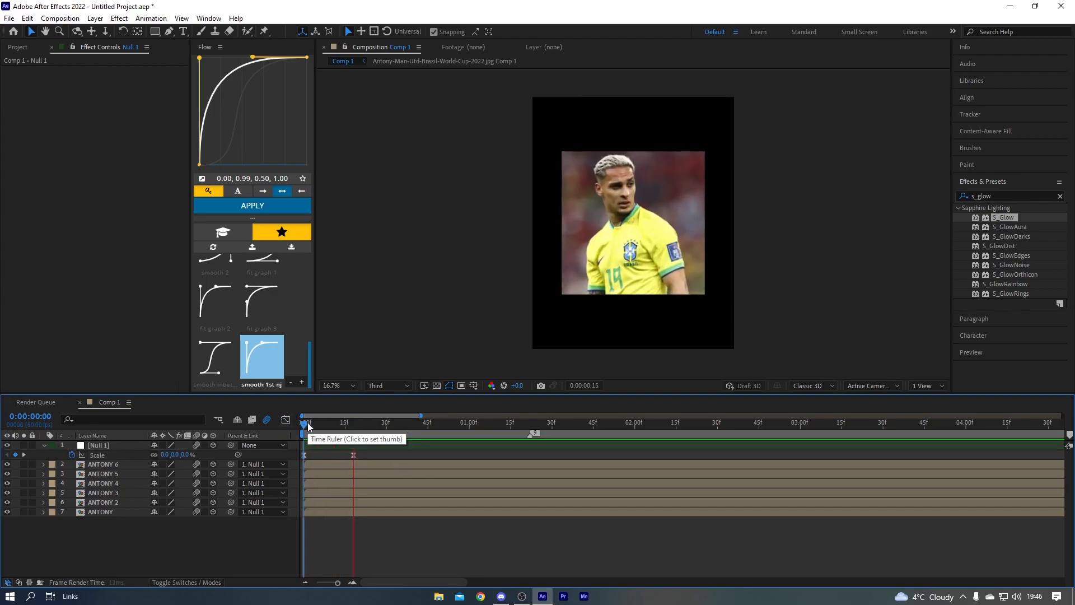
Lengthen Null 1's scale-up by moving its last Scale keyframe to about frame 37, previewing the animation to judge the timing
left_click(354, 455)
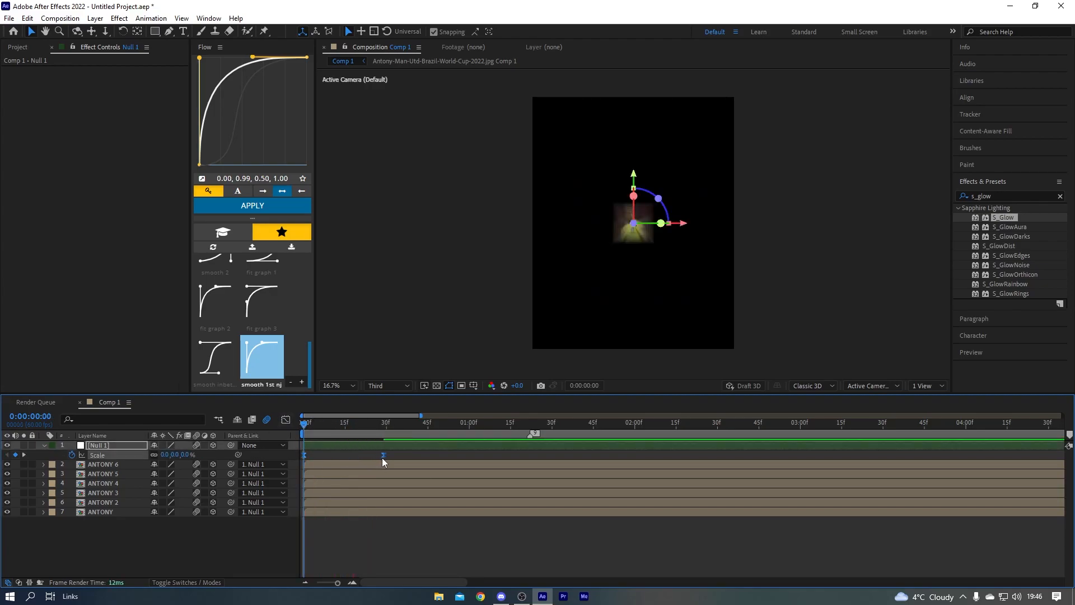
left_click_drag(382, 458, 384, 457)
left_click(396, 452)
key("space")
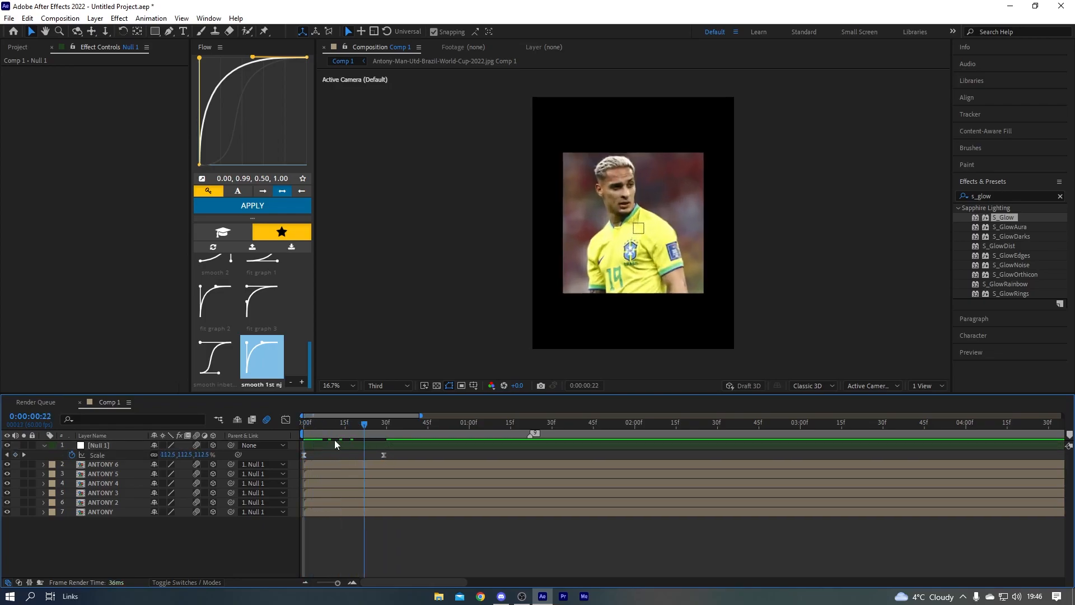
key("space")
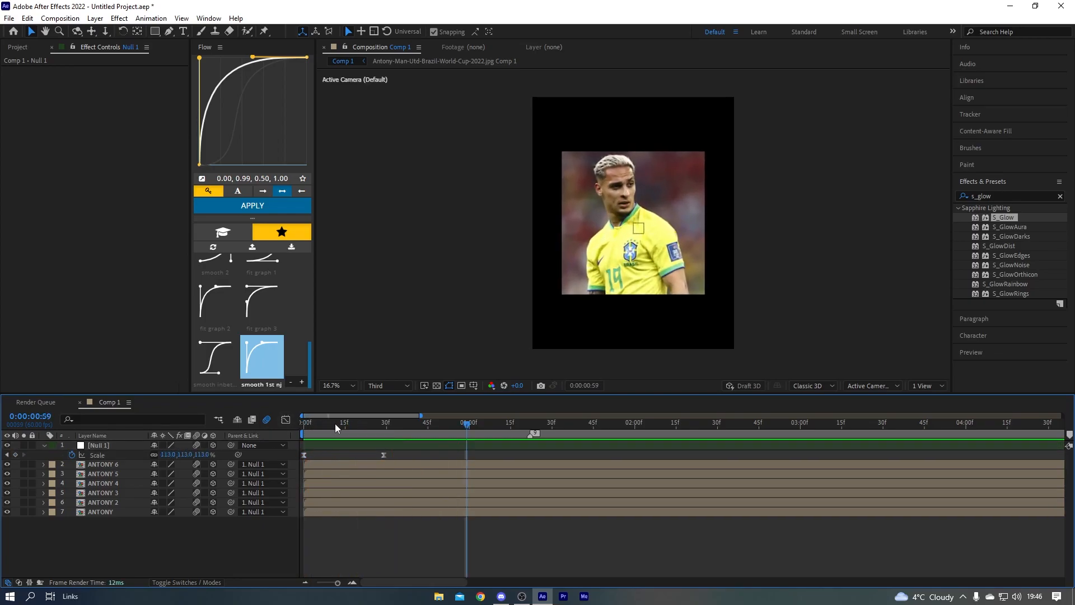
key("Home")
left_click(384, 455)
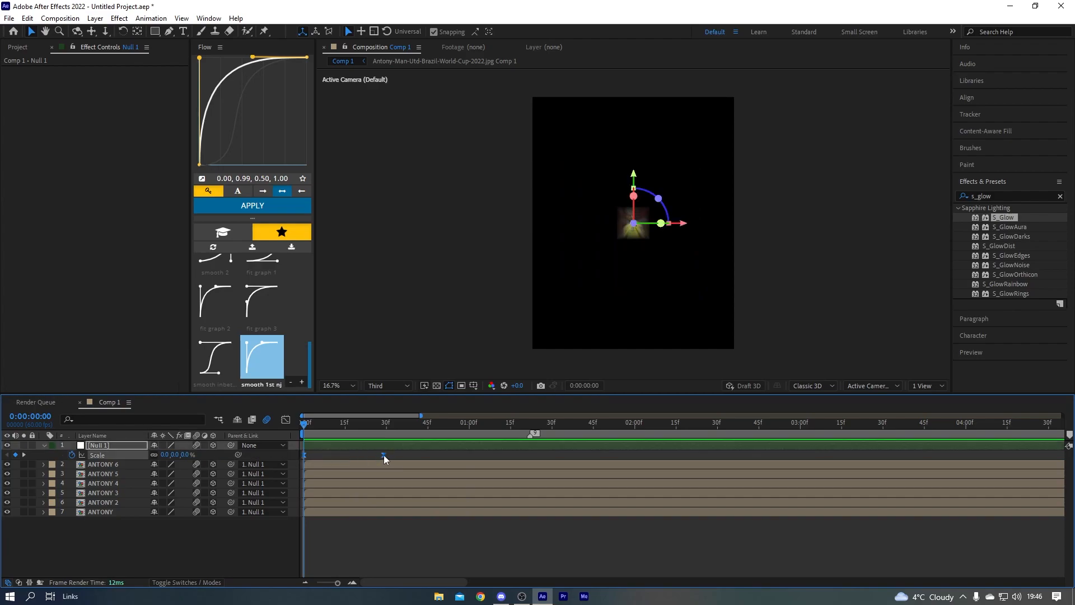
left_click(427, 459)
key("space")
key("space")
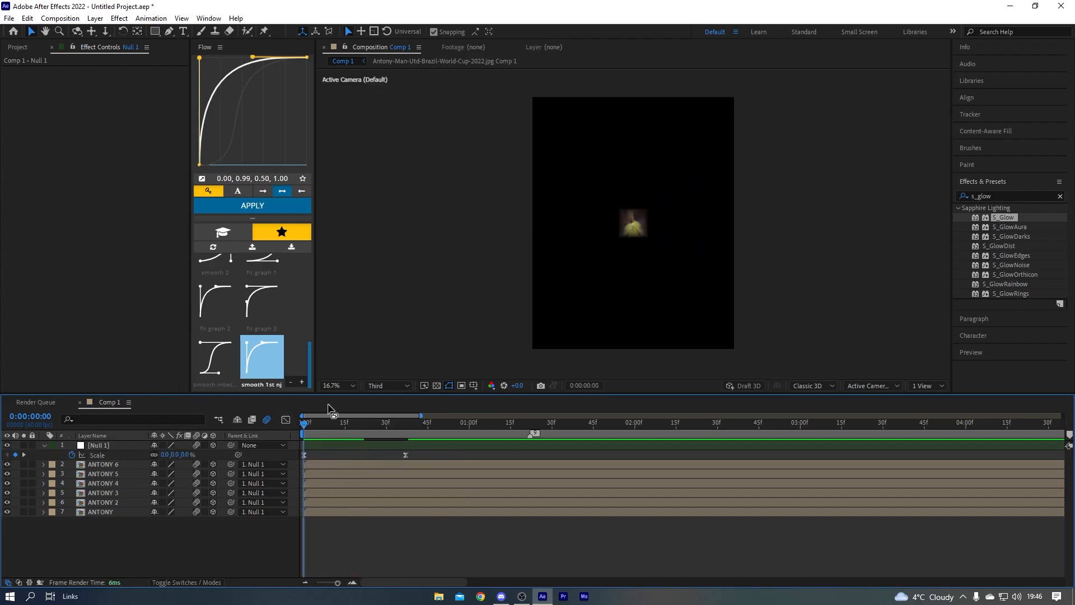
key("space")
key("space")
Add starting keyframes for Null 1's X Rotation and Y Rotation at about frame 30
left_click_drag(318, 426, 387, 434)
left_click(387, 445)
key("alt+shift+r")
left_click(84, 464)
left_click(84, 474, "shift")
Keyframe Null 1's X Rotation at 90° at about frame 57 and move its first Y Rotation keyframe to frame 52
left_click_drag(392, 425, 451, 435)
left_click(463, 466)
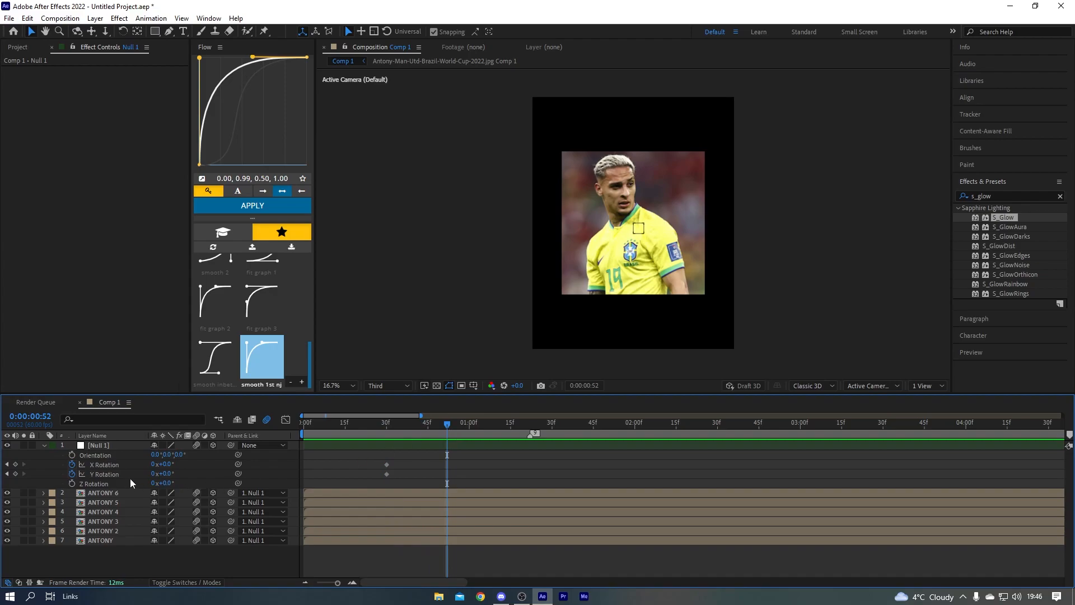
type("90")
key("Return")
left_click_drag(386, 473, 460, 466)
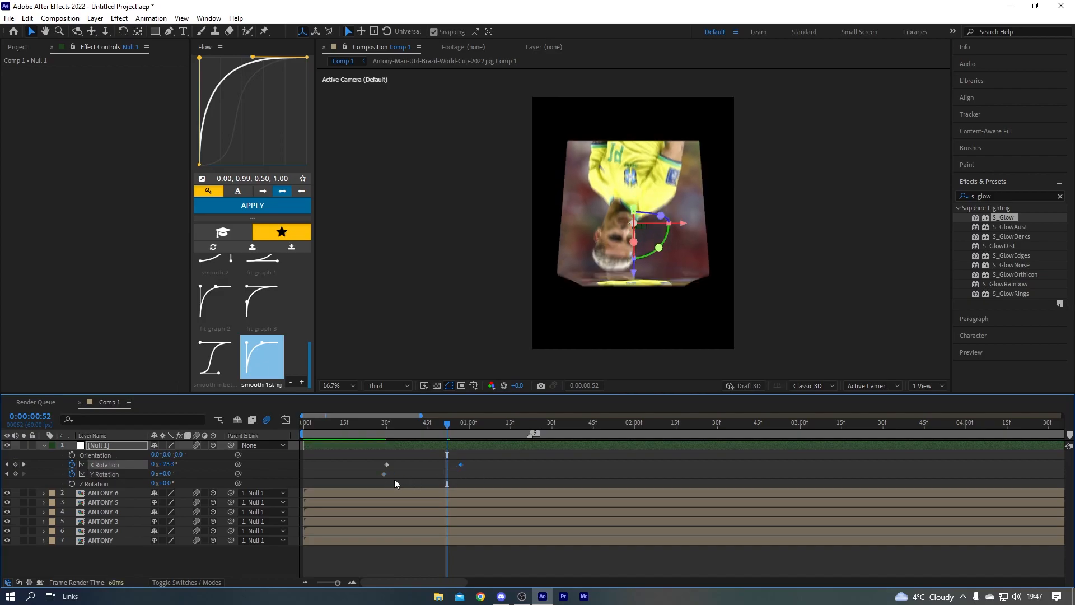
Keyframe Null 1's Y Rotation at 90° at 0:00:01:17 and select its rotation keyframes
left_click_drag(450, 425, 516, 439)
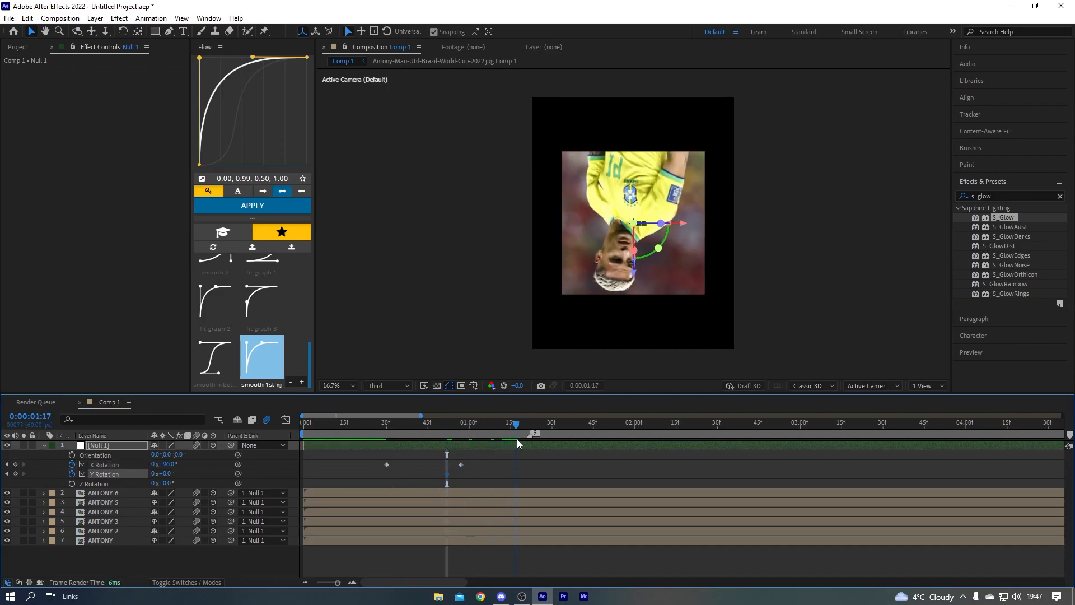
left_click(166, 473)
type("90")
key("Return")
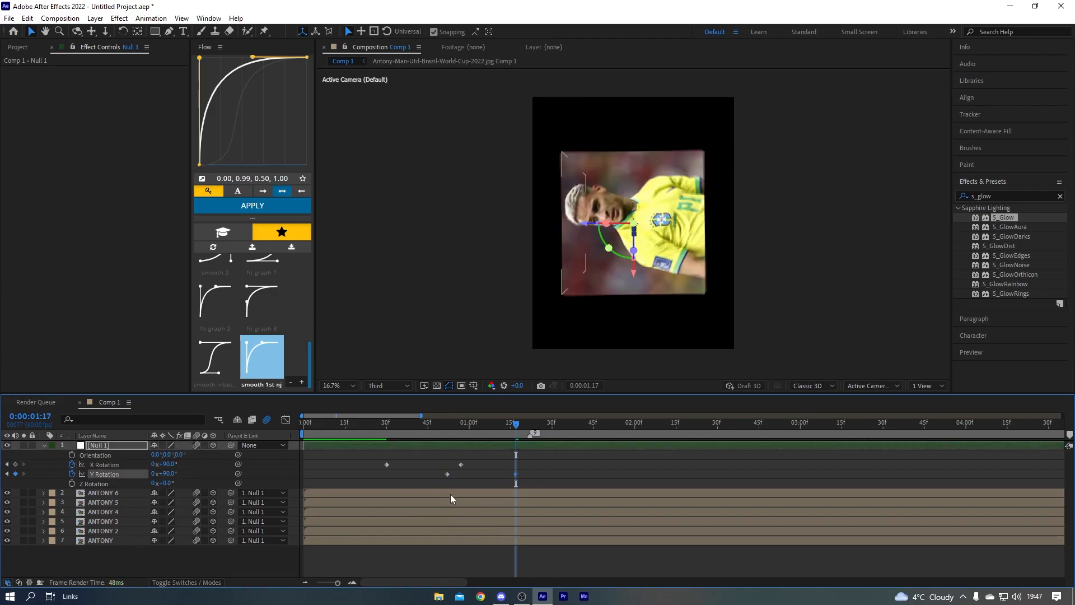
left_click_drag(469, 455, 335, 467)
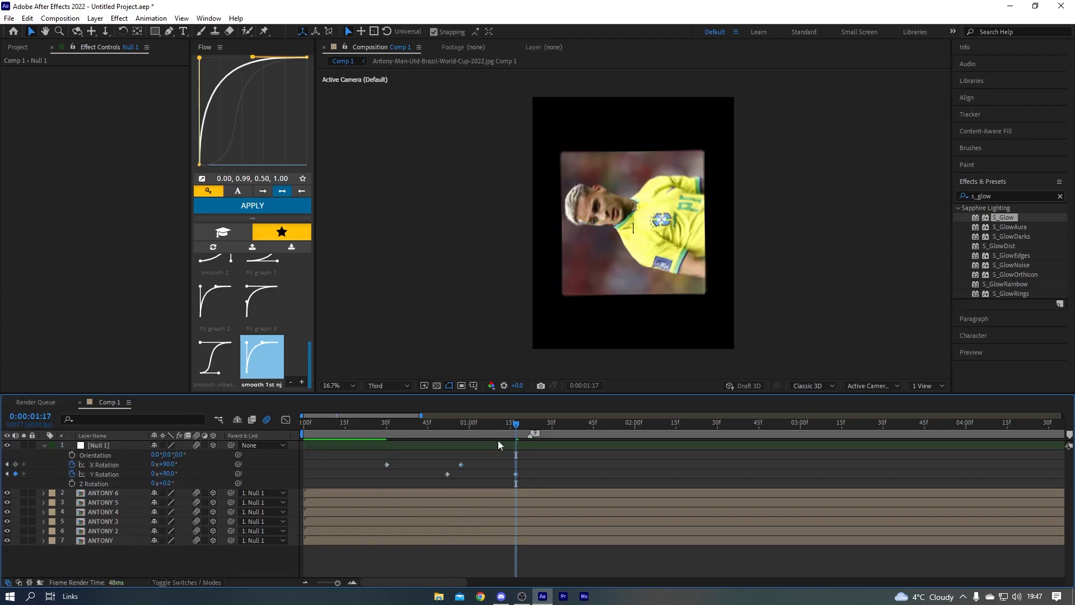
Set Null 1's X Rotation at frame 57 to -90° and ease its keyframes with the 0.60, 0.00, 0.00, 1.00 curve
key("j")
left_click(169, 464)
key("Return")
left_click_drag(490, 466, 271, 458)
left_click(216, 352)
left_click(253, 206)
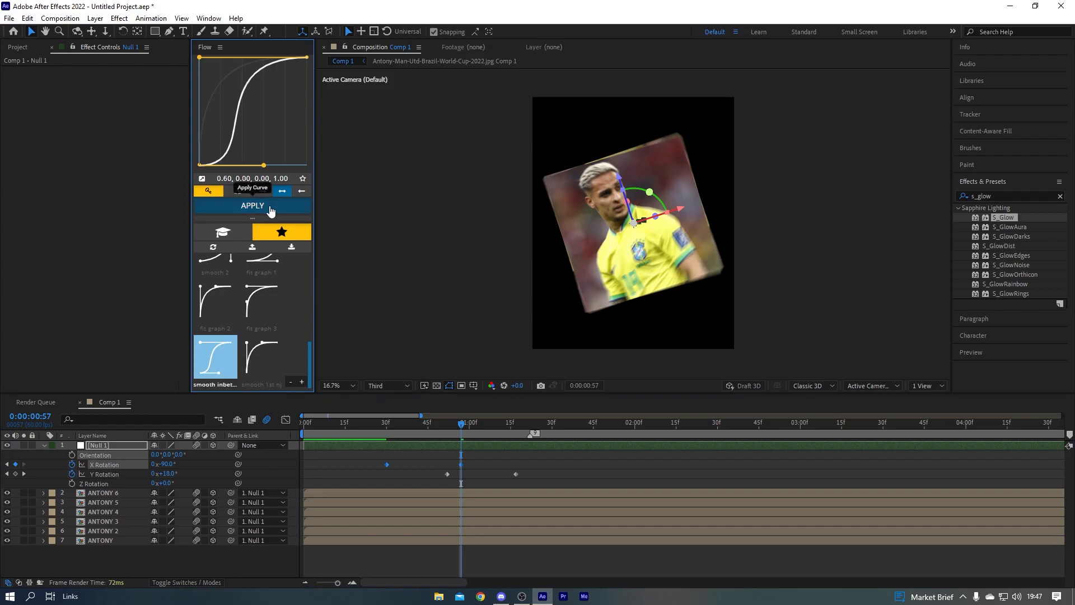
left_click(286, 419)
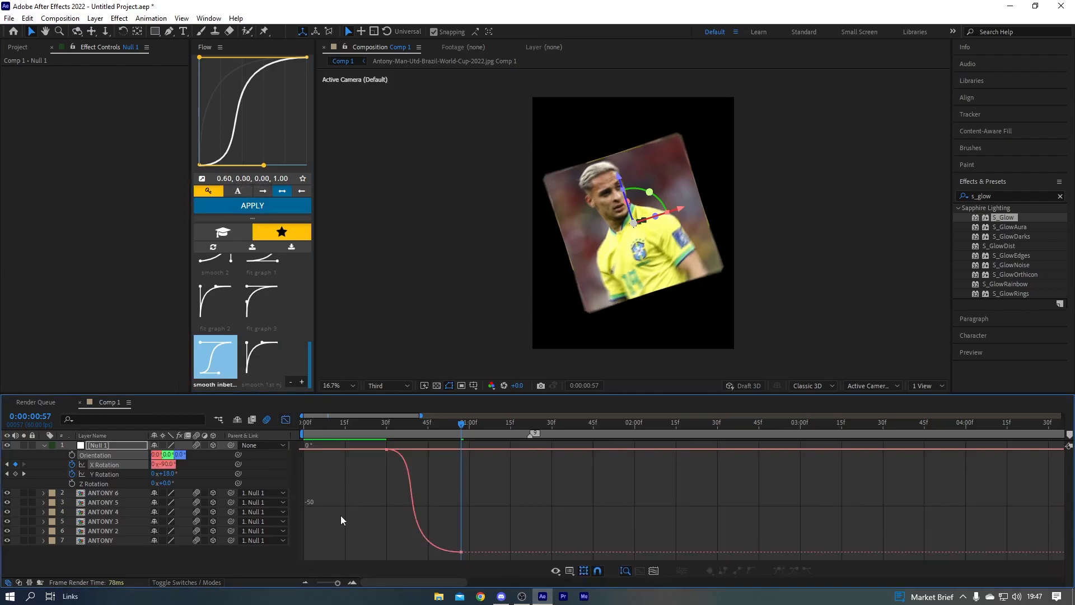
left_click(386, 449)
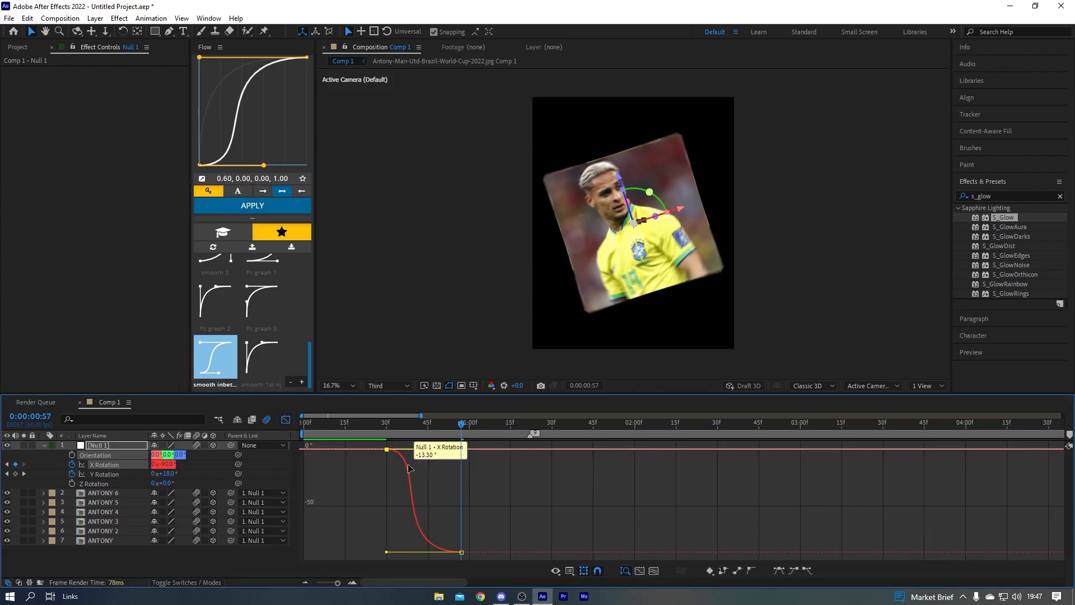
left_click(285, 419)
Try easing Null 1's Y Rotation keyframes, check the motion, and delete both of these keyframes
left_click_drag(557, 470, 403, 485)
key("F9")
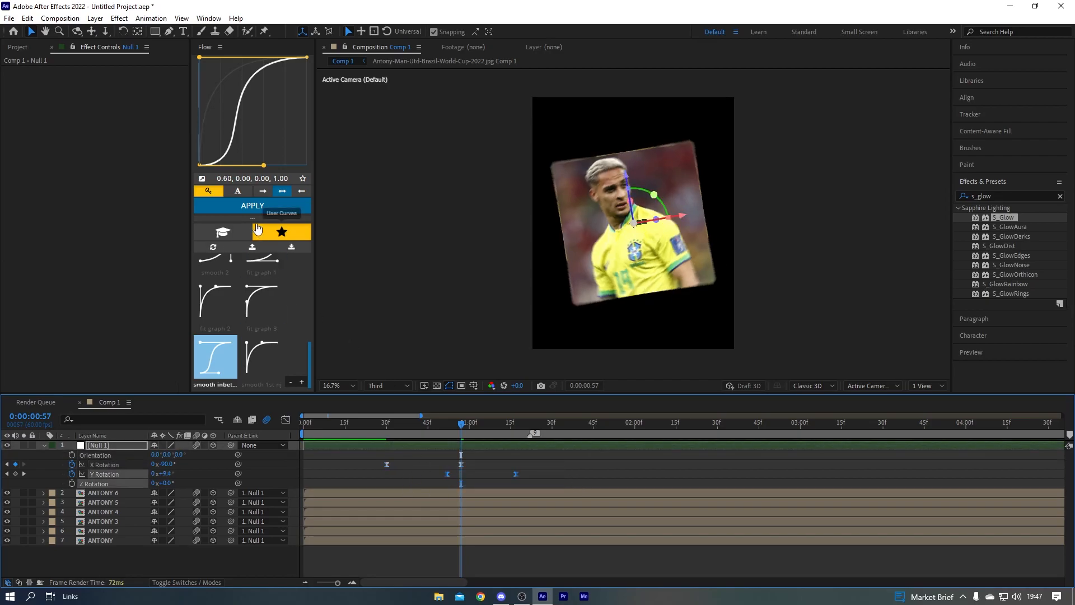
left_click_drag(463, 429, 519, 448)
left_click_drag(458, 462, 446, 433)
key("Delete")
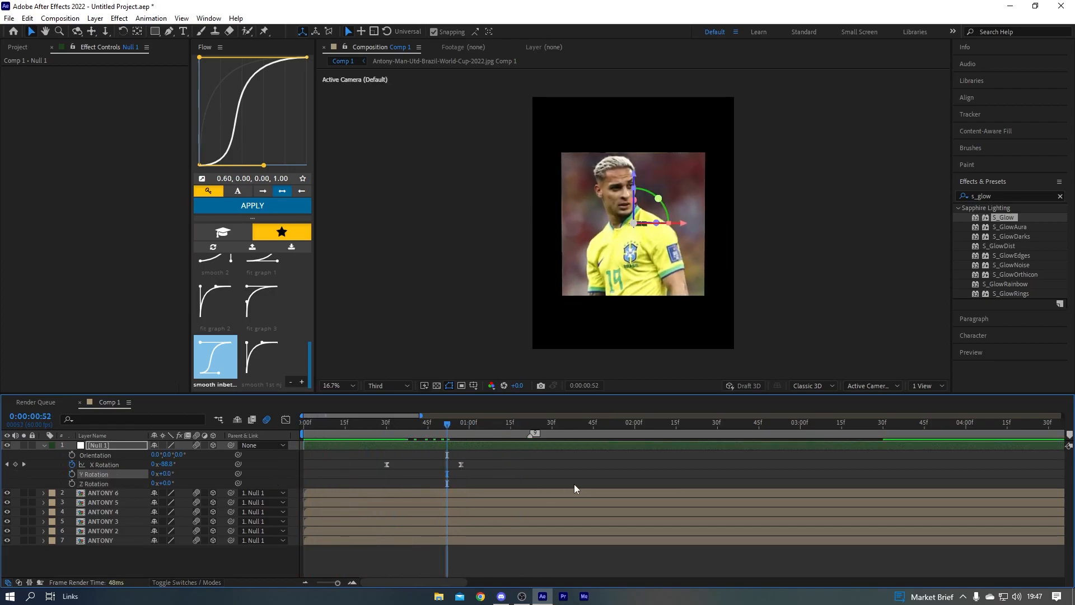
Keyframe Null 1's Z Rotation from 0° at frame 52 to 90° at 0:00:01:15
left_click(72, 483)
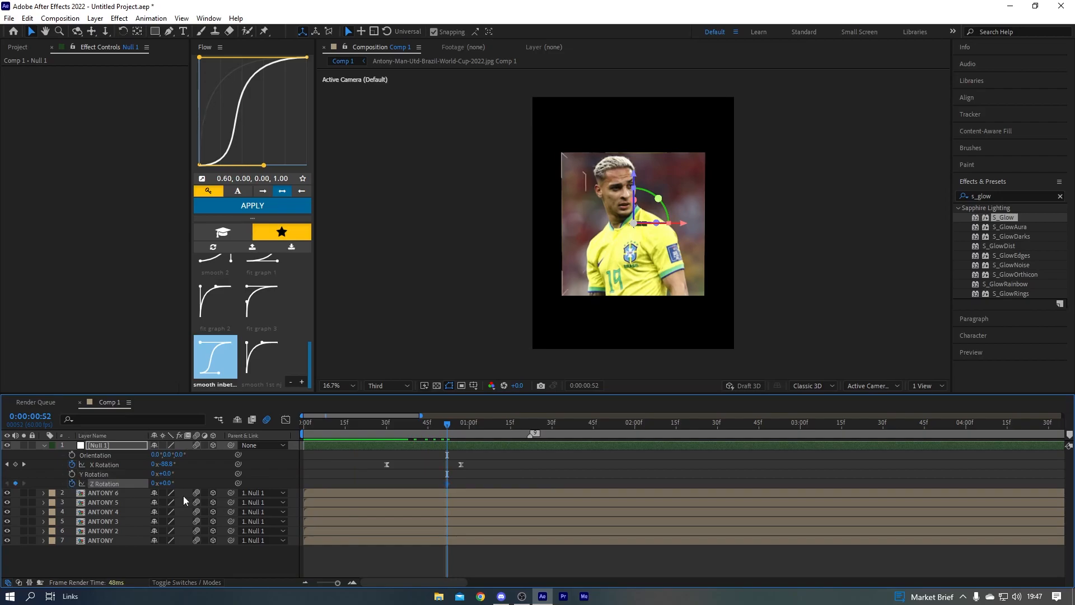
left_click(571, 478)
left_click_drag(442, 424, 510, 439)
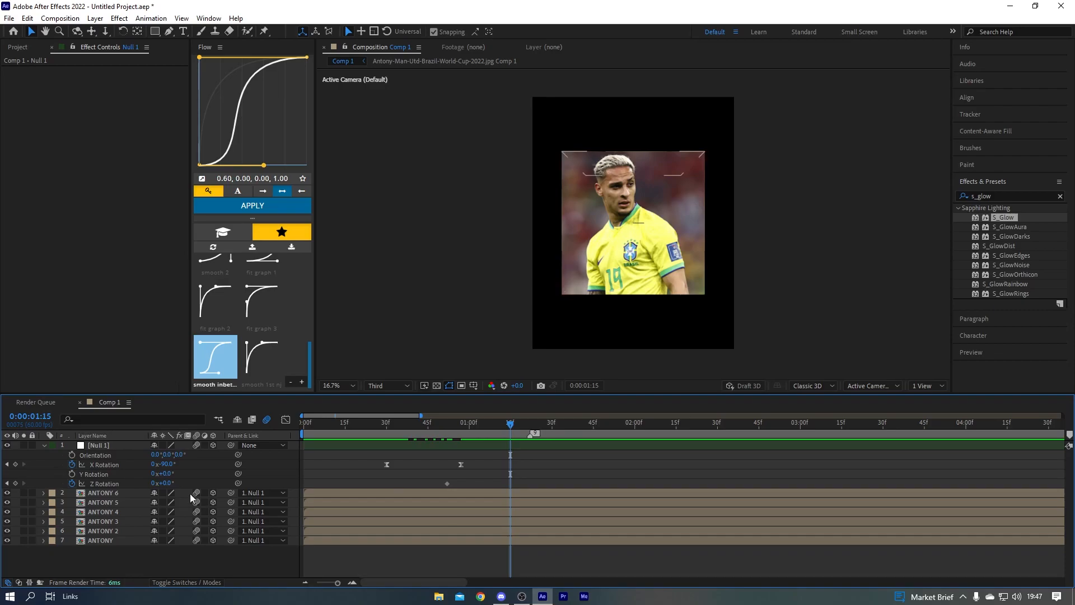
key("Return")
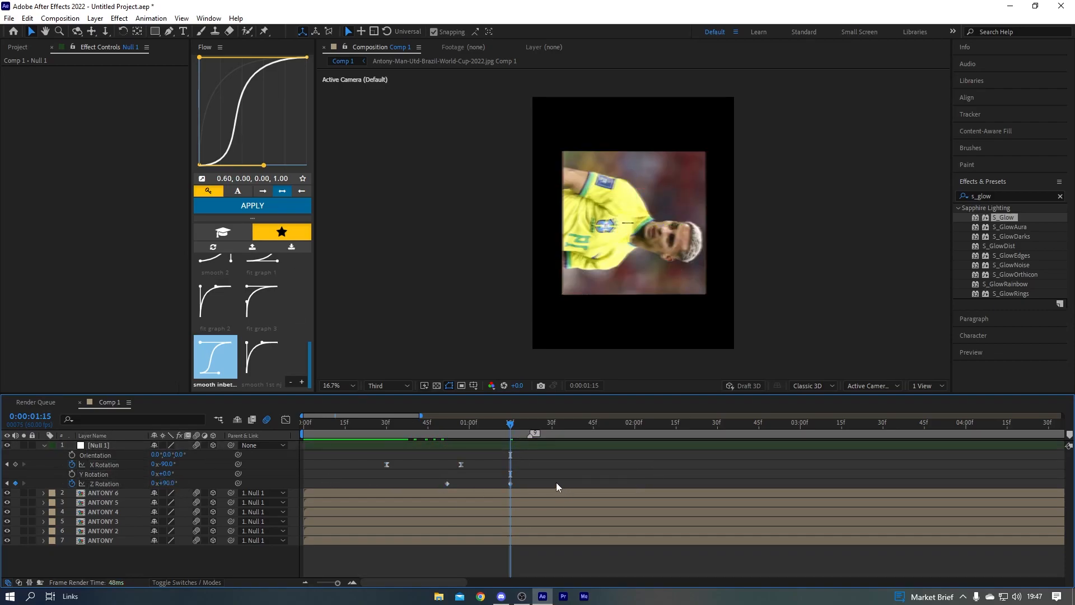
Ease both Z Rotation keyframes with the 0.60, 0.00, 0.00, 1.00 curve and preview the animation
left_click_drag(558, 487, 434, 478)
left_click(256, 208)
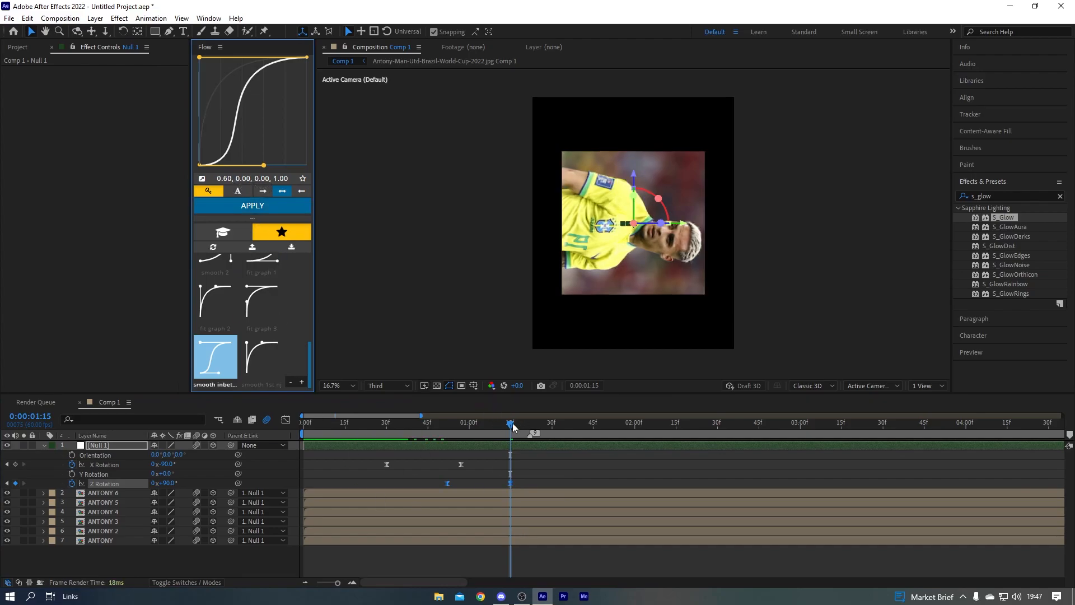
key("space")
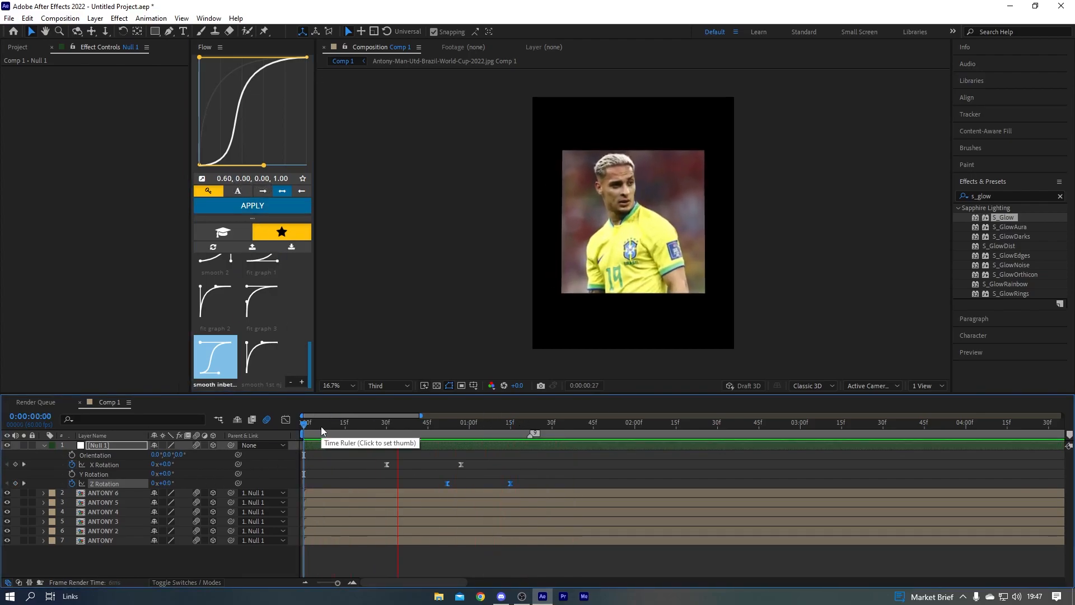
key("space")
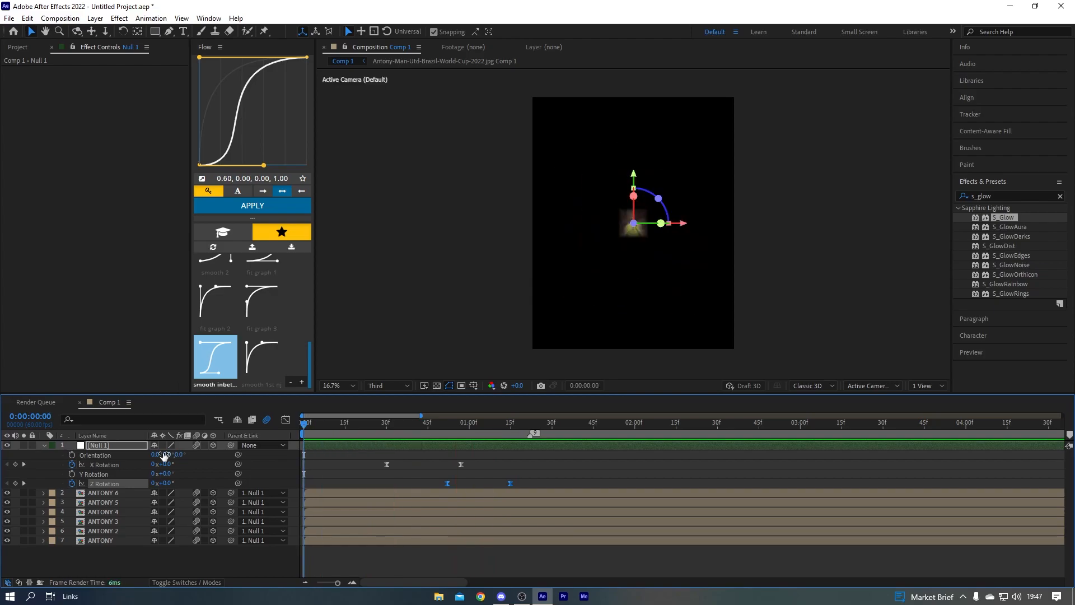
Try the S_Glow and S_Rays effects on Null 1 and check the image at about frame 21
double_click(1005, 217)
left_click(1000, 196)
type("s_rays")
double_click(1002, 264)
left_click(470, 475)
left_click_drag(306, 427, 360, 424)
left_click(451, 448)
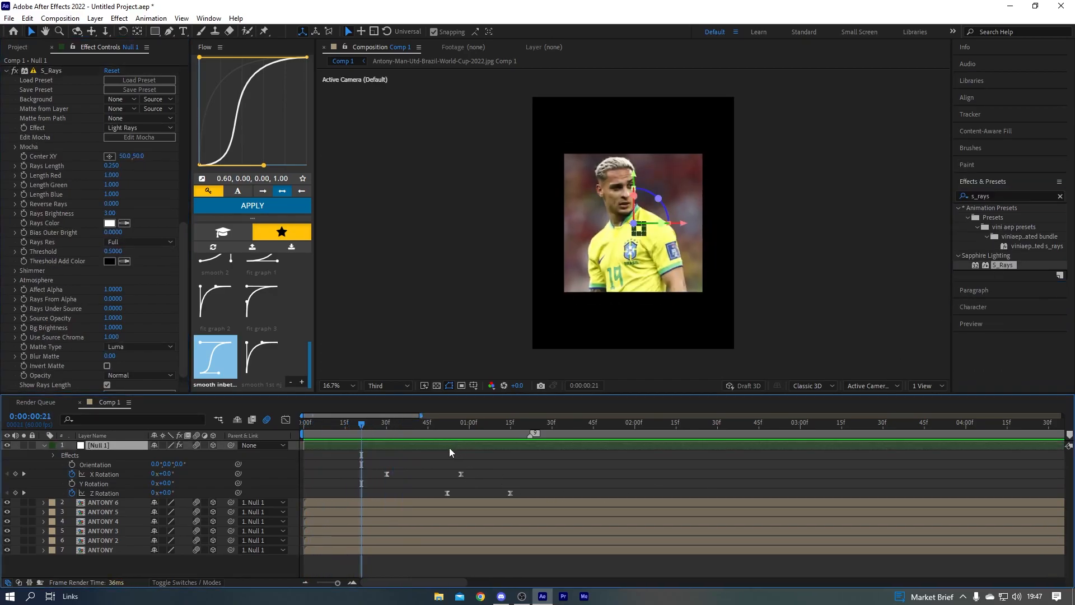
Remove the S_Rays and S_Glow effects from Null 1
scroll(56, 173, "up", 10)
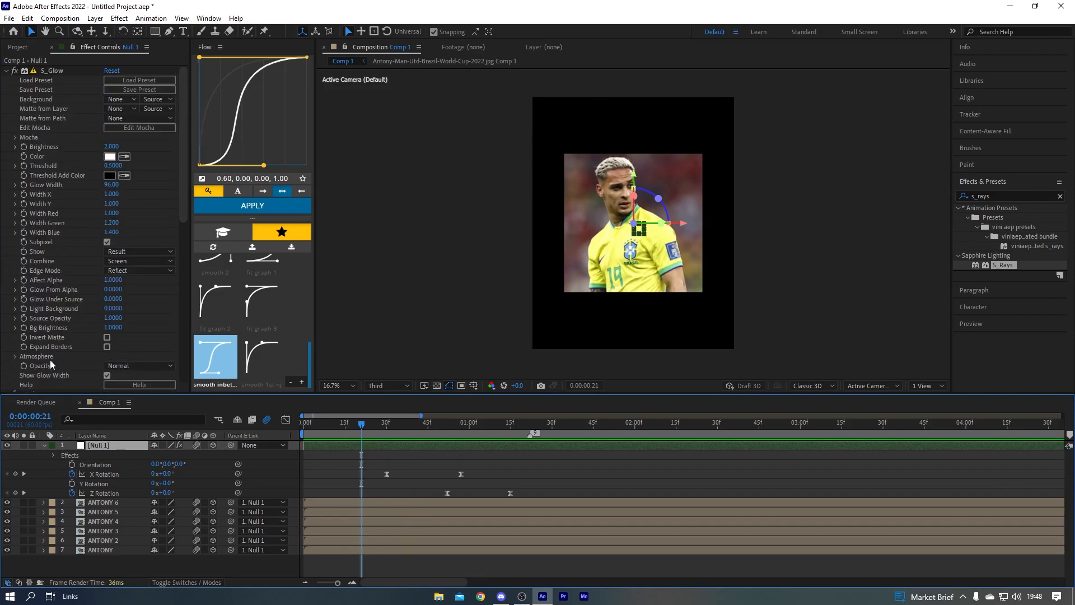
scroll(52, 347, "down", 6)
left_click(56, 216)
key("Delete")
left_click(54, 73)
key("Delete")
Pre-compose Null 1 together with all six ANTONY layers
left_click(384, 532)
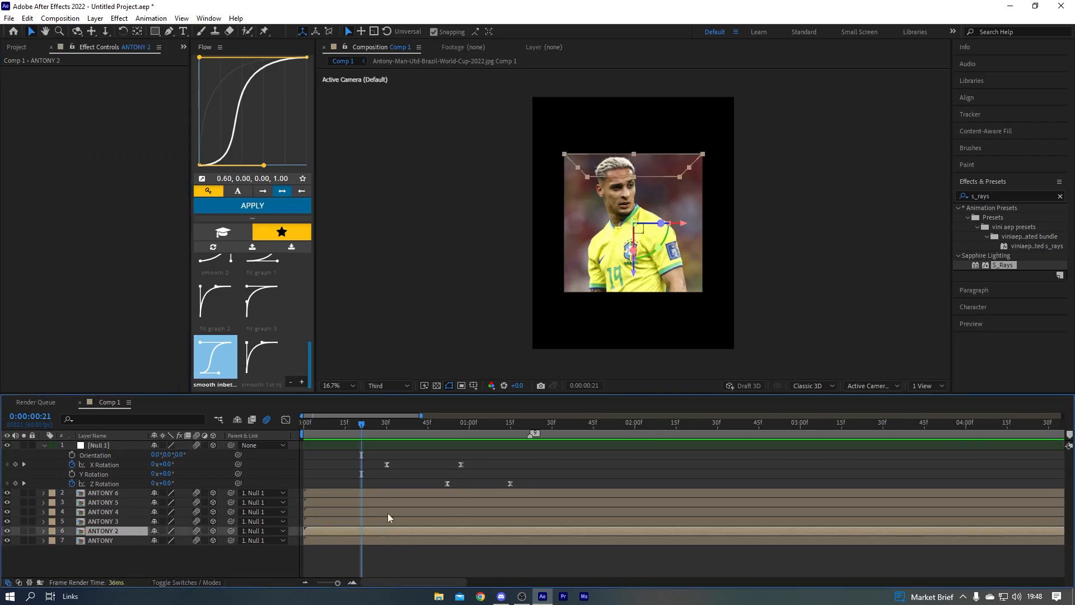
left_click(386, 538)
left_click(371, 444, "shift")
right_click(371, 444)
left_click(401, 383)
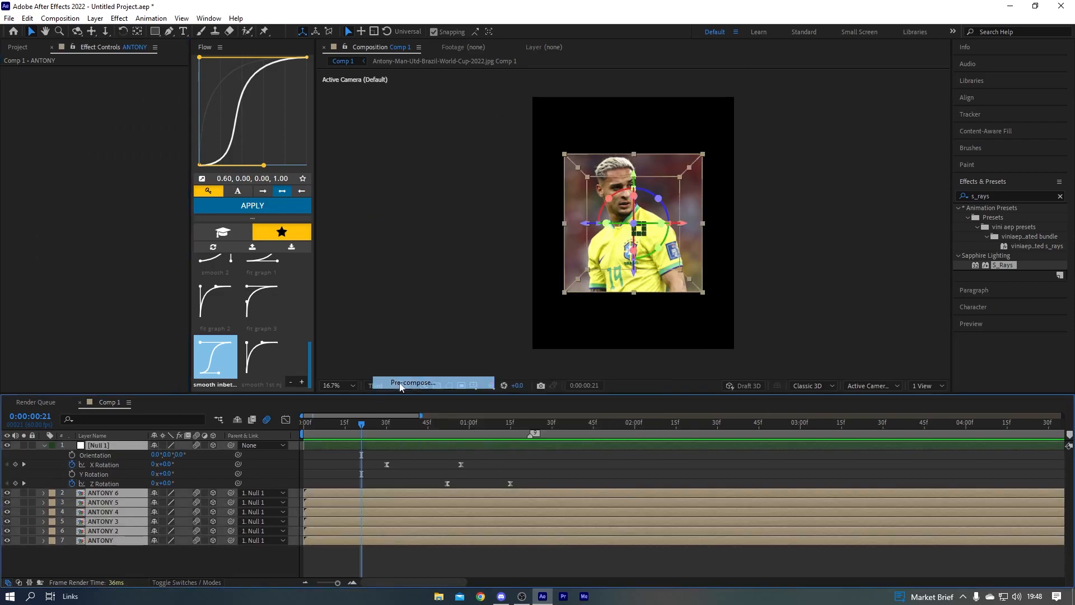
left_click(559, 371)
Apply S_Rays and S_Glow to the pre-comp and place S_Glow above S_Rays in the effect order
double_click(1004, 265)
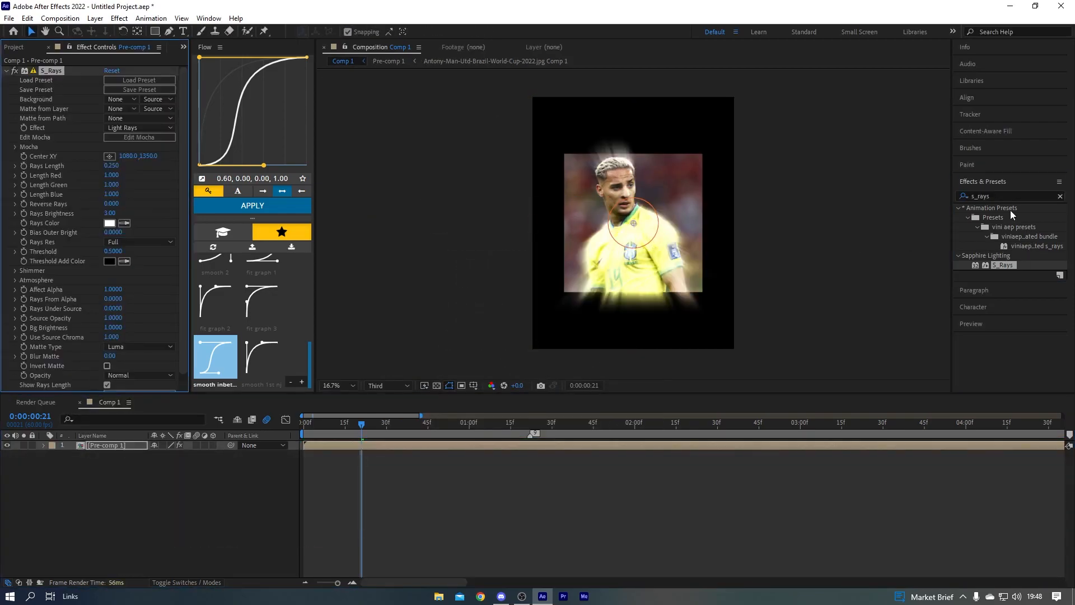
left_click(1008, 196)
type("s_glow")
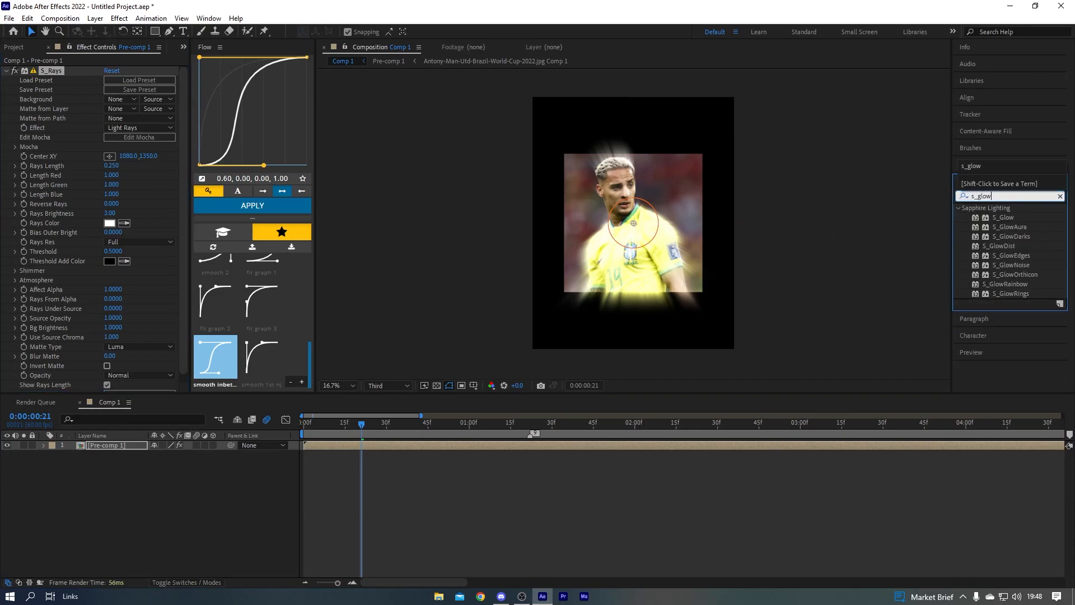
double_click(1003, 217)
scroll(34, 303, "down", 3)
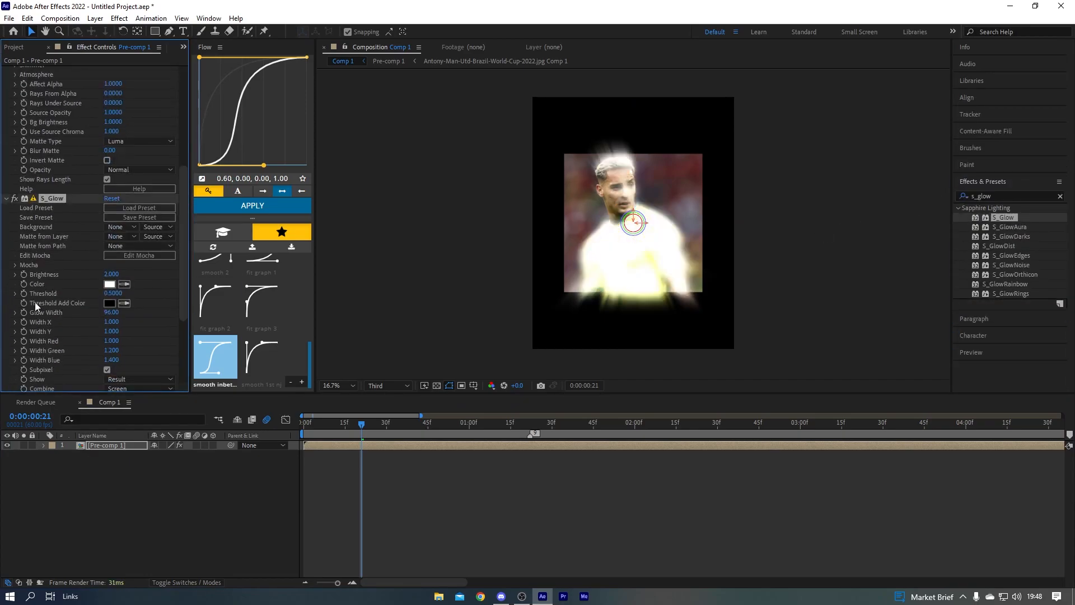
scroll(65, 76, "up", 2)
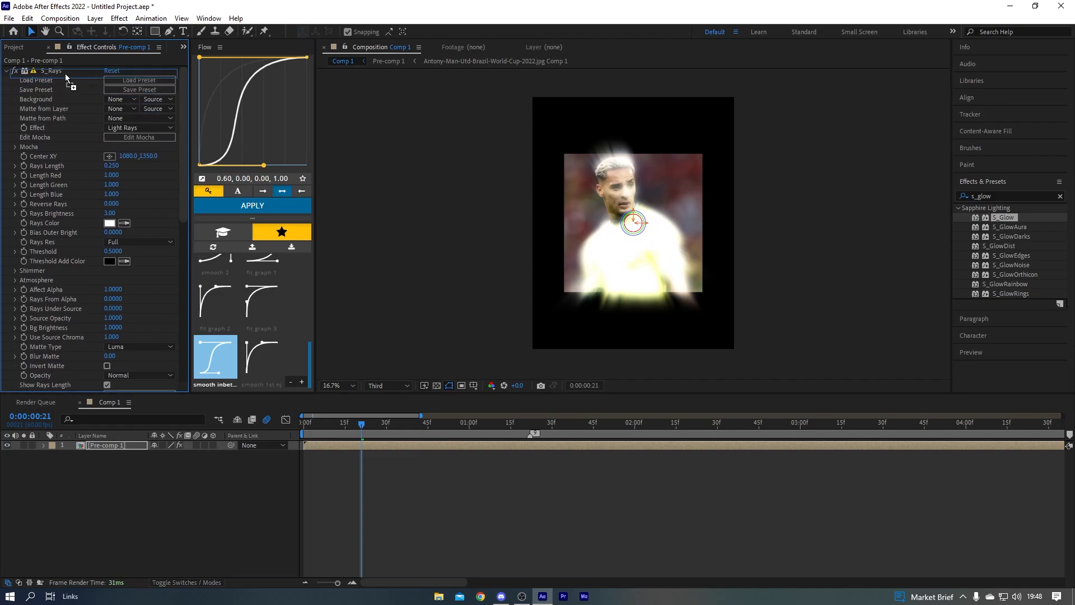
scroll(67, 80, "down", 2)
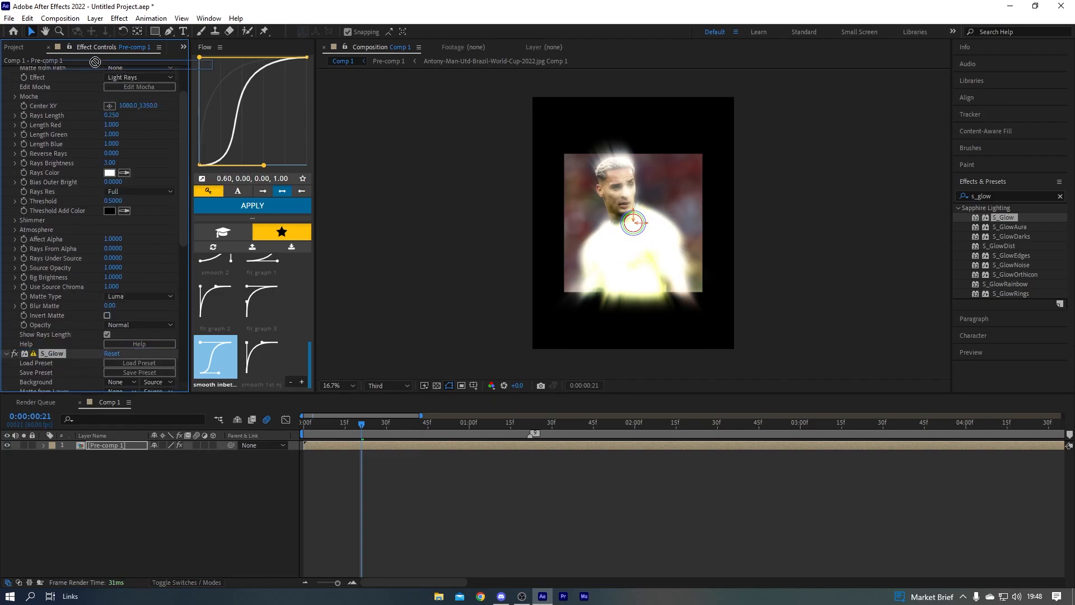
left_click_drag(91, 65, 92, 69)
scroll(85, 236, "down", 10)
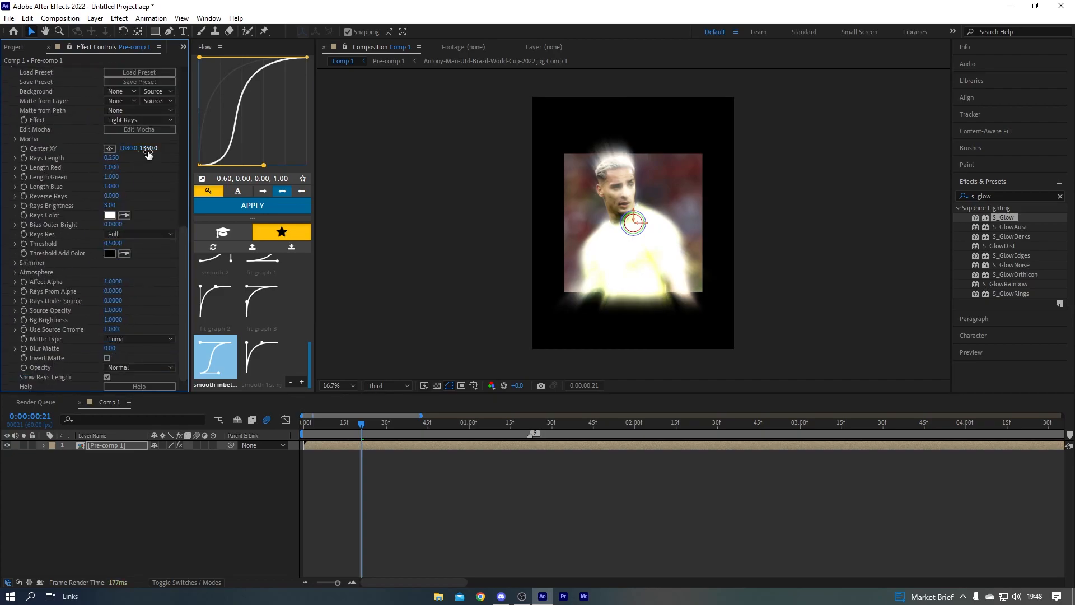
Set the S_Rays length to 1.000 and the S_Glow brightness to 1, and preview the glowing cube from the start
left_click_drag(112, 159, 174, 157)
left_click_drag(362, 424, 474, 411)
scroll(117, 157, "up", 10)
left_click(114, 146)
type("1")
key("Return")
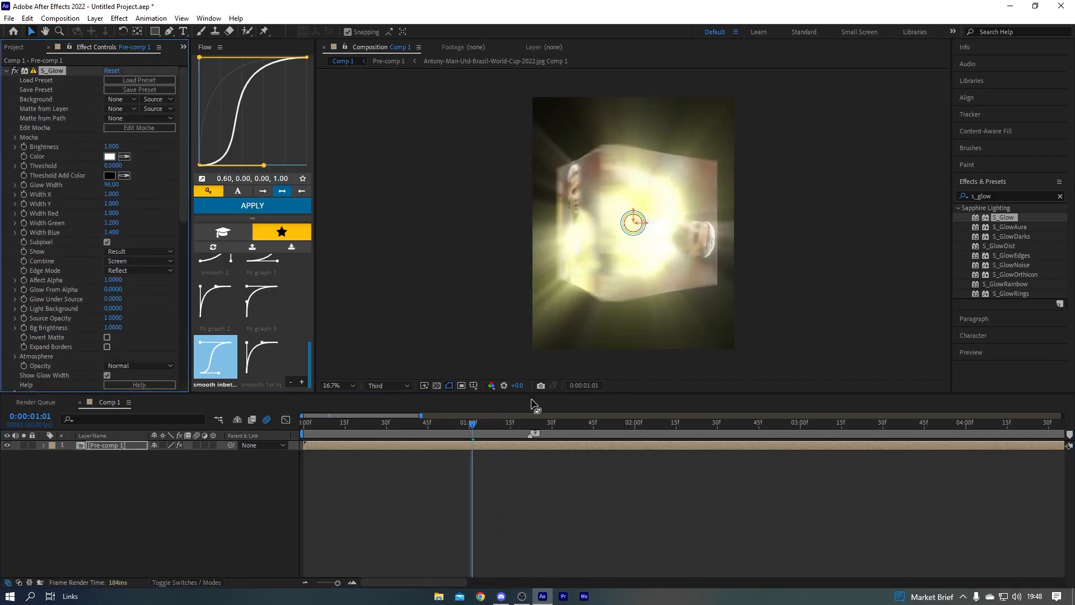
left_click_drag(486, 423, 237, 446)
key("space")
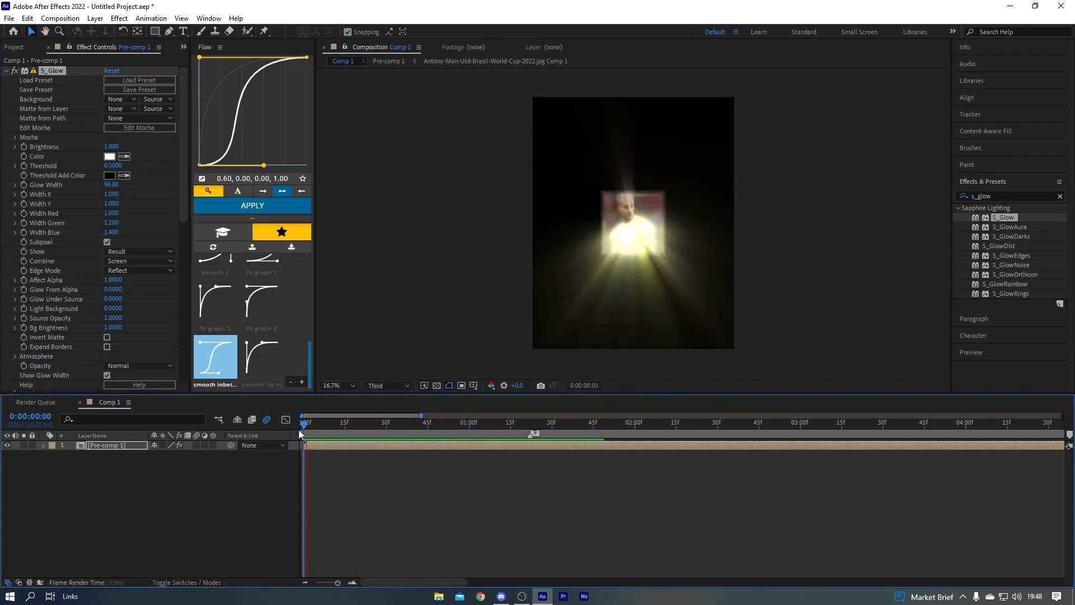
key("space")
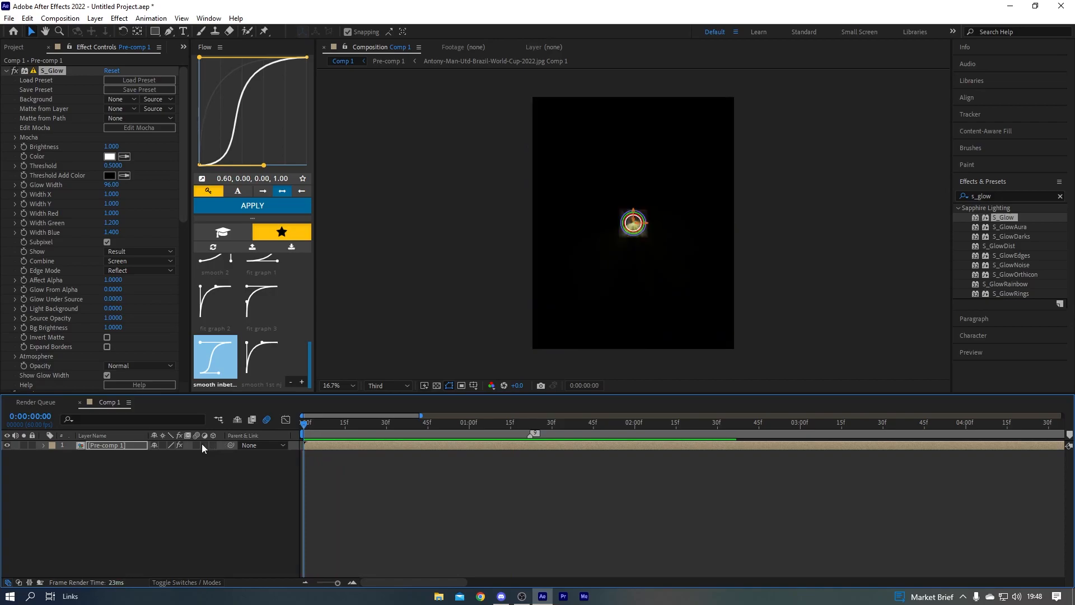
Search the effects for rsmb and clear the search
left_click(1007, 198)
type("rsmb")
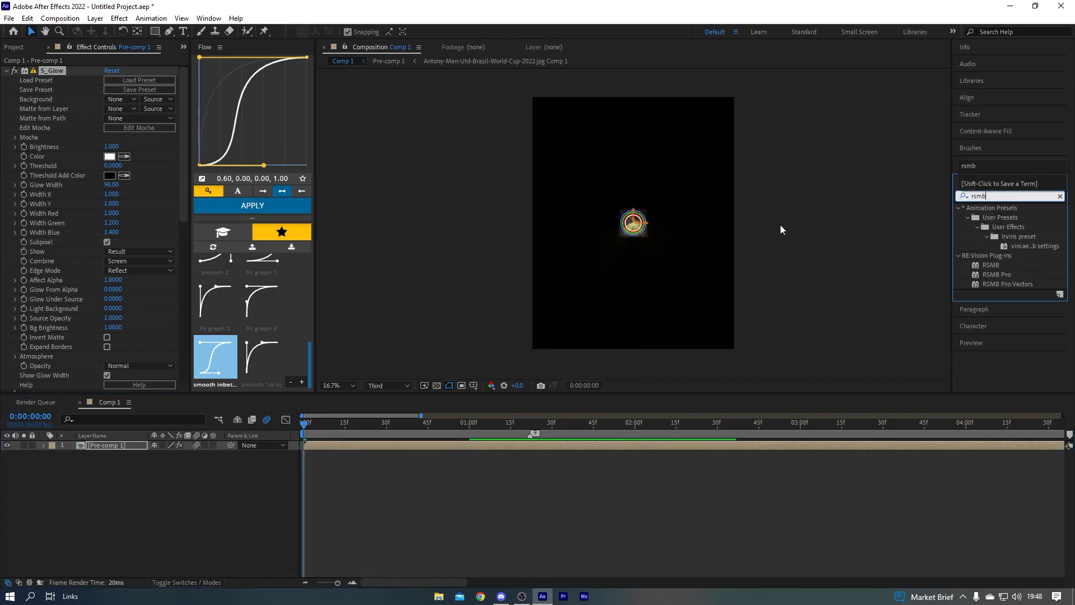
key("BackSpace")
key("BackSpace")
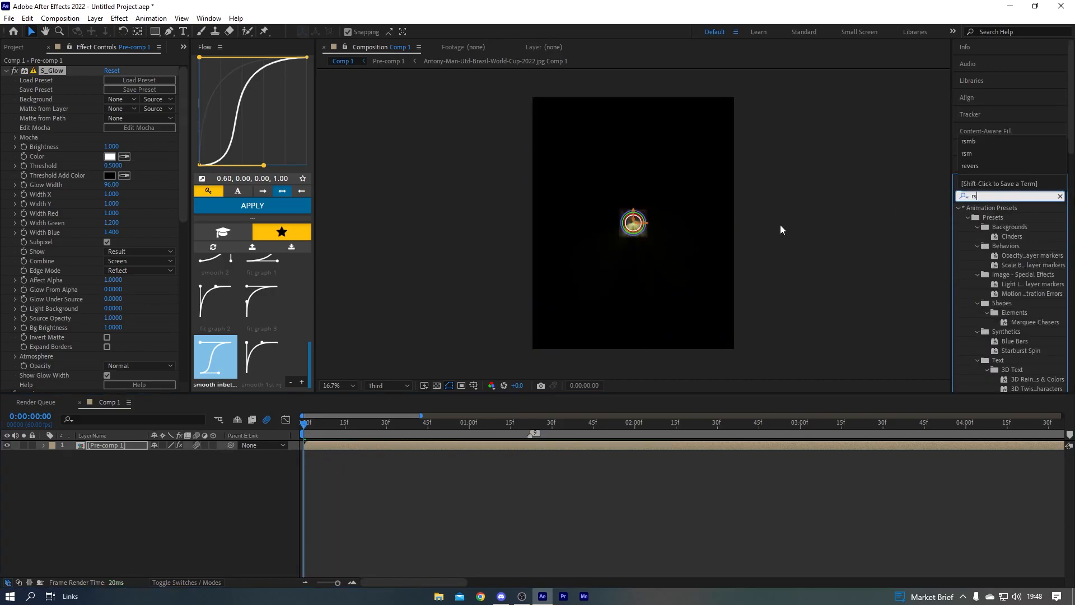
key("BackSpace")
key("BackSpace")
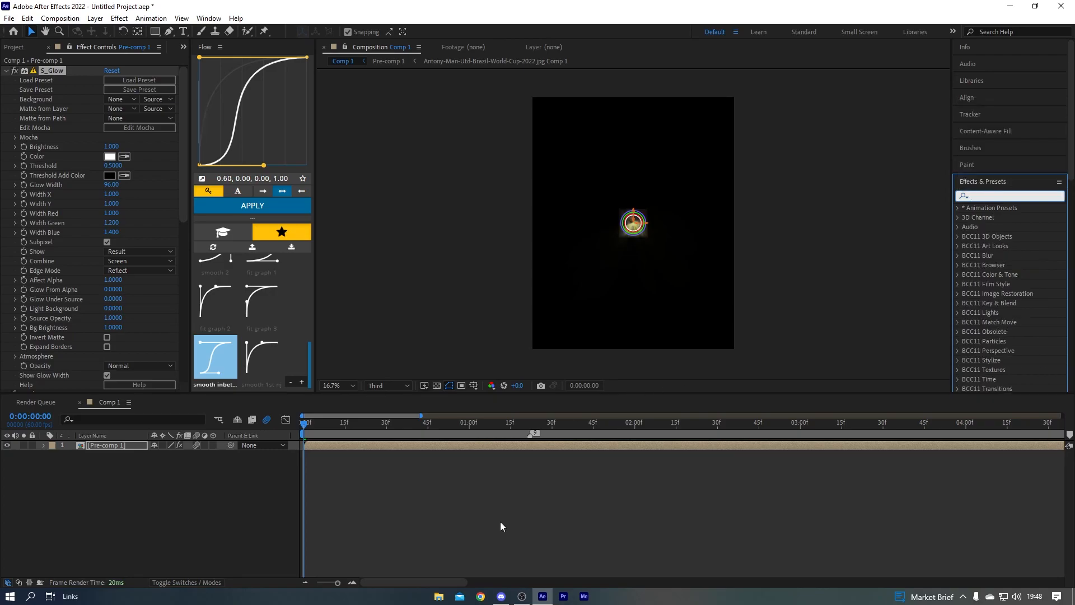
Review the motion blur values in Comp 1's advanced composition settings and preview the animation
left_click(499, 522)
left_click(59, 18)
left_click(67, 45)
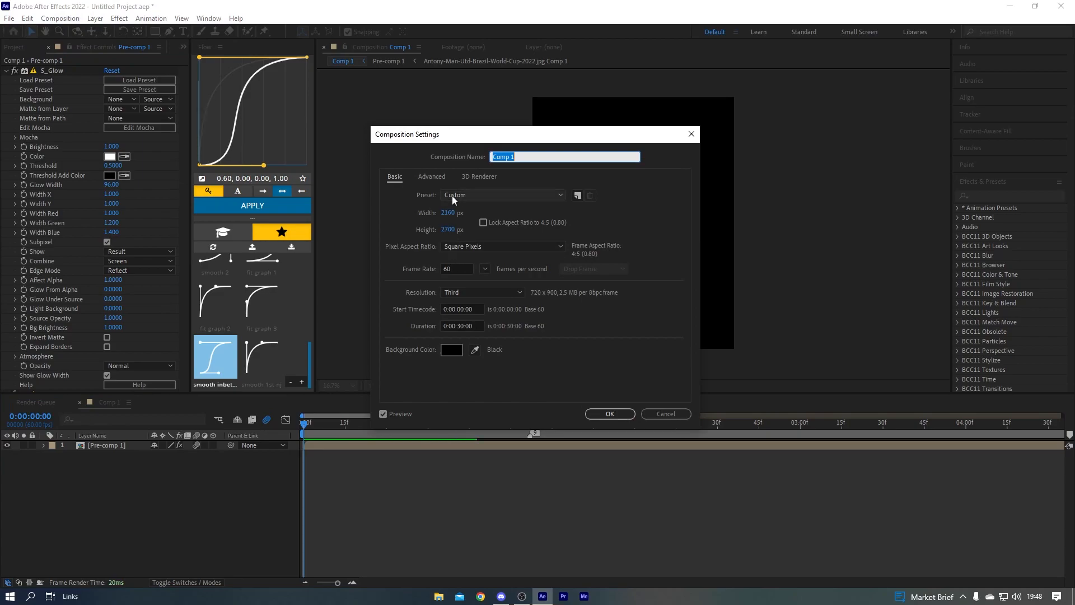
left_click(430, 177)
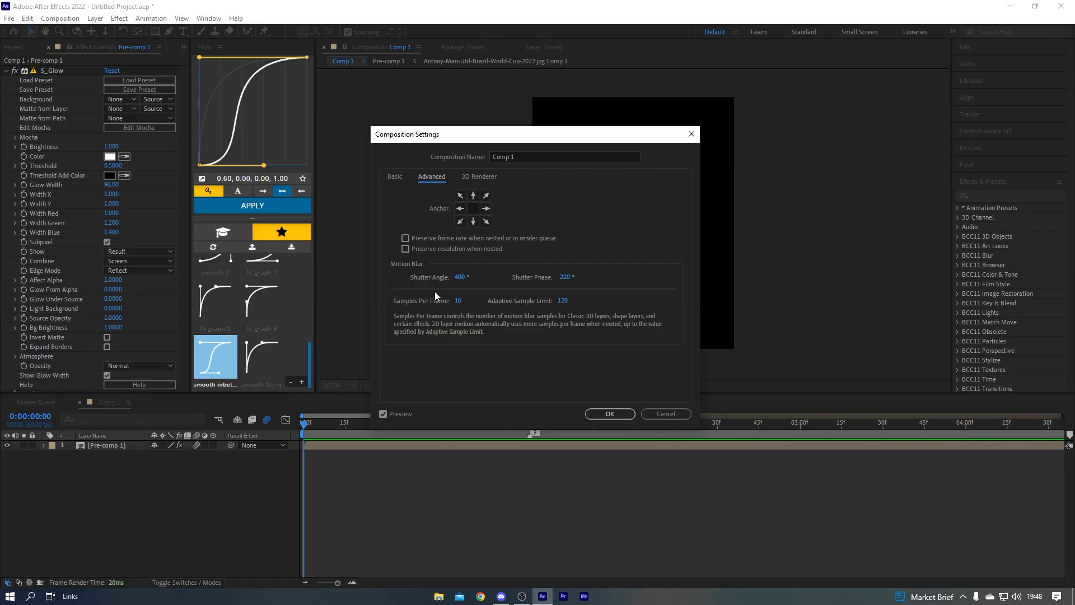
left_click(617, 417)
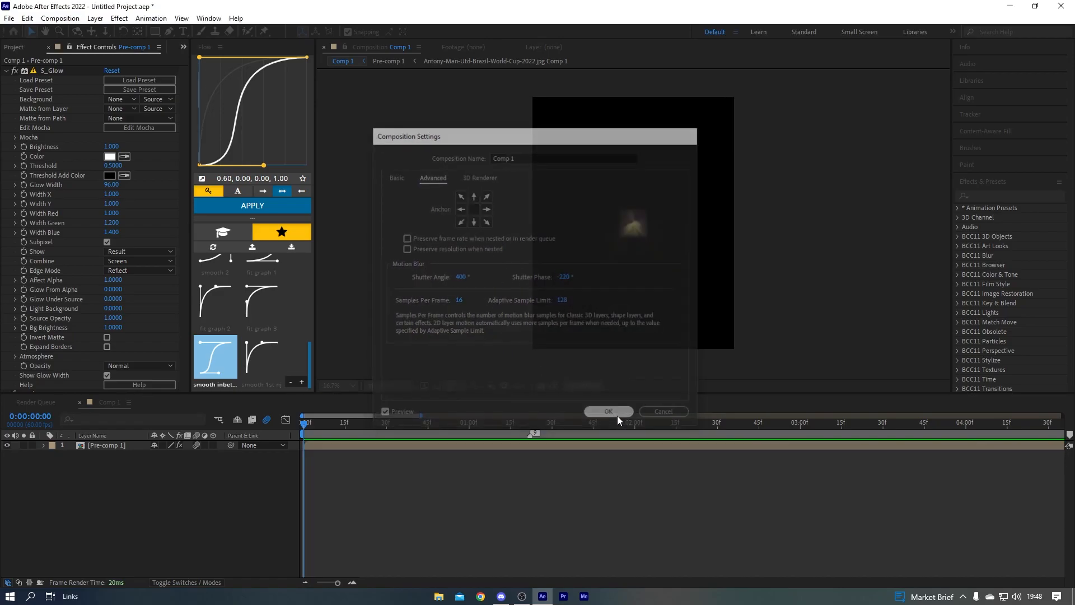
key("space")
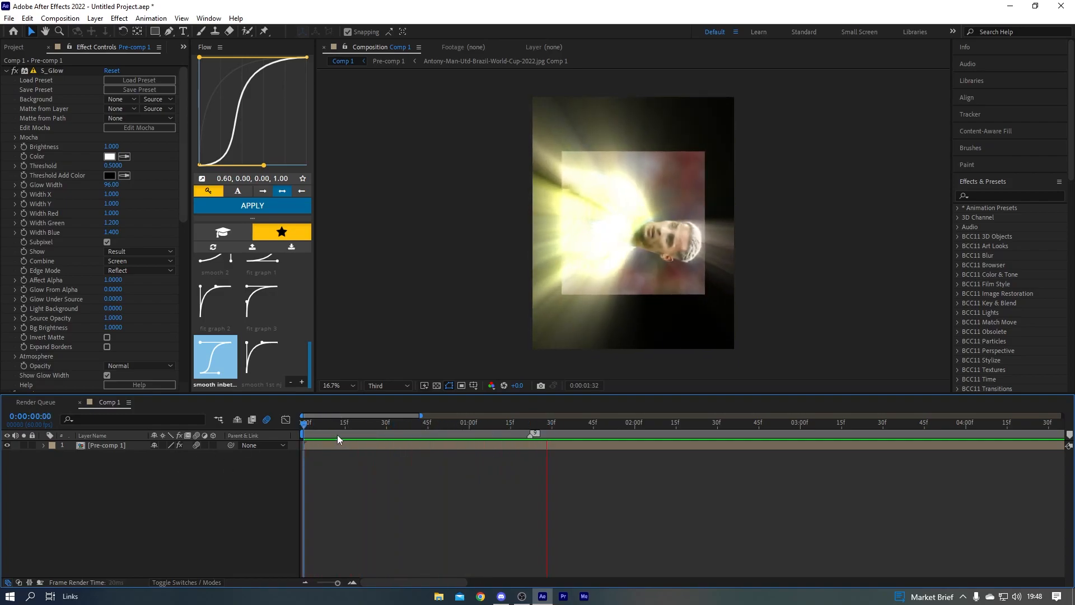
key("space")
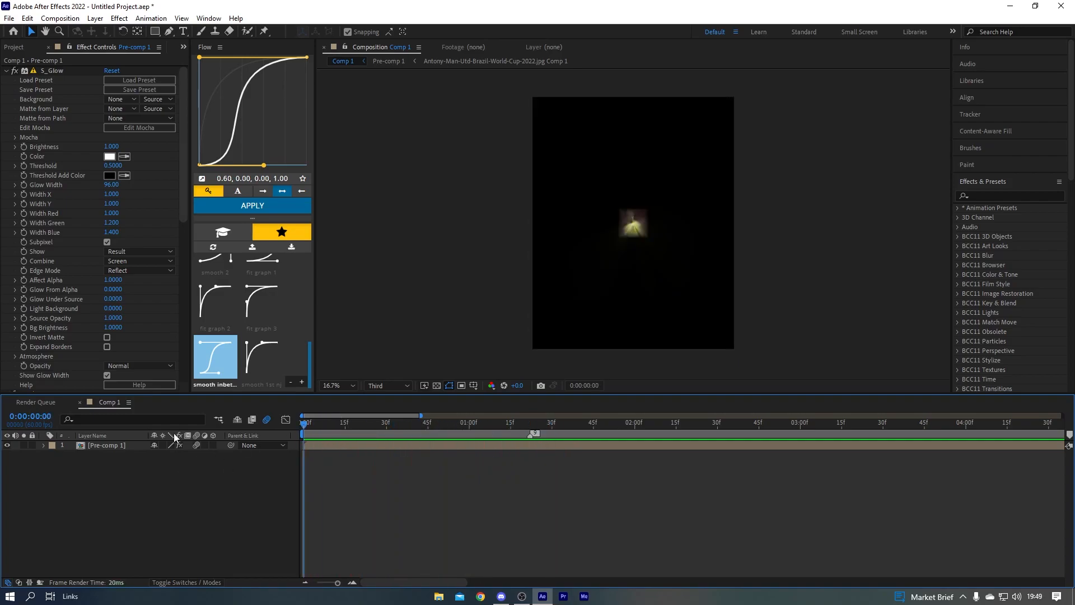
Remove the S_Glow and S_Rays effects from the pre-comp
left_click(46, 70)
key("Delete")
left_click(45, 69)
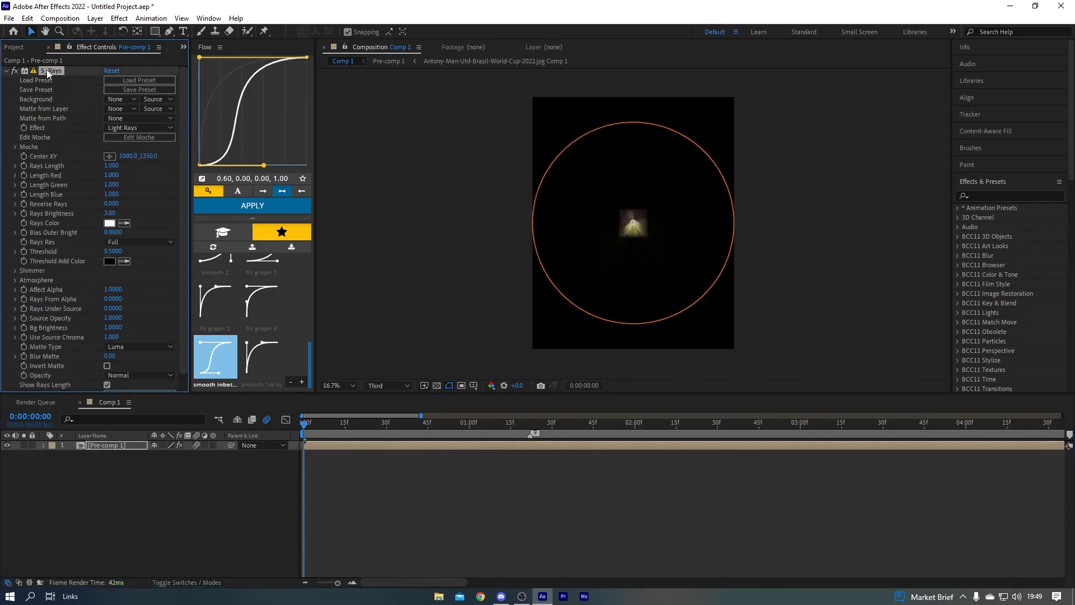
key("Delete")
Review the cube animation without effects up to about 0:00:01:25 and return to the first frame
left_click(479, 453)
left_click(308, 425)
left_click_drag(308, 428, 539, 402)
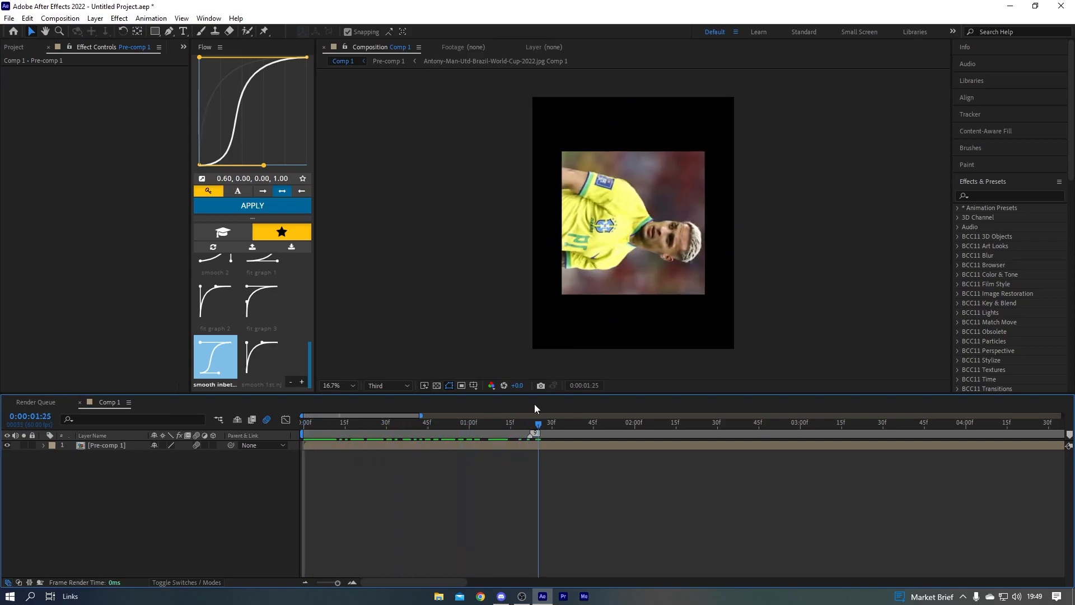
key("Home")
key("ctrl+s")
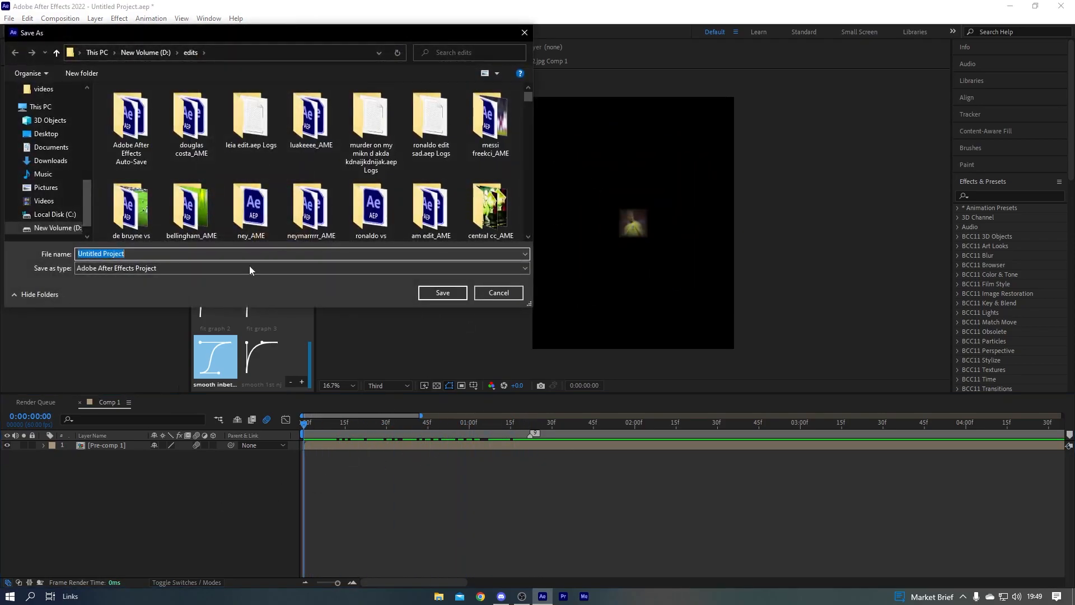
left_click(524, 33)
left_click_drag(298, 426, 270, 459)
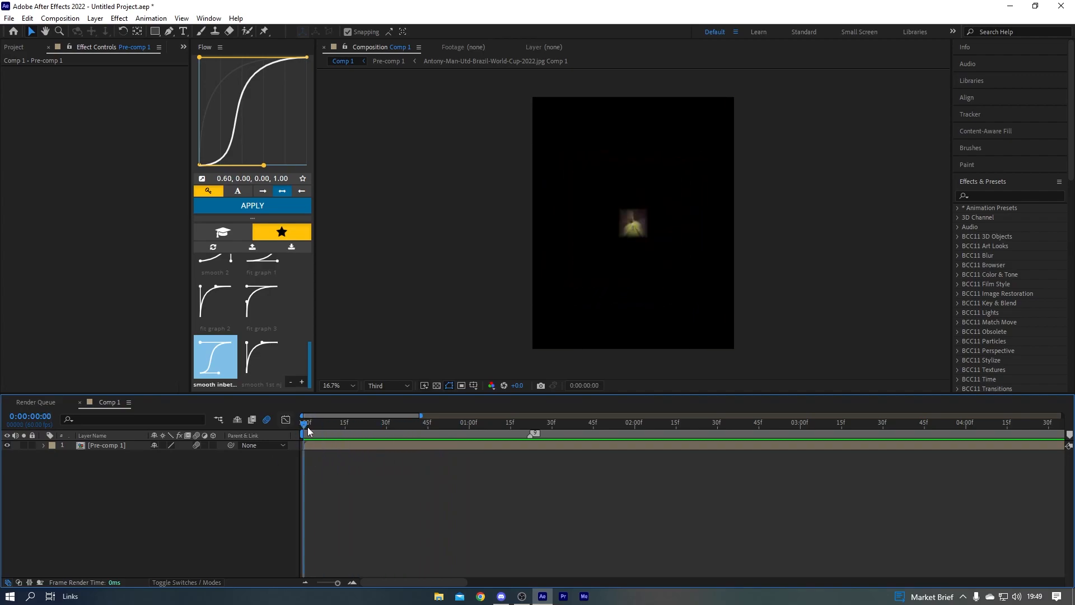